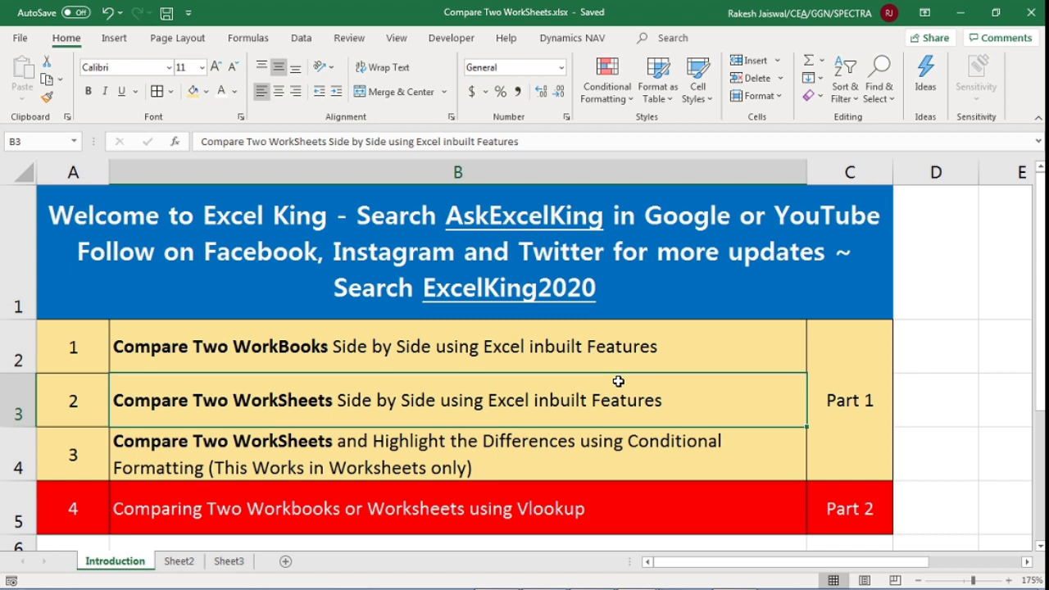
Review the Introduction sheet topics: Compare Two WorkBooks, conditional formatting, Vlookup and Part 2.
{"action": "left_click", "coordinate": [303, 350]}
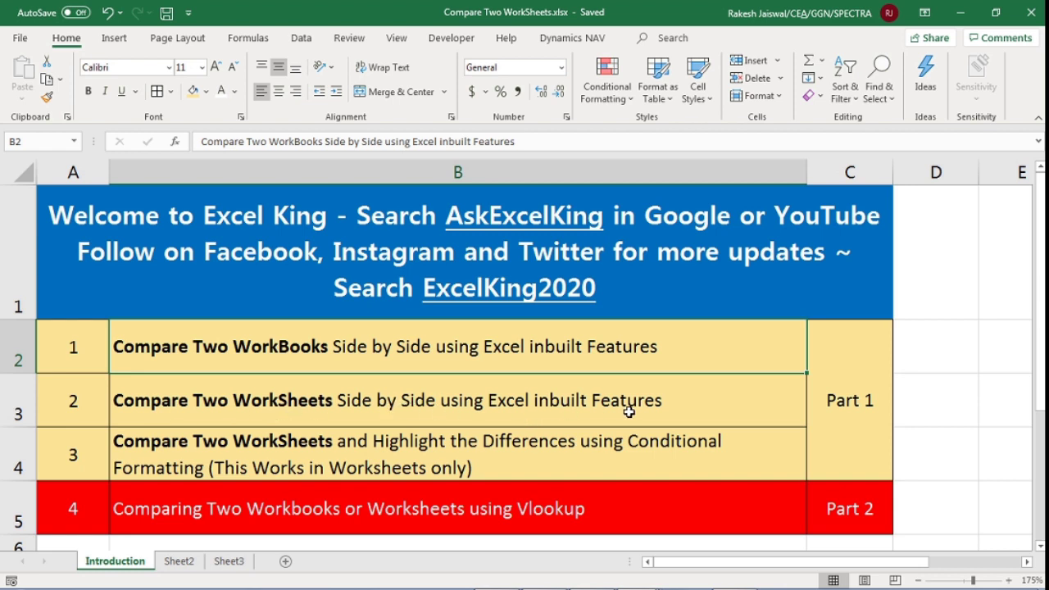
{"action": "left_click", "coordinate": [318, 440]}
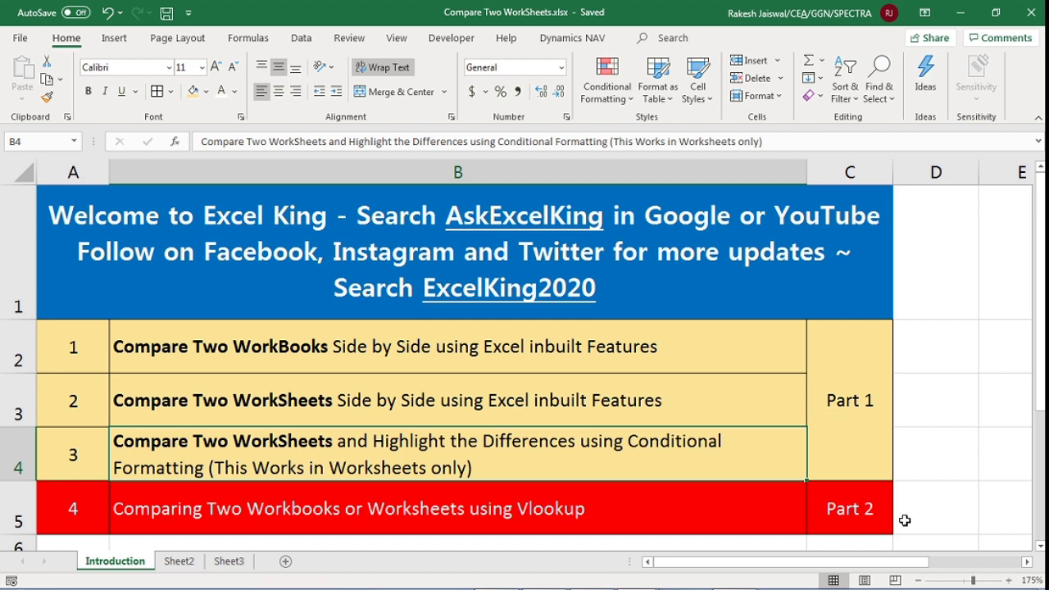
{"action": "left_click", "coordinate": [876, 520]}
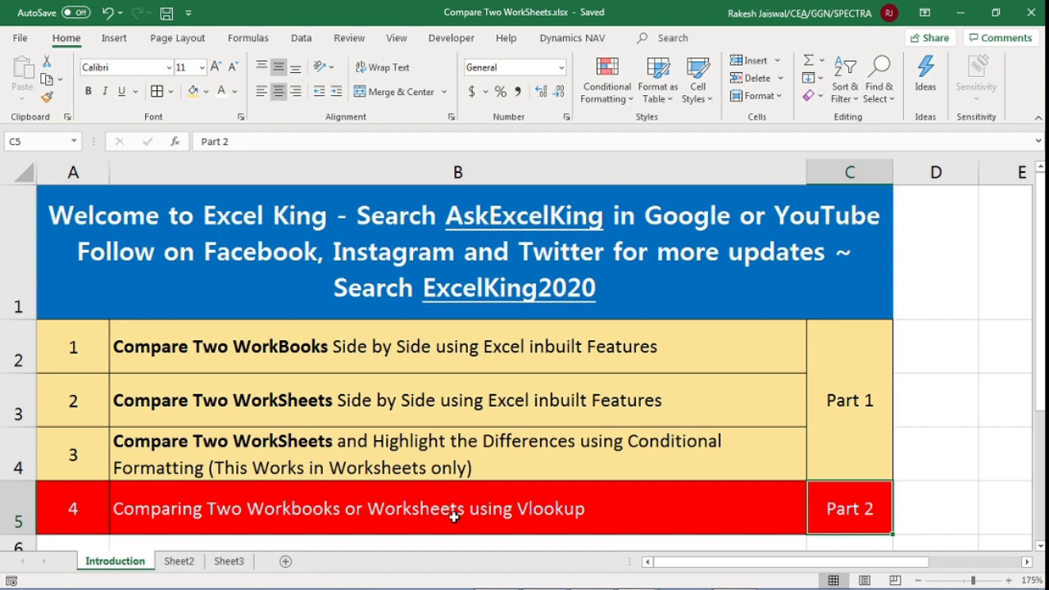
{"action": "left_click", "coordinate": [453, 516]}
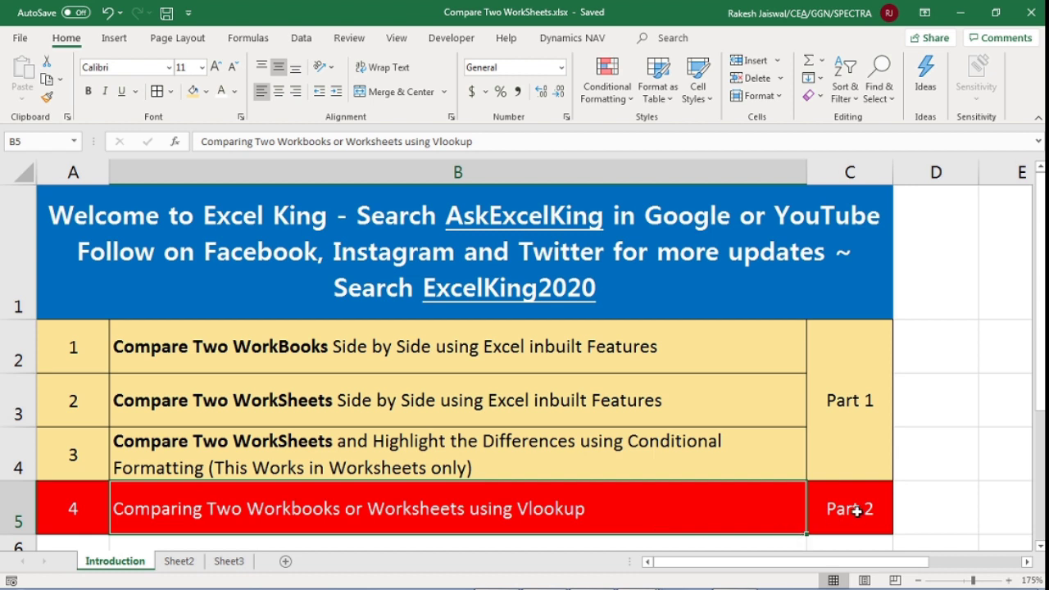
{"action": "left_click", "coordinate": [858, 510]}
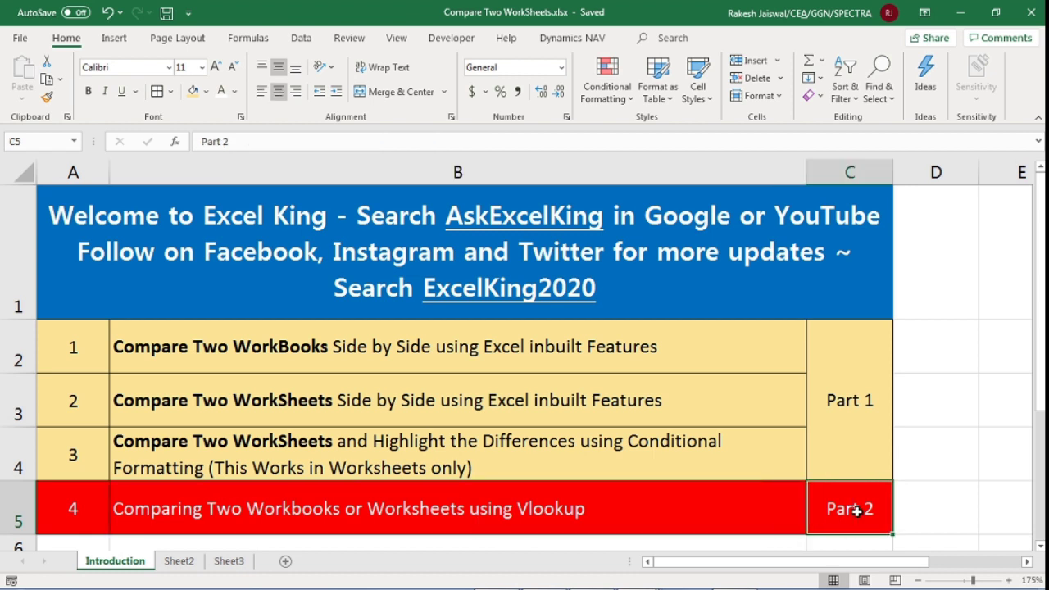
{"action": "left_click", "coordinate": [716, 452]}
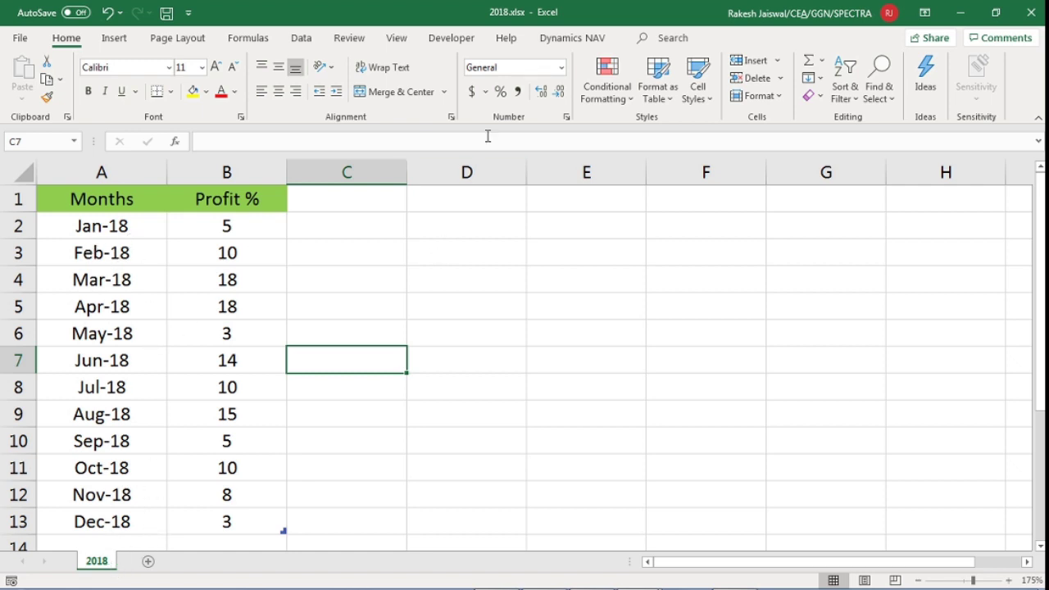
Browse the 2018 Profit % values down to the Dec-18 figure.
{"action": "left_click", "coordinate": [268, 233]}
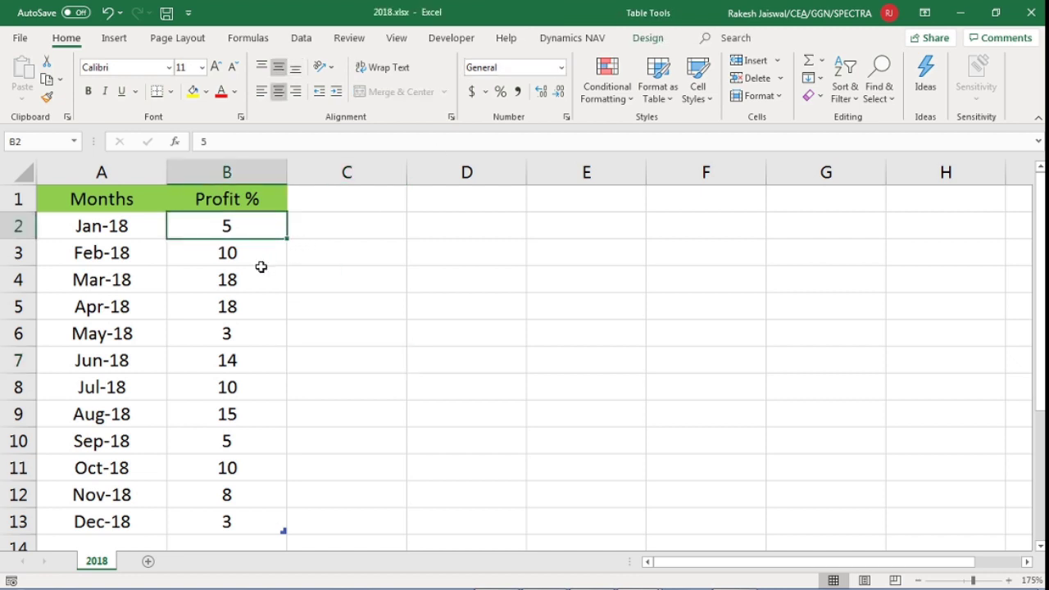
{"action": "left_click", "coordinate": [260, 277]}
{"action": "left_click", "coordinate": [255, 335]}
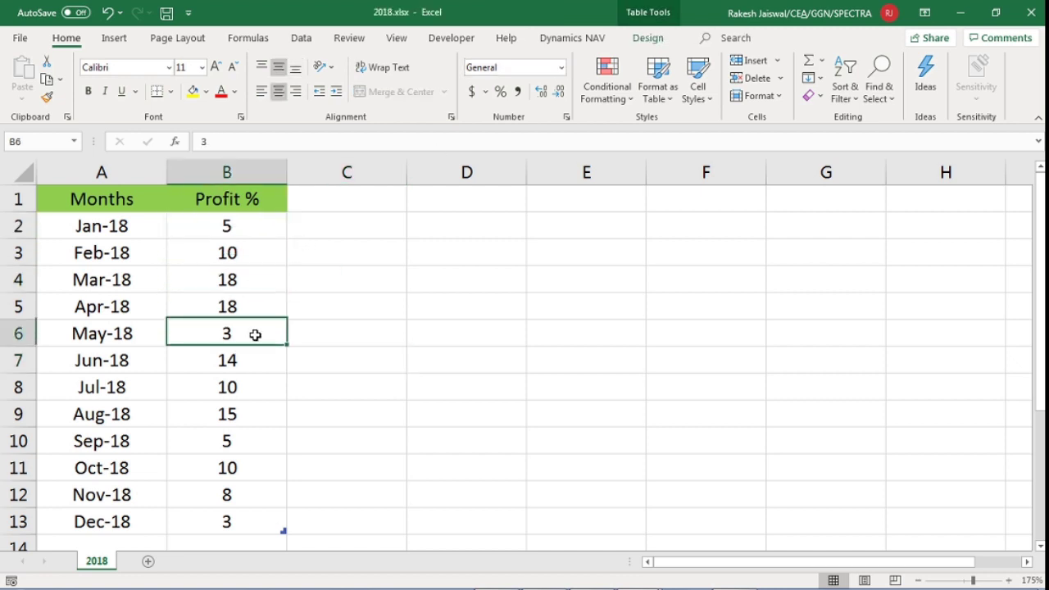
{"action": "left_click", "coordinate": [254, 514]}
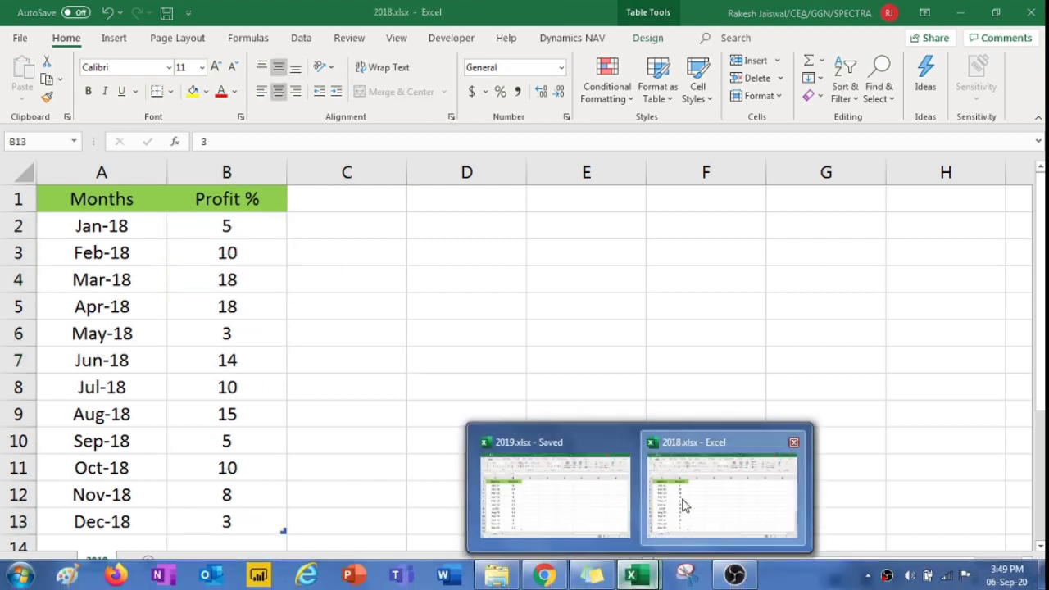
Switch to 2019.xlsx and browse its monthly figures down to Dec-19.
{"action": "left_click", "coordinate": [680, 489]}
{"action": "left_click", "coordinate": [238, 252]}
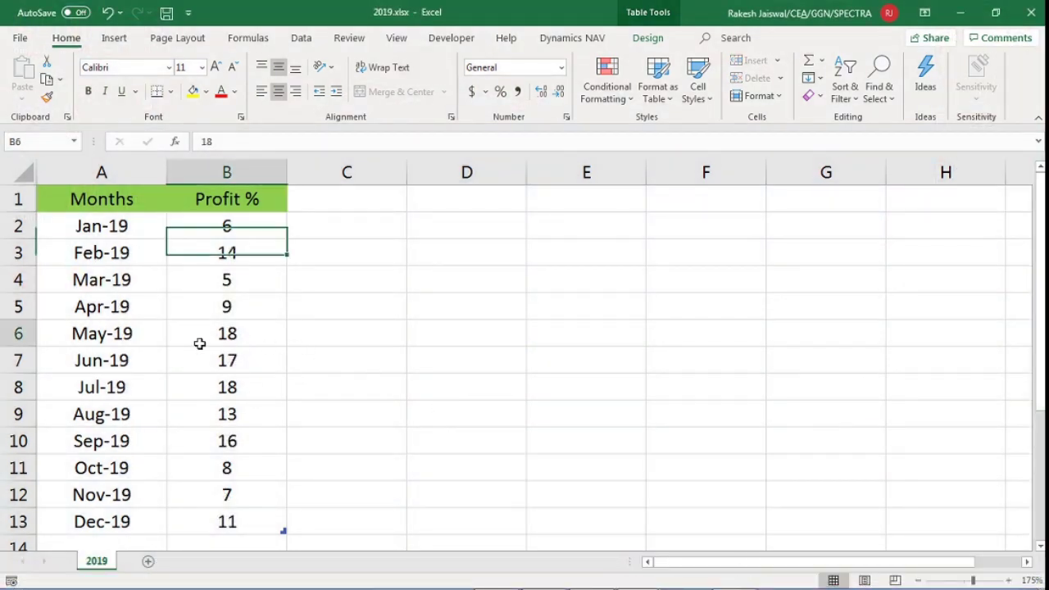
{"action": "left_click", "coordinate": [199, 336]}
{"action": "left_click", "coordinate": [123, 232]}
{"action": "left_click", "coordinate": [139, 518]}
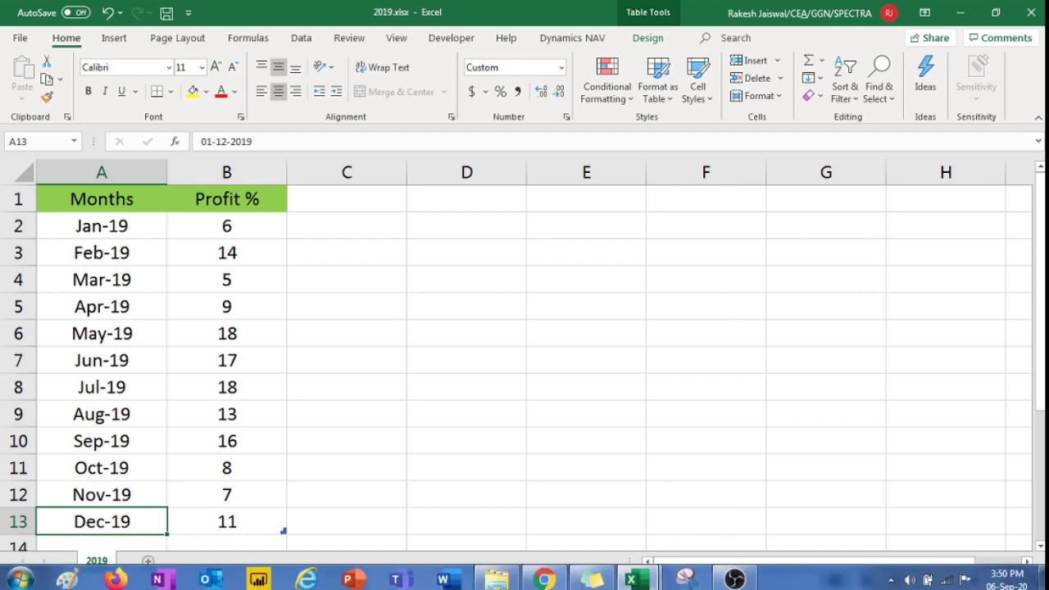
Back in 2018.xlsx, select cells ending on Jan-18's profit of 5, then open the View tab.
{"action": "mouse_move", "coordinate": [630, 580]}
{"action": "left_click", "coordinate": [694, 485]}
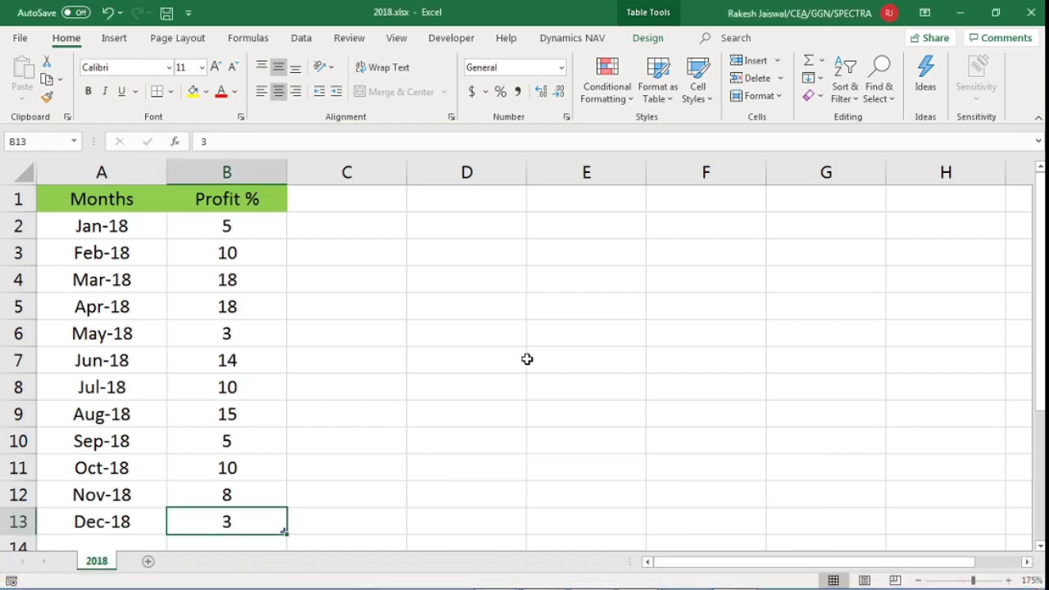
{"action": "left_click", "coordinate": [505, 347]}
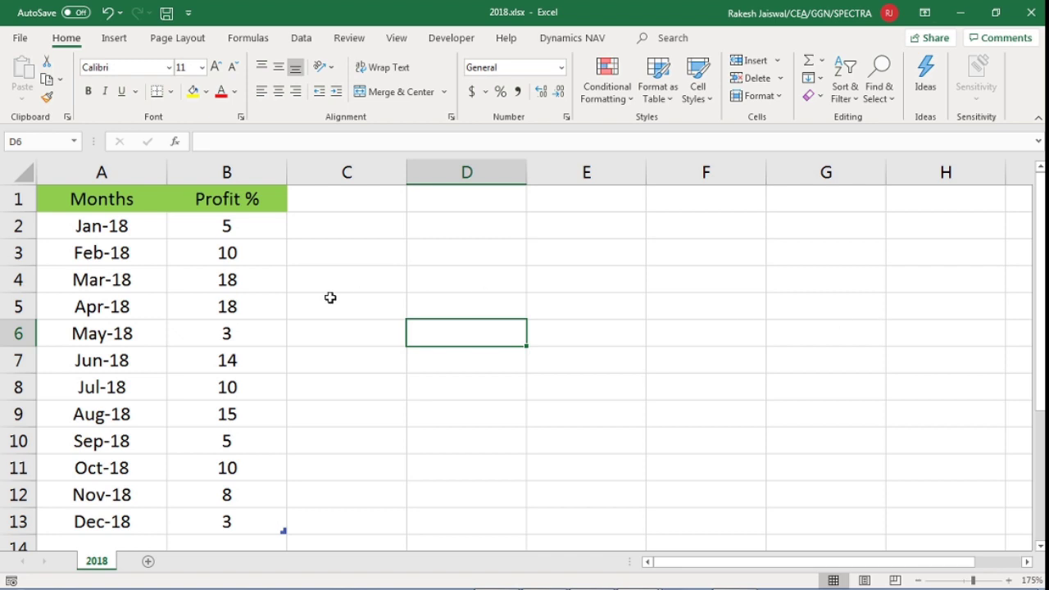
{"action": "left_click", "coordinate": [149, 227]}
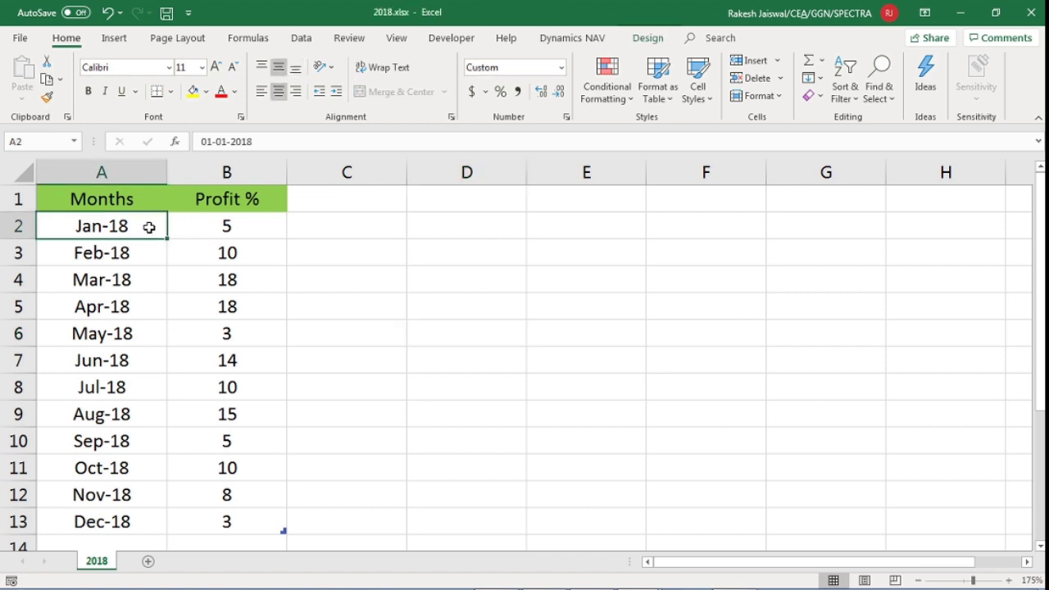
{"action": "left_click", "coordinate": [749, 218]}
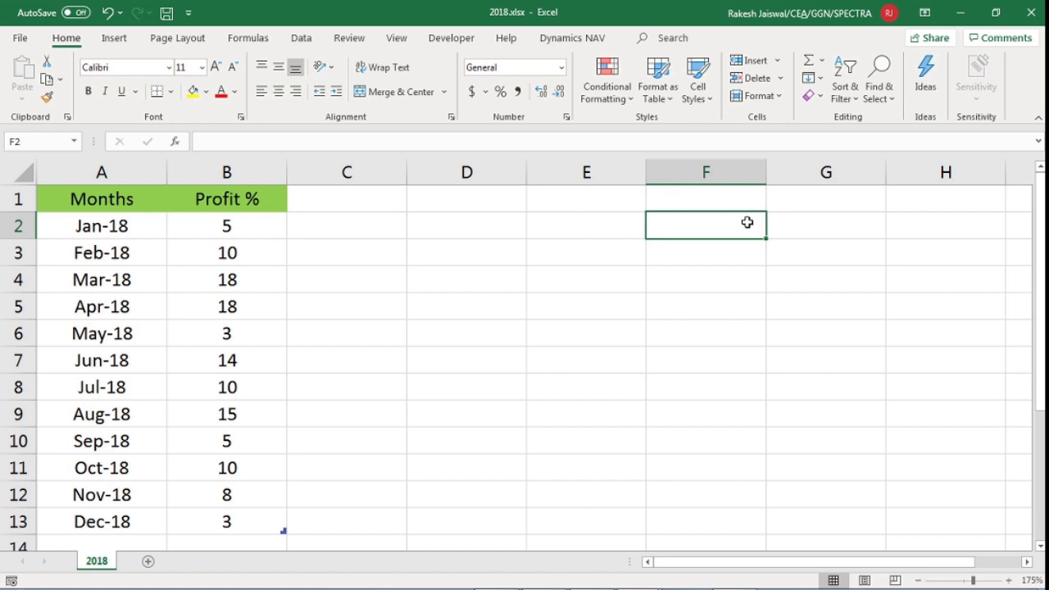
{"action": "left_click", "coordinate": [225, 223]}
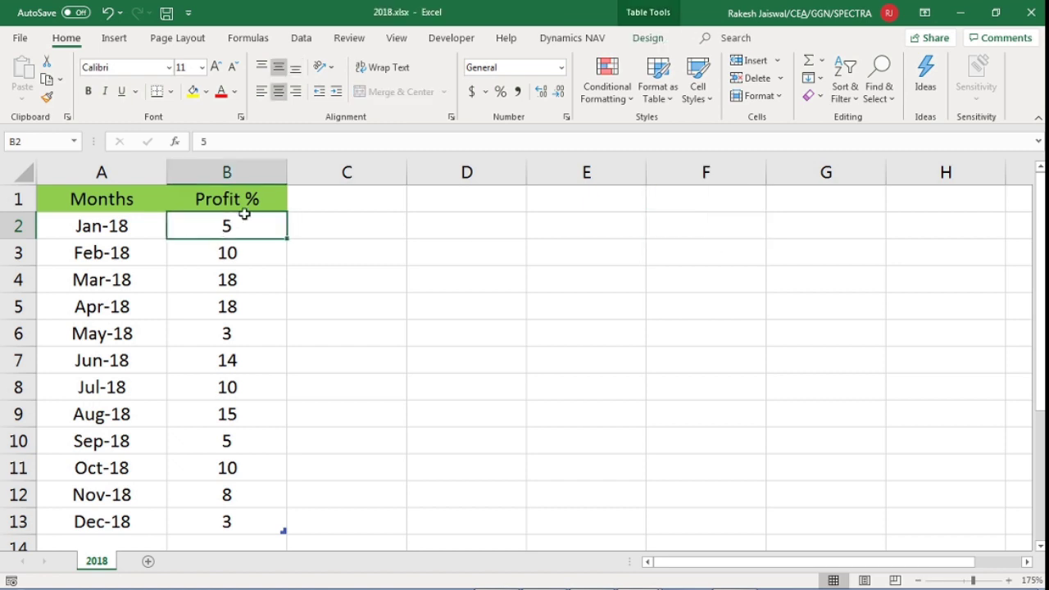
{"action": "left_click", "coordinate": [398, 39]}
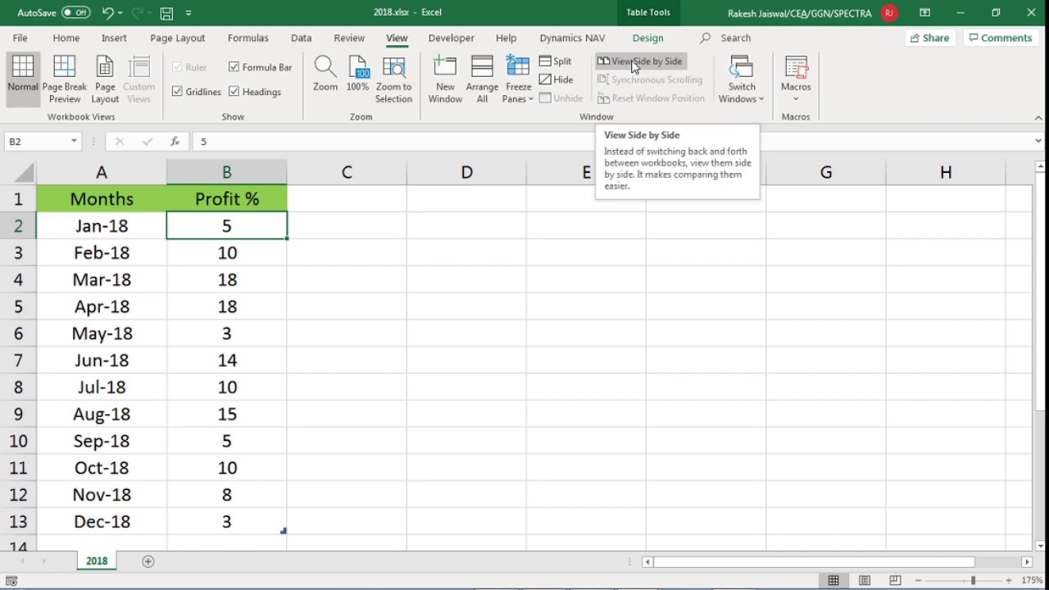
Turn on View Side by Side, then activate the 2019 window at its Jan-19 cell.
{"action": "left_click", "coordinate": [634, 62]}
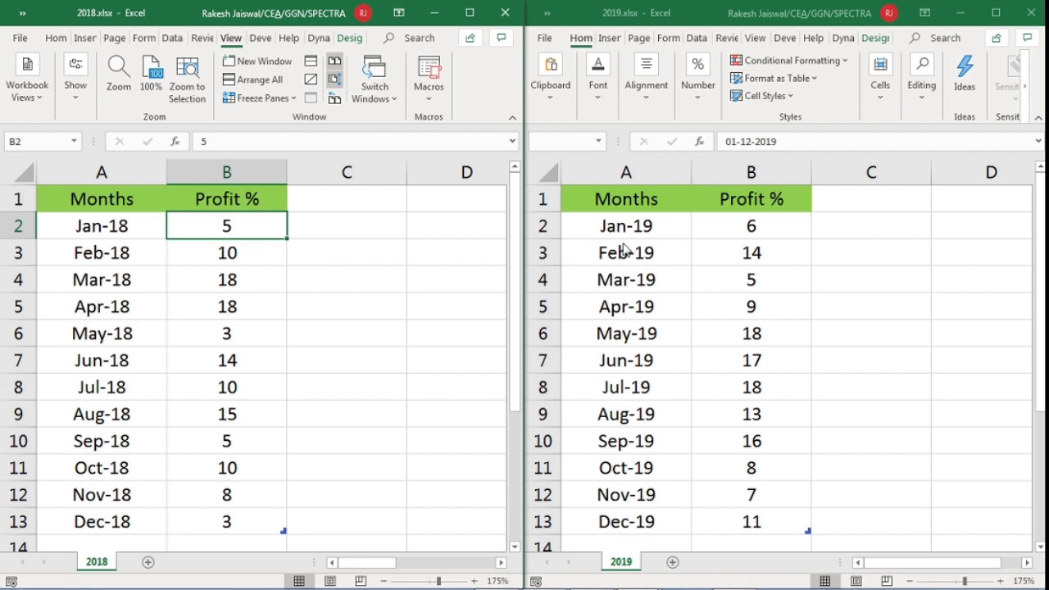
{"action": "left_click", "coordinate": [681, 235]}
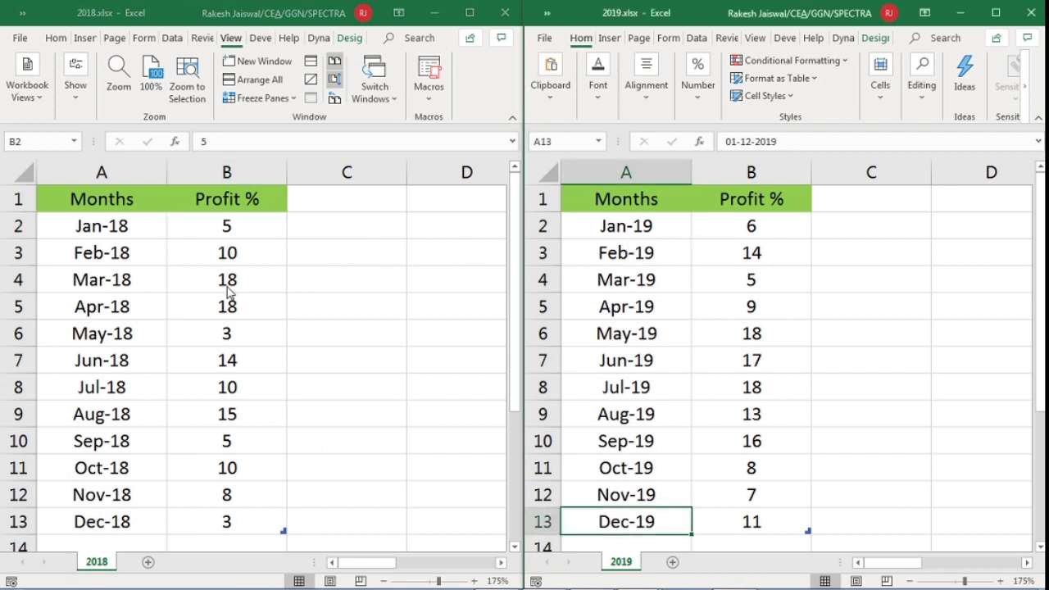
{"action": "left_click", "coordinate": [321, 291]}
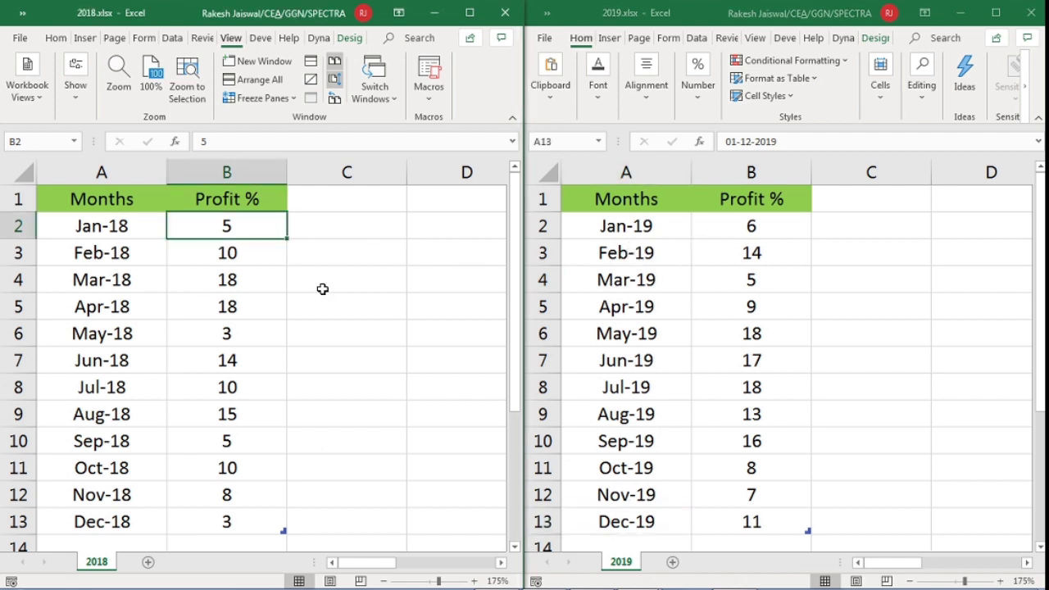
{"action": "left_click", "coordinate": [662, 226]}
{"action": "left_click", "coordinate": [654, 224]}
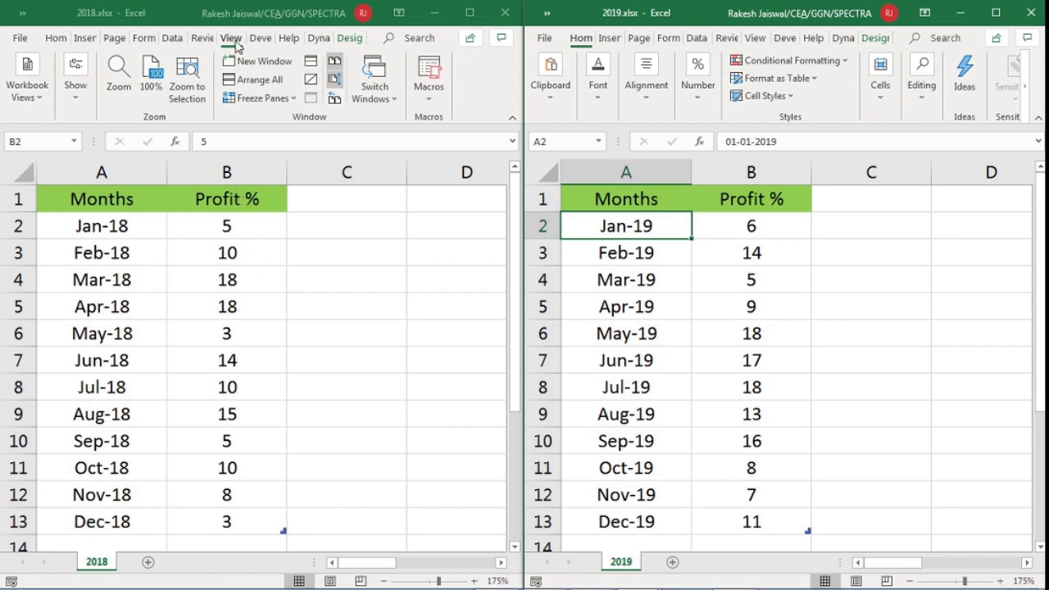
Use Arrange All with Horizontal so 2018.xlsx sits directly above 2019.xlsx.
{"action": "left_click", "coordinate": [260, 82]}
{"action": "left_click", "coordinate": [259, 82]}
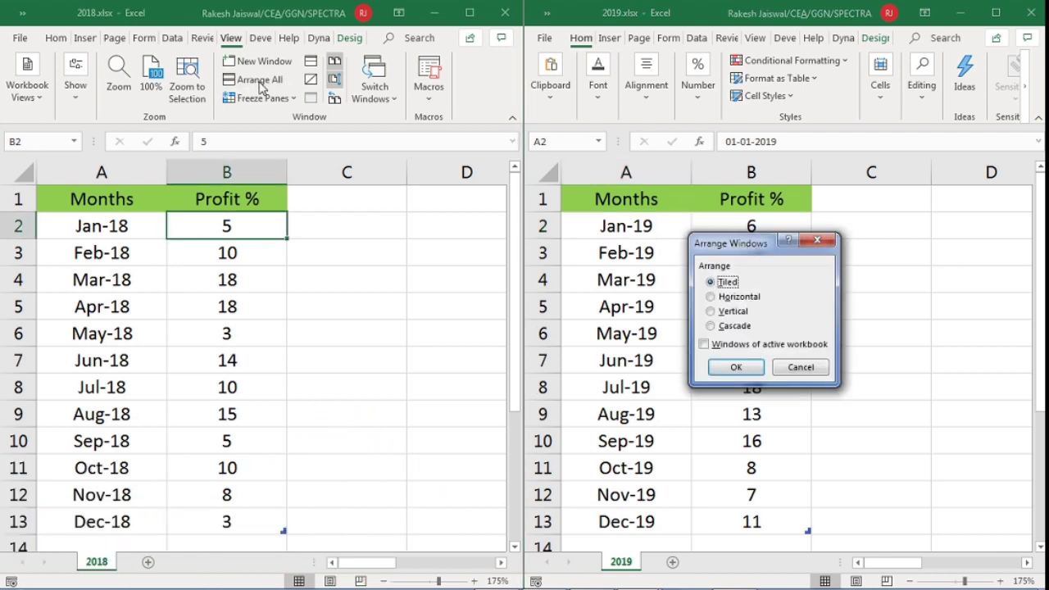
{"action": "left_click_drag", "start_coordinate": [752, 247], "coordinate": [455, 202]}
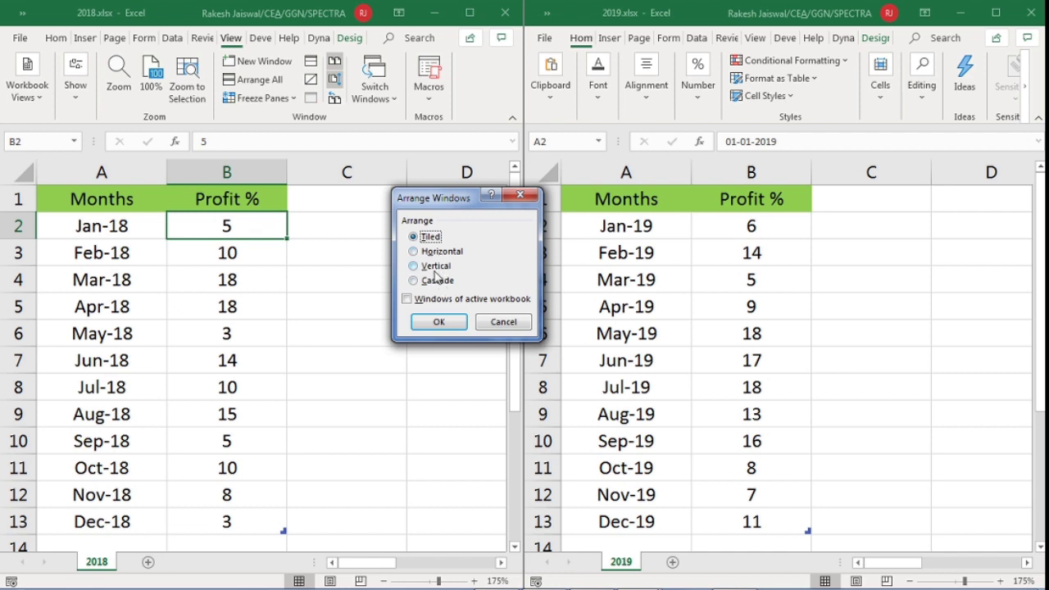
{"action": "left_click", "coordinate": [436, 261]}
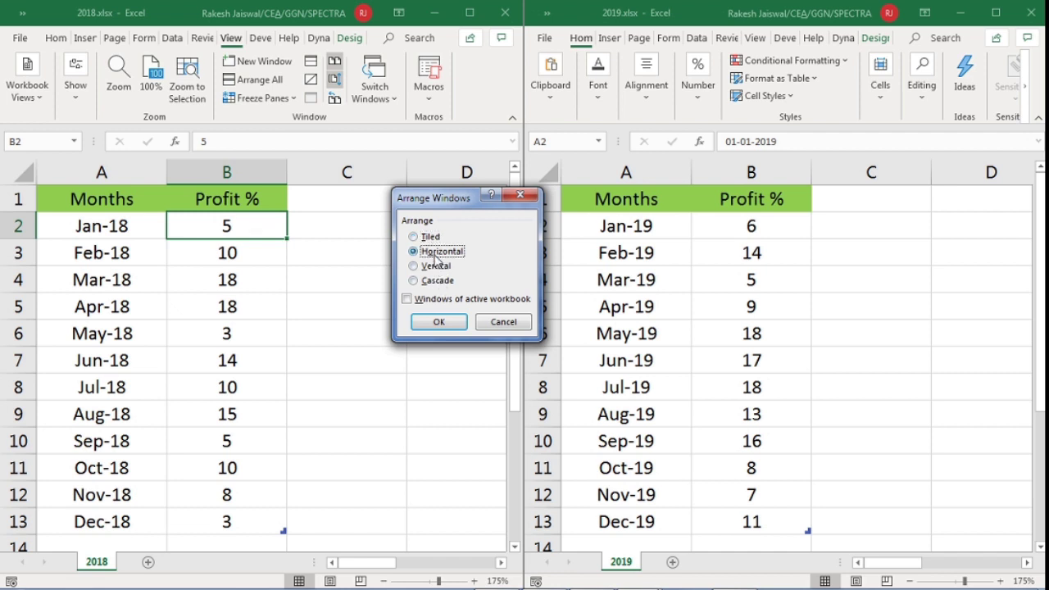
{"action": "left_click", "coordinate": [439, 323]}
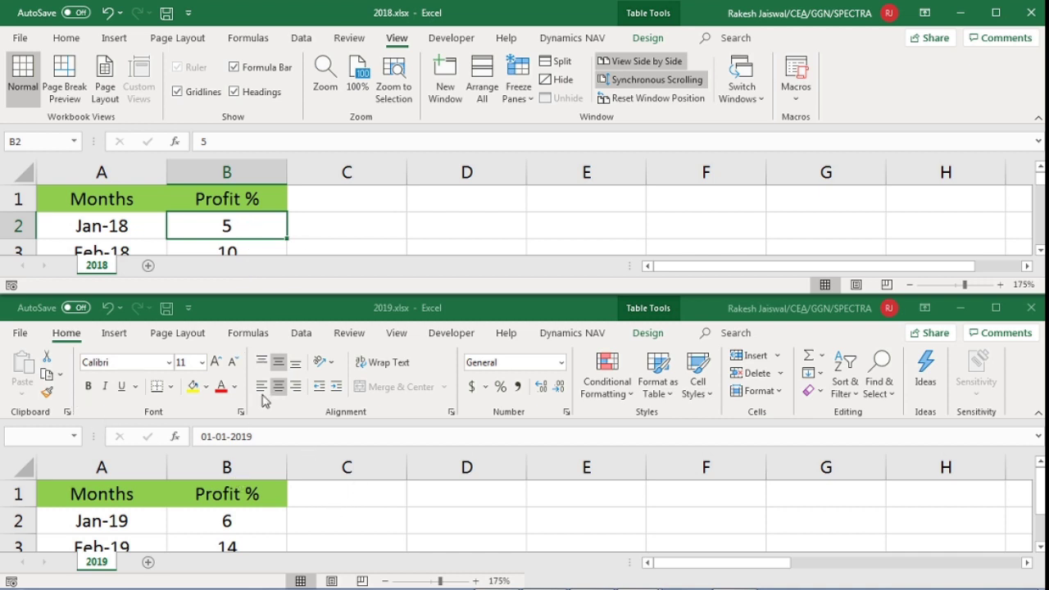
Collapse the ribbon in both the 2019 and 2018 windows to show more rows.
{"action": "left_click", "coordinate": [1038, 419]}
{"action": "left_click", "coordinate": [1038, 415]}
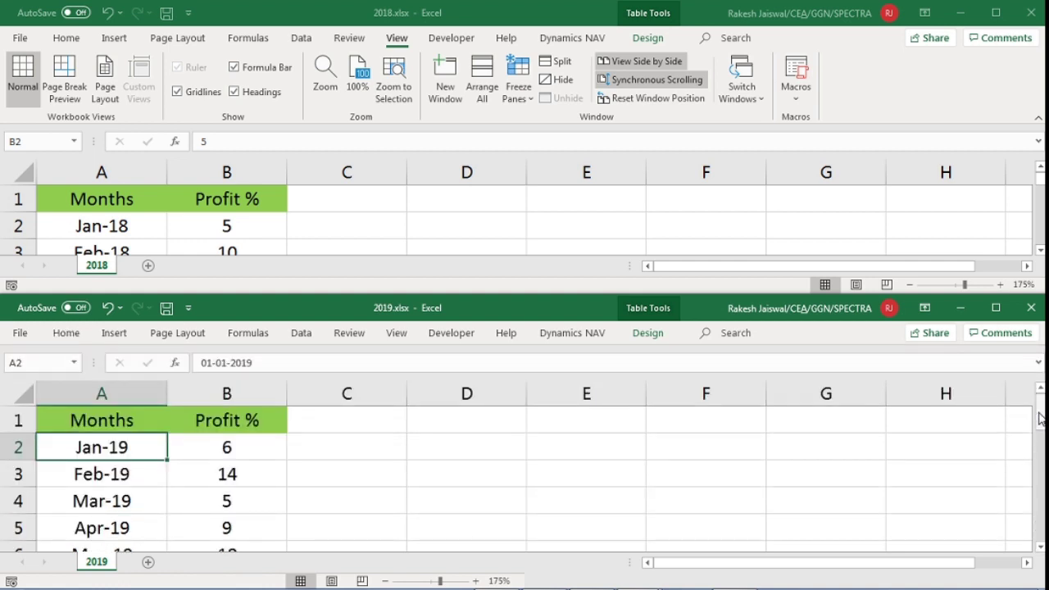
{"action": "left_click", "coordinate": [1039, 122]}
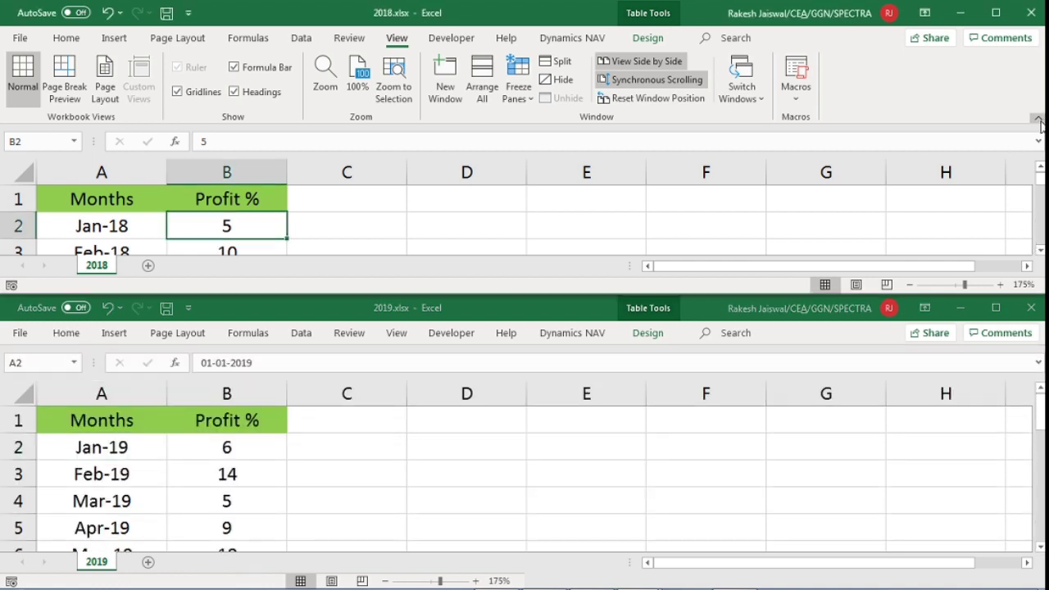
{"action": "left_click", "coordinate": [1038, 118]}
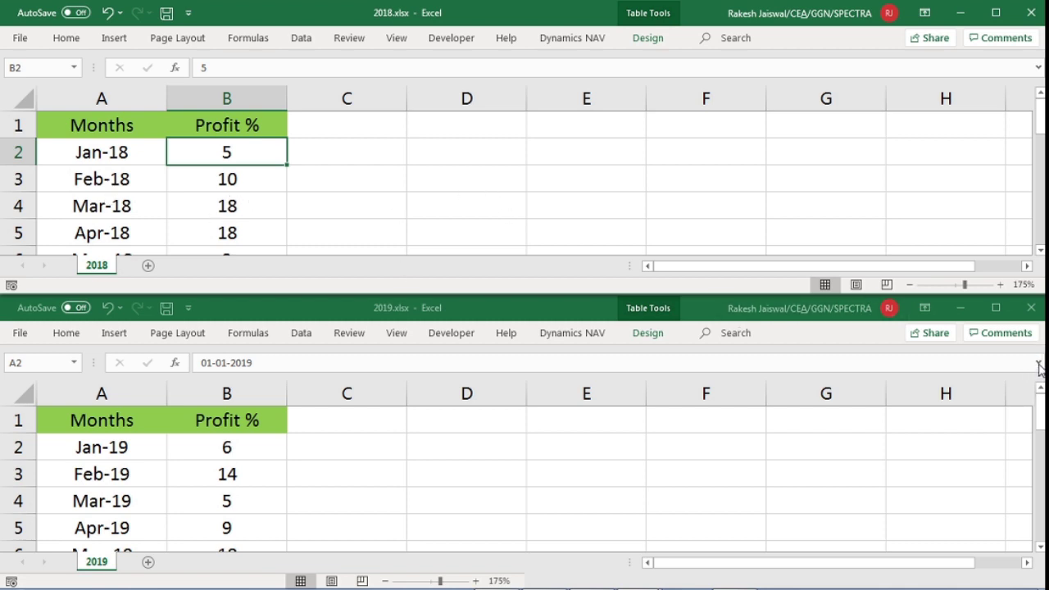
Pin the expanded ribbon in both the 2019 and 2018 windows.
{"action": "left_click", "coordinate": [70, 334]}
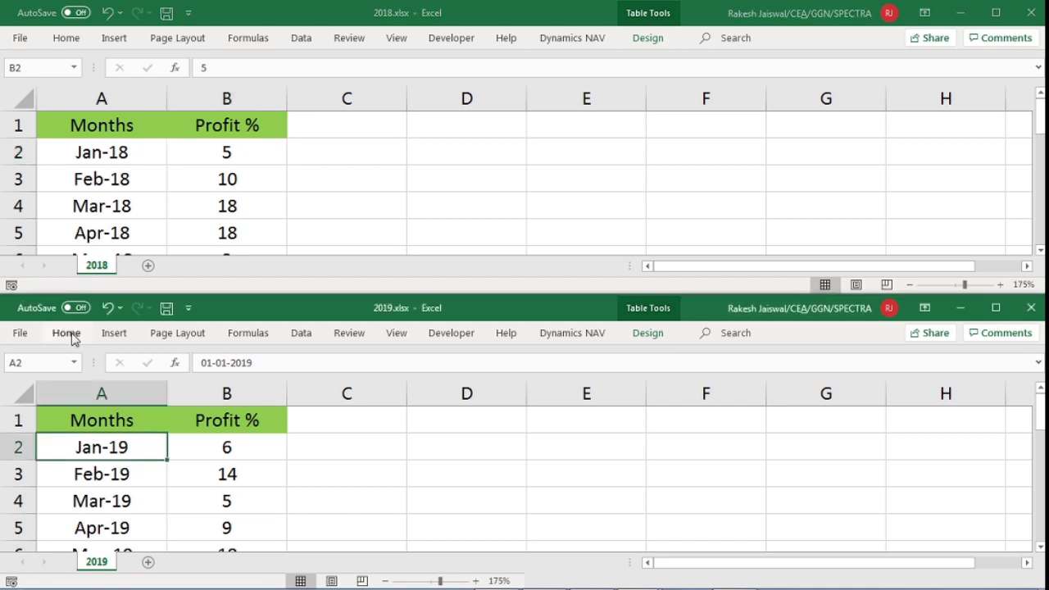
{"action": "left_click", "coordinate": [71, 336]}
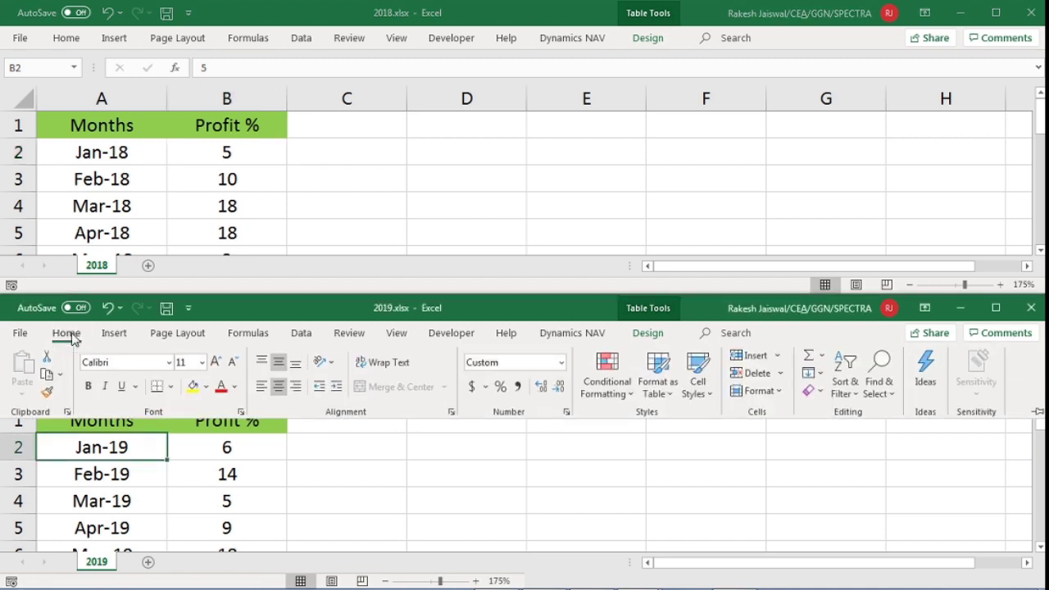
{"action": "left_click", "coordinate": [1038, 414]}
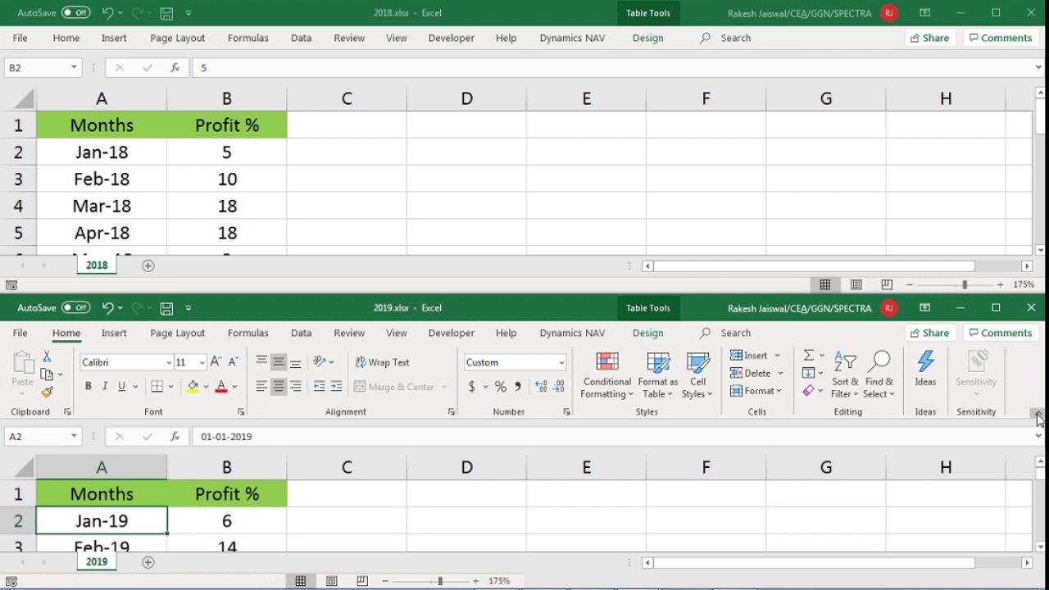
{"action": "left_click", "coordinate": [66, 39]}
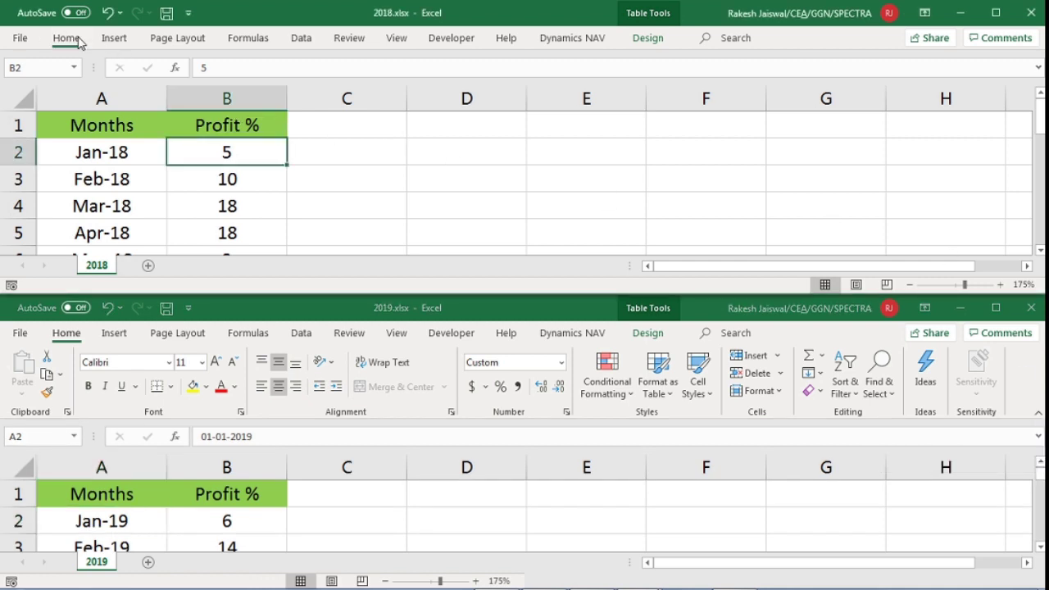
{"action": "left_click", "coordinate": [71, 38]}
{"action": "left_click", "coordinate": [1037, 118]}
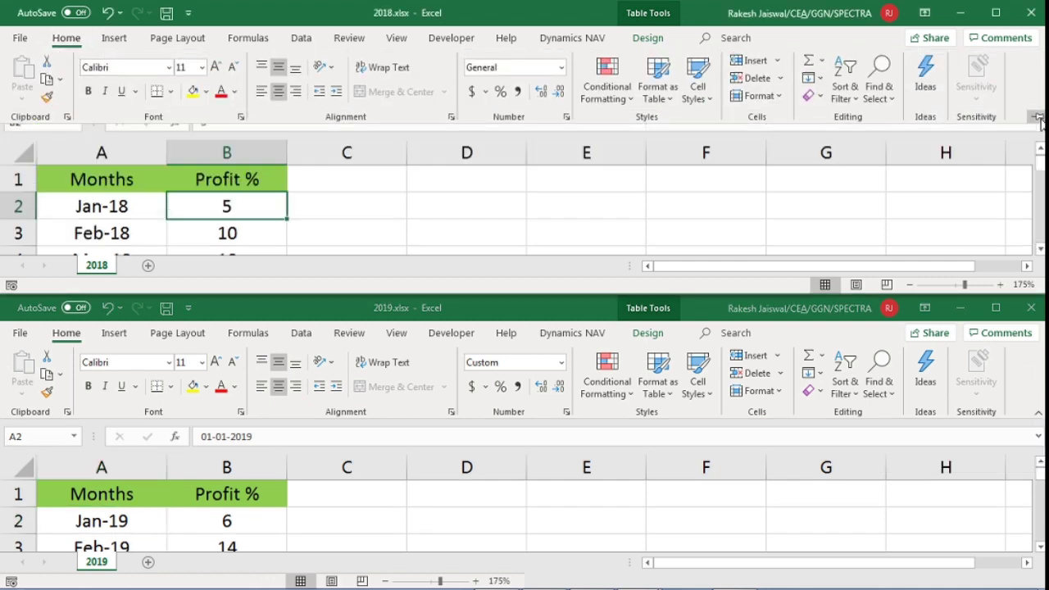
Use Arrange All with Vertical to place the two workbooks side by side.
{"action": "left_click", "coordinate": [395, 40]}
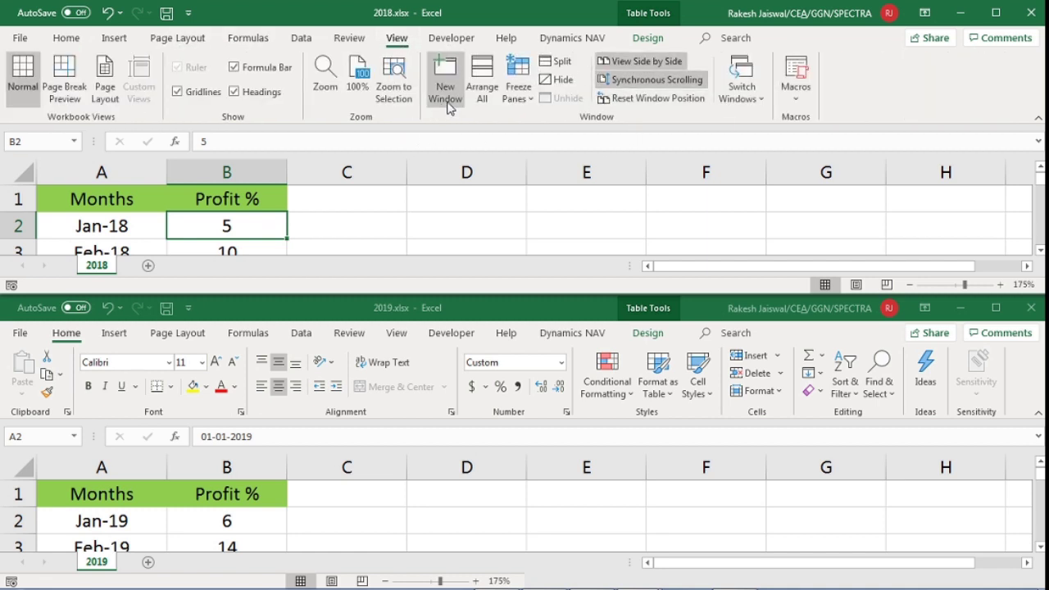
{"action": "left_click", "coordinate": [481, 92]}
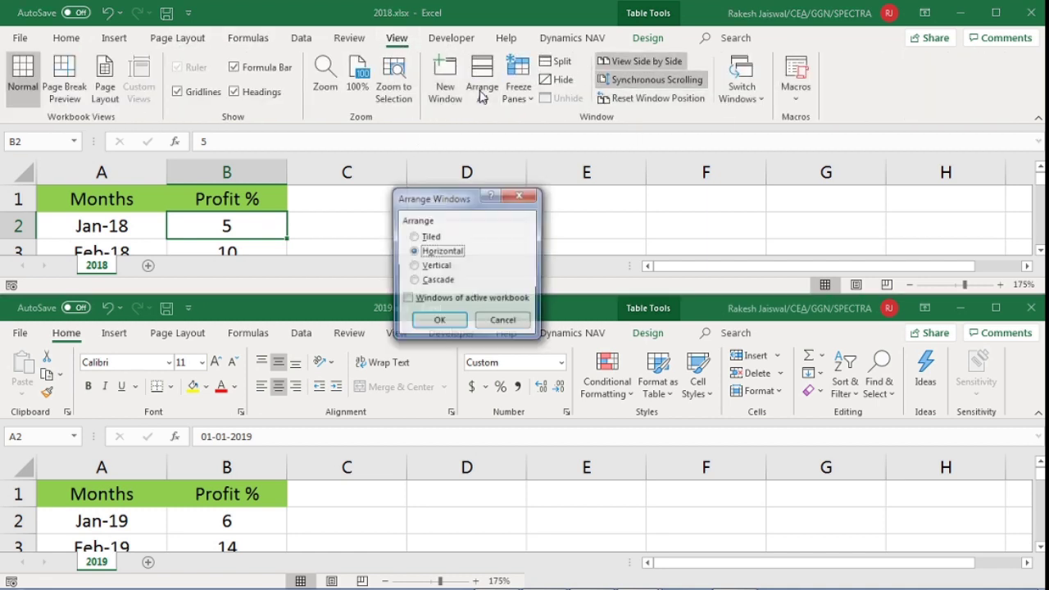
{"action": "left_click", "coordinate": [437, 266]}
{"action": "left_click", "coordinate": [439, 321]}
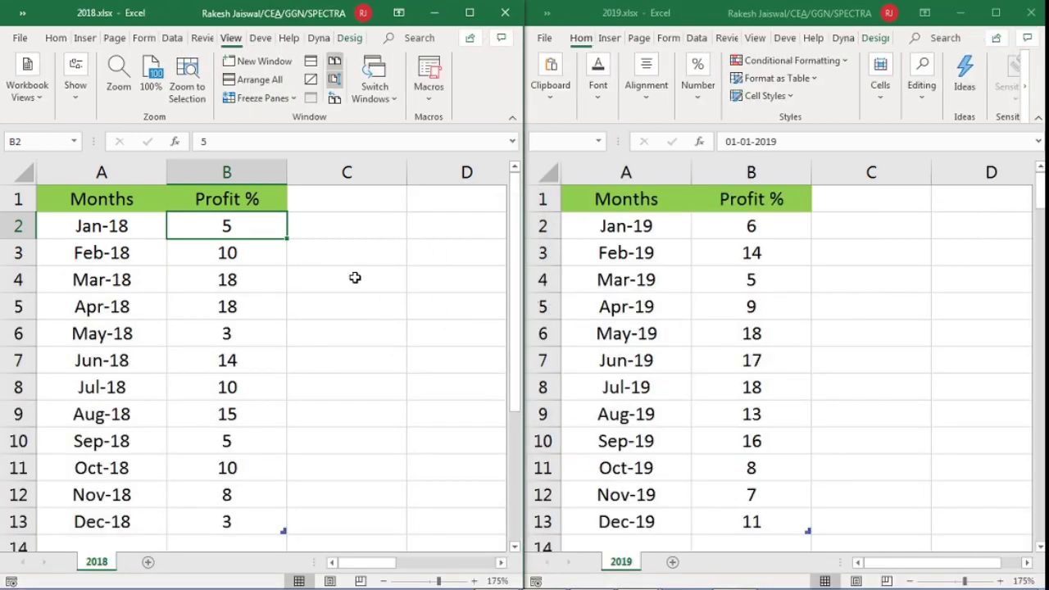
Compare Jan-18's profit of 5 against Jan-19's 6 across the two windows.
{"action": "left_click", "coordinate": [314, 218]}
{"action": "left_click", "coordinate": [628, 219]}
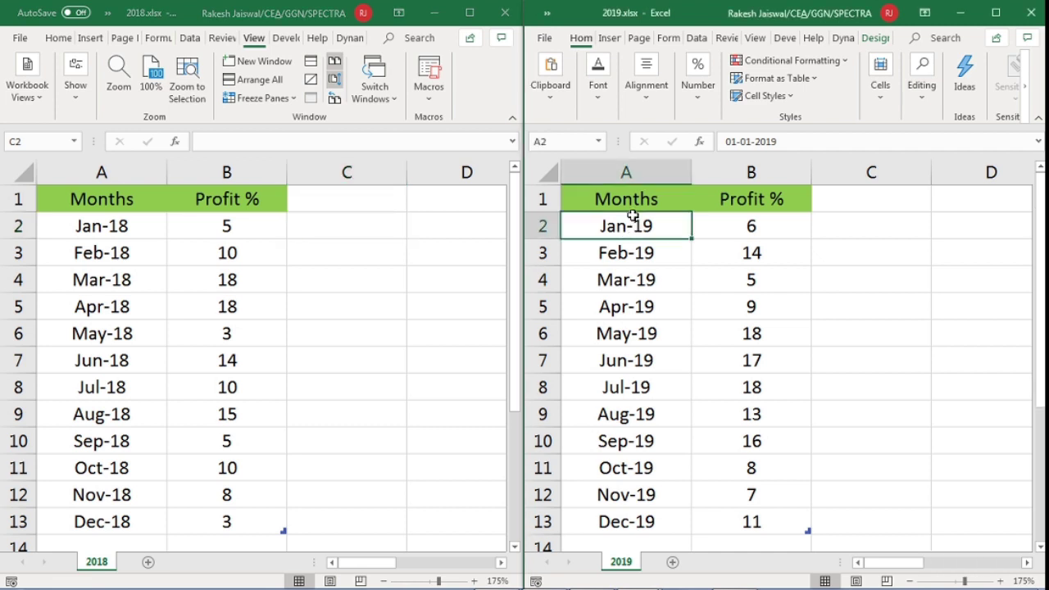
{"action": "left_click", "coordinate": [733, 217]}
{"action": "left_click", "coordinate": [248, 240]}
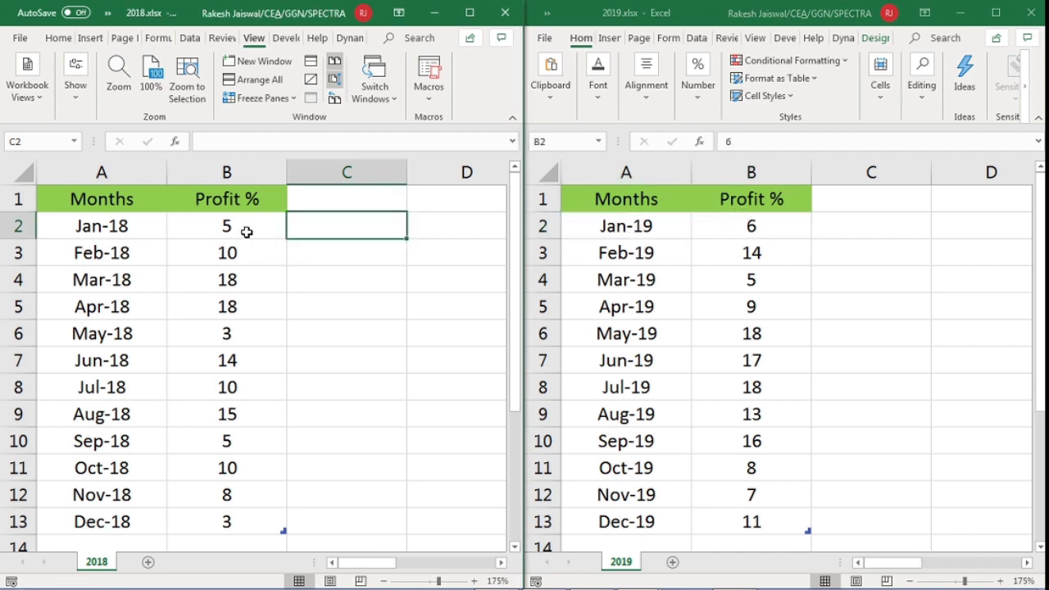
{"action": "left_click", "coordinate": [246, 232]}
{"action": "left_click", "coordinate": [616, 234]}
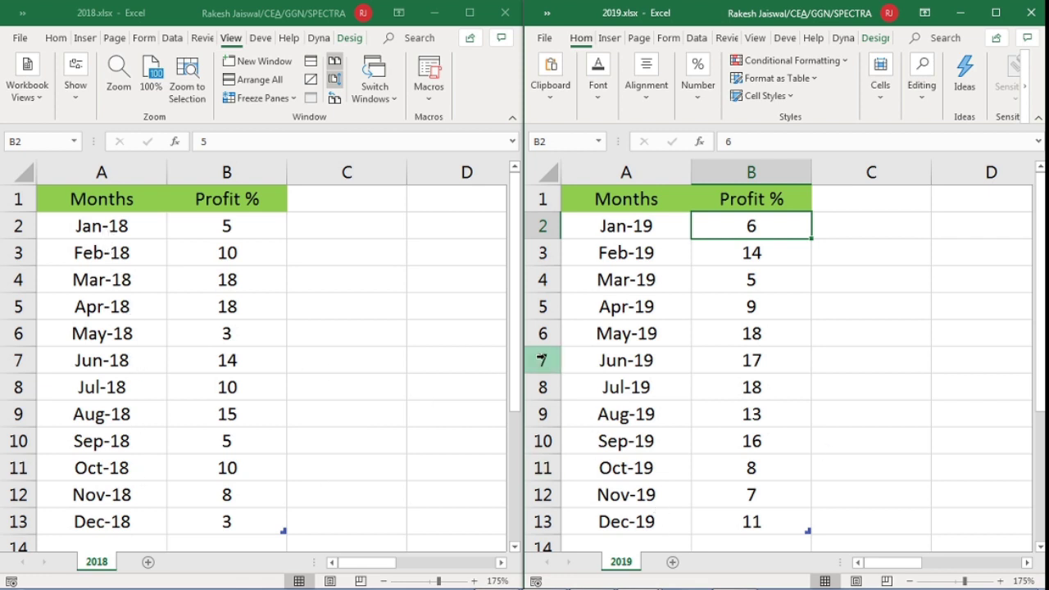
{"action": "scroll", "coordinate": [209, 410], "scroll_direction": "down", "scroll_amount": 1}
{"action": "scroll", "coordinate": [206, 443], "scroll_direction": "down", "scroll_amount": 1}
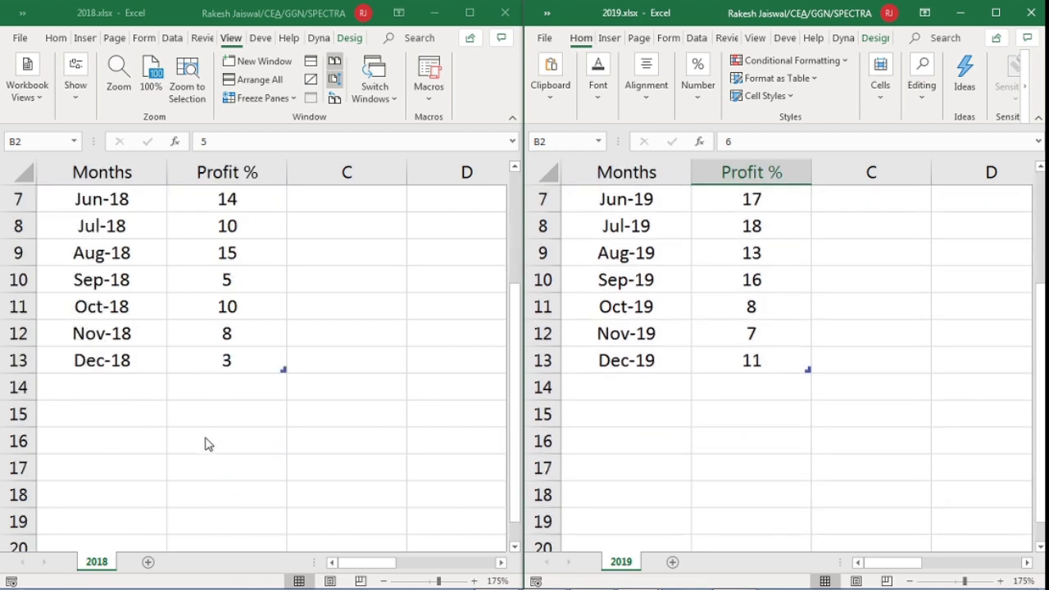
{"action": "scroll", "coordinate": [206, 442], "scroll_direction": "up", "scroll_amount": 1}
{"action": "scroll", "coordinate": [206, 442], "scroll_direction": "up", "scroll_amount": 1}
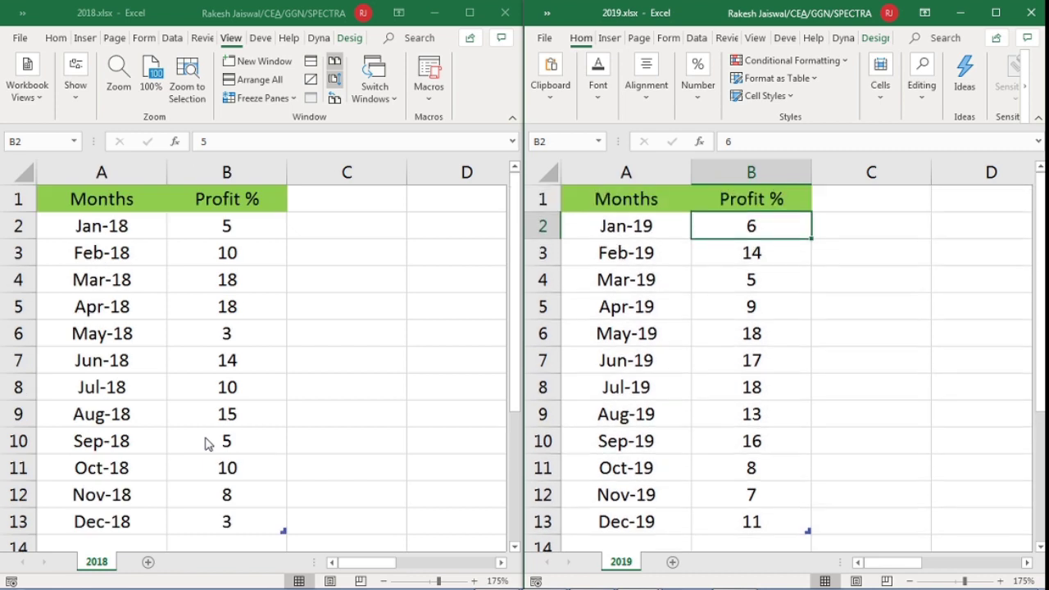
Check the Feb-18 to May-18 rows in 2018.xlsx and scroll through the sheets to compare.
{"action": "left_click", "coordinate": [187, 290]}
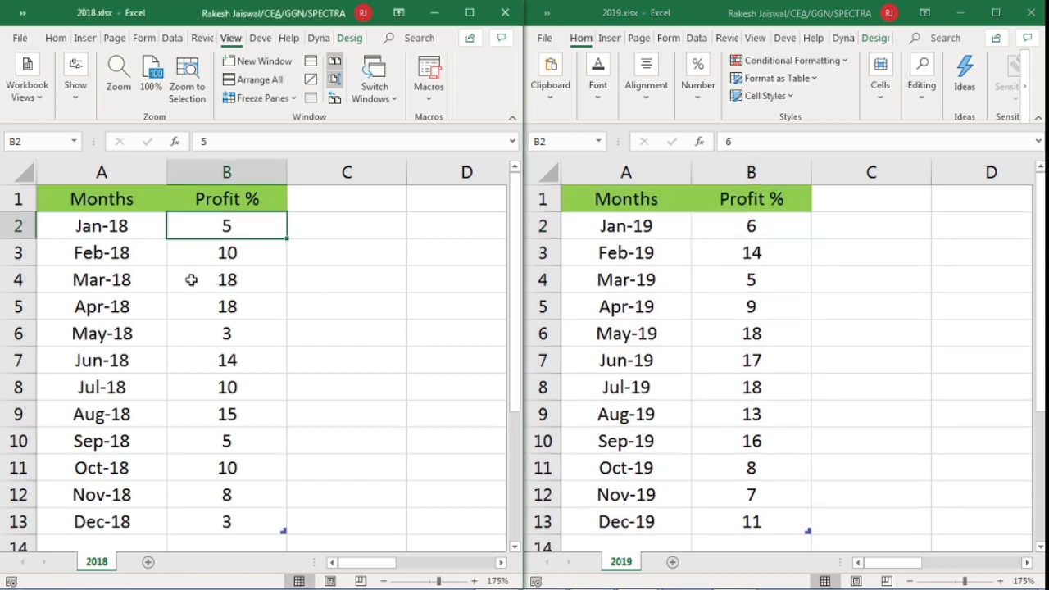
{"action": "left_click", "coordinate": [246, 260]}
{"action": "left_click", "coordinate": [328, 259]}
{"action": "left_click", "coordinate": [312, 311]}
{"action": "left_click", "coordinate": [244, 328]}
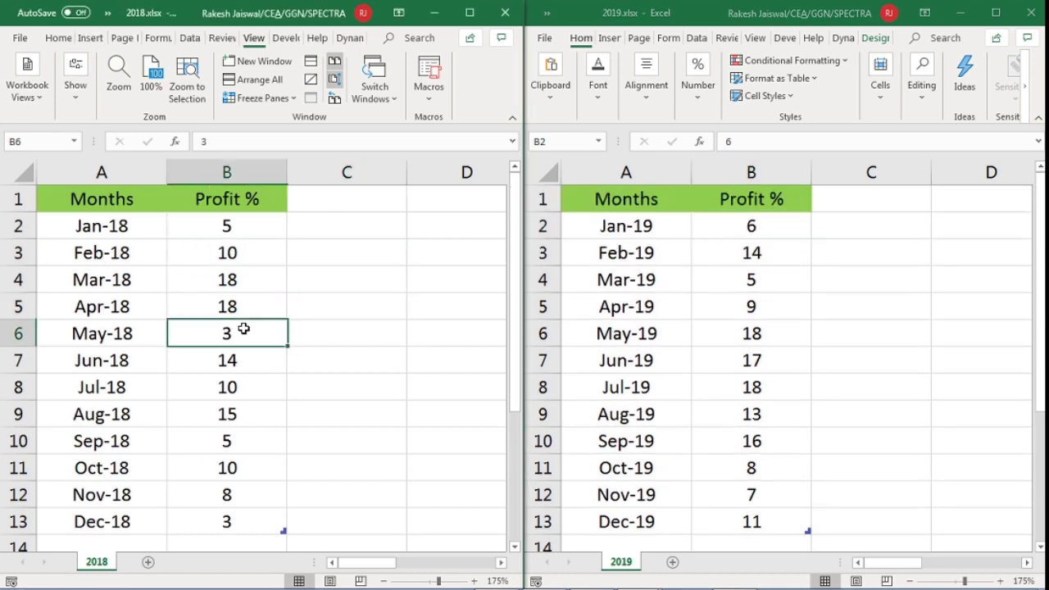
{"action": "left_click", "coordinate": [311, 338]}
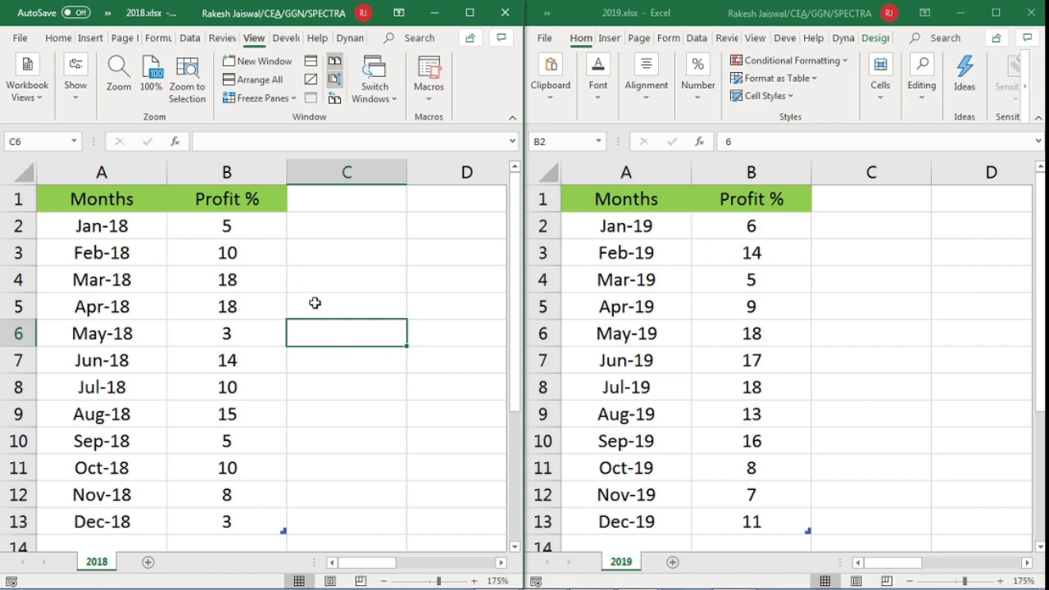
{"action": "scroll", "coordinate": [317, 280], "scroll_direction": "down", "scroll_amount": 1}
{"action": "scroll", "coordinate": [317, 280], "scroll_direction": "down", "scroll_amount": 1}
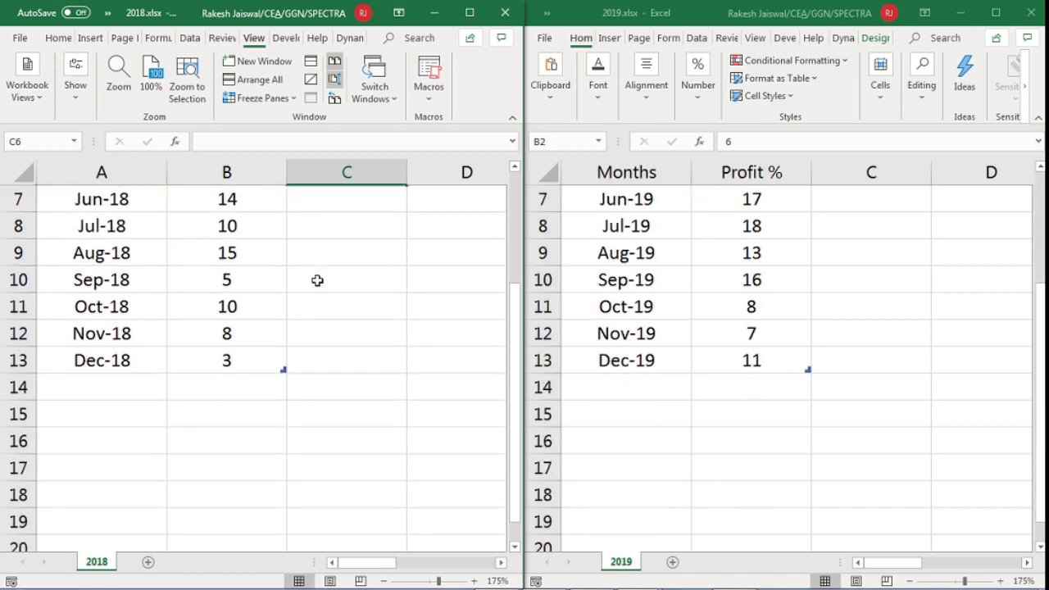
{"action": "scroll", "coordinate": [317, 281], "scroll_direction": "down", "scroll_amount": 1}
{"action": "scroll", "coordinate": [317, 281], "scroll_direction": "down", "scroll_amount": 1}
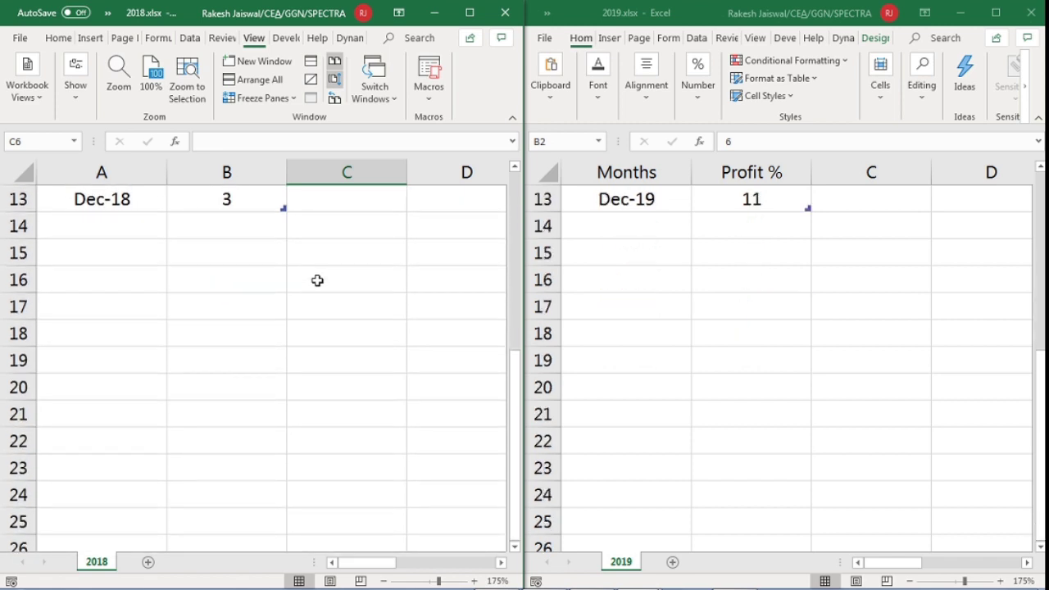
{"action": "scroll", "coordinate": [317, 281], "scroll_direction": "down", "scroll_amount": 1}
{"action": "scroll", "coordinate": [318, 280], "scroll_direction": "up", "scroll_amount": 1}
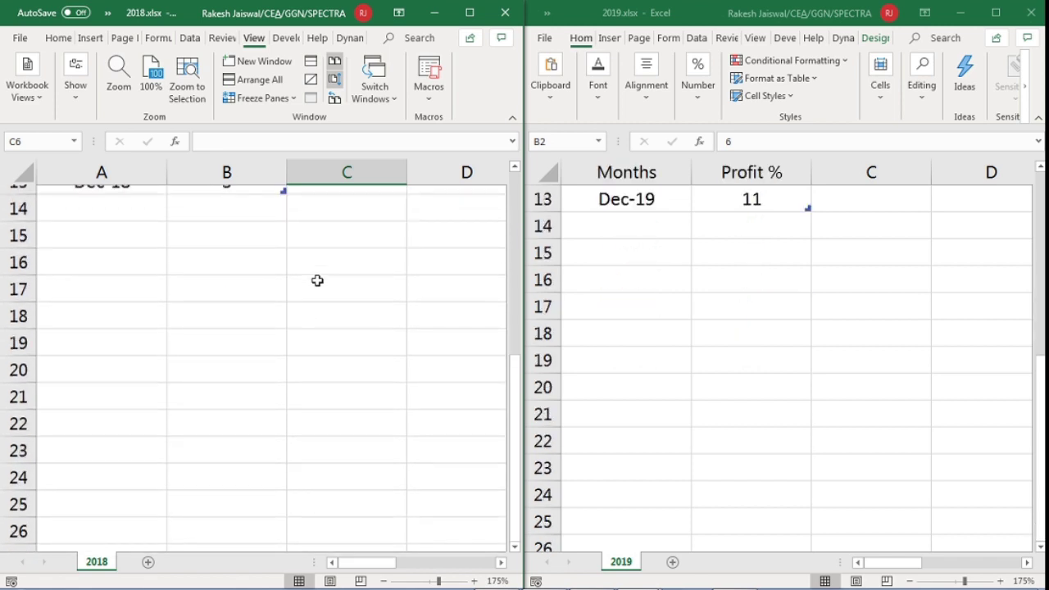
{"action": "scroll", "coordinate": [318, 280], "scroll_direction": "up", "scroll_amount": 1}
{"action": "scroll", "coordinate": [317, 280], "scroll_direction": "up", "scroll_amount": 2}
{"action": "scroll", "coordinate": [317, 280], "scroll_direction": "up", "scroll_amount": 2}
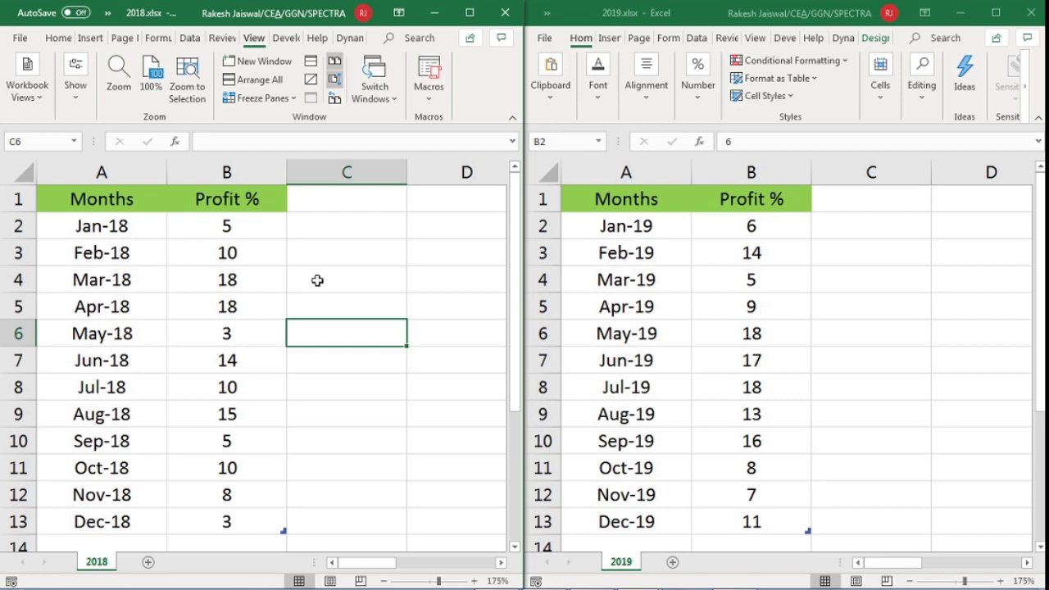
{"action": "scroll", "coordinate": [317, 280], "scroll_direction": "down", "scroll_amount": 1}
{"action": "scroll", "coordinate": [317, 280], "scroll_direction": "up", "scroll_amount": 1}
{"action": "scroll", "coordinate": [347, 330], "scroll_direction": "down", "scroll_amount": 1}
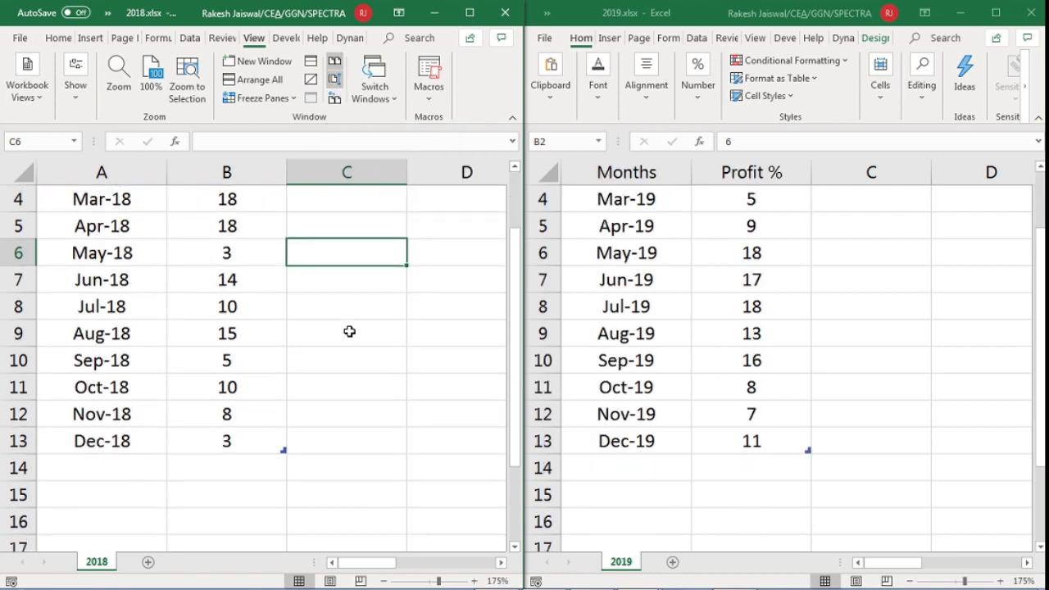
{"action": "scroll", "coordinate": [349, 331], "scroll_direction": "down", "scroll_amount": 1}
{"action": "scroll", "coordinate": [349, 331], "scroll_direction": "down", "scroll_amount": 1}
{"action": "scroll", "coordinate": [349, 331], "scroll_direction": "up", "scroll_amount": 1}
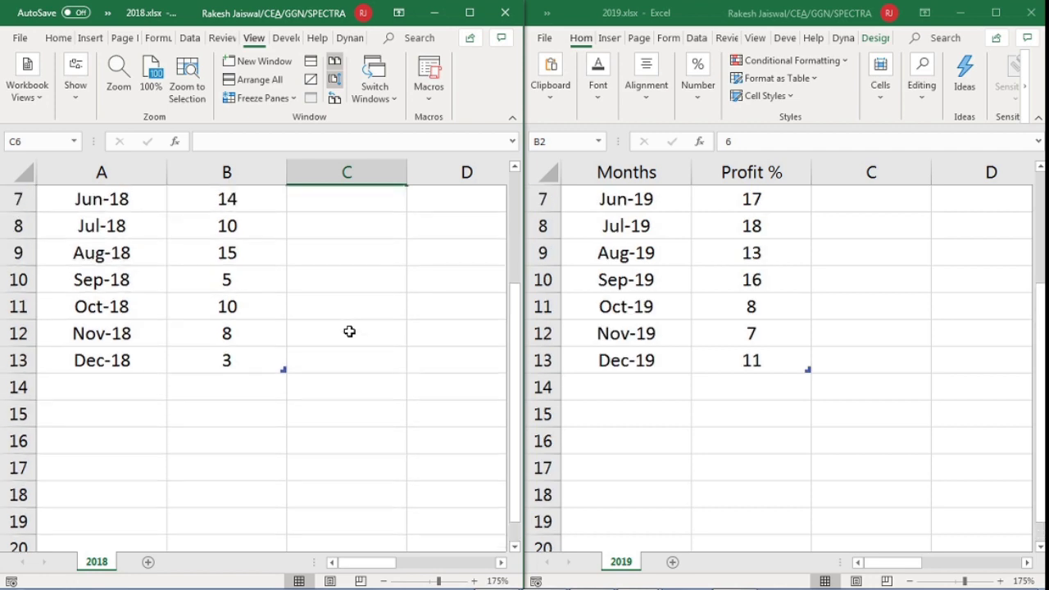
{"action": "scroll", "coordinate": [349, 331], "scroll_direction": "down", "scroll_amount": 1}
{"action": "scroll", "coordinate": [349, 331], "scroll_direction": "down", "scroll_amount": 1}
{"action": "scroll", "coordinate": [349, 331], "scroll_direction": "down", "scroll_amount": 1}
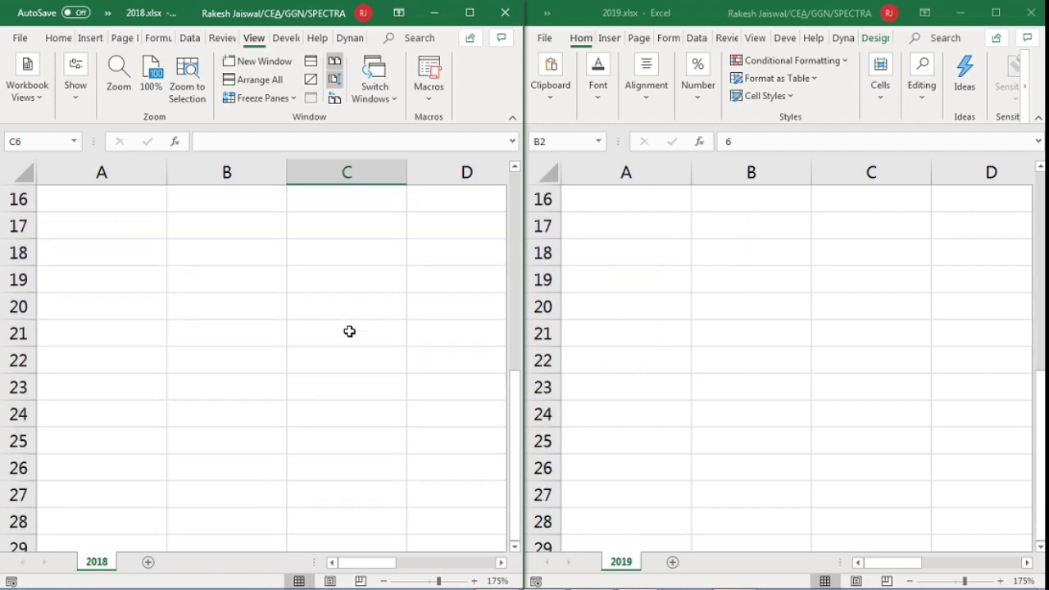
{"action": "scroll", "coordinate": [349, 331], "scroll_direction": "up", "scroll_amount": 1}
{"action": "scroll", "coordinate": [349, 331], "scroll_direction": "up", "scroll_amount": 3}
{"action": "scroll", "coordinate": [349, 331], "scroll_direction": "up", "scroll_amount": 1}
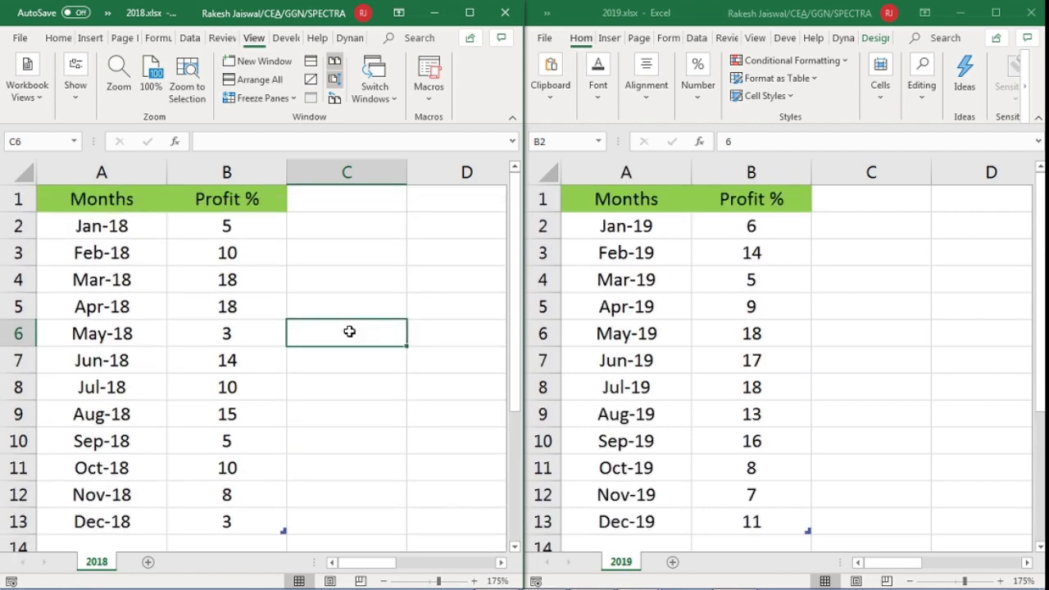
{"action": "scroll", "coordinate": [349, 331], "scroll_direction": "down", "scroll_amount": 2}
{"action": "scroll", "coordinate": [346, 330], "scroll_direction": "up", "scroll_amount": 2}
Select C3 in the 2018 sheet and scroll it on its own.
{"action": "left_click", "coordinate": [339, 247]}
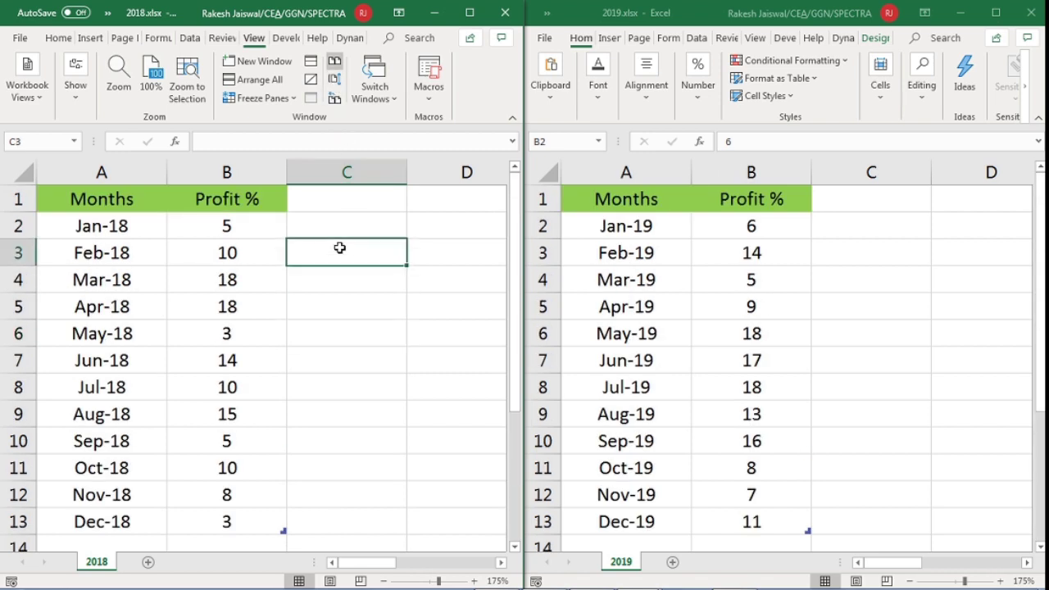
{"action": "scroll", "coordinate": [339, 248], "scroll_direction": "down", "scroll_amount": 1}
{"action": "scroll", "coordinate": [339, 247], "scroll_direction": "down", "scroll_amount": 1}
{"action": "scroll", "coordinate": [339, 247], "scroll_direction": "down", "scroll_amount": 2}
{"action": "scroll", "coordinate": [340, 247], "scroll_direction": "up", "scroll_amount": 2}
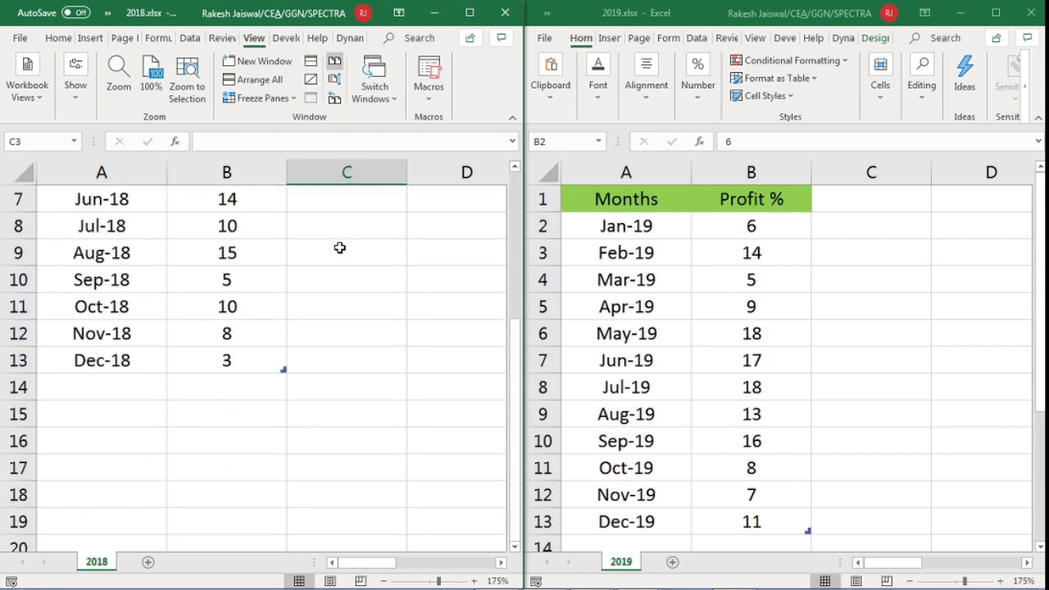
{"action": "scroll", "coordinate": [339, 247], "scroll_direction": "up", "scroll_amount": 2}
{"action": "scroll", "coordinate": [339, 248], "scroll_direction": "down", "scroll_amount": 3}
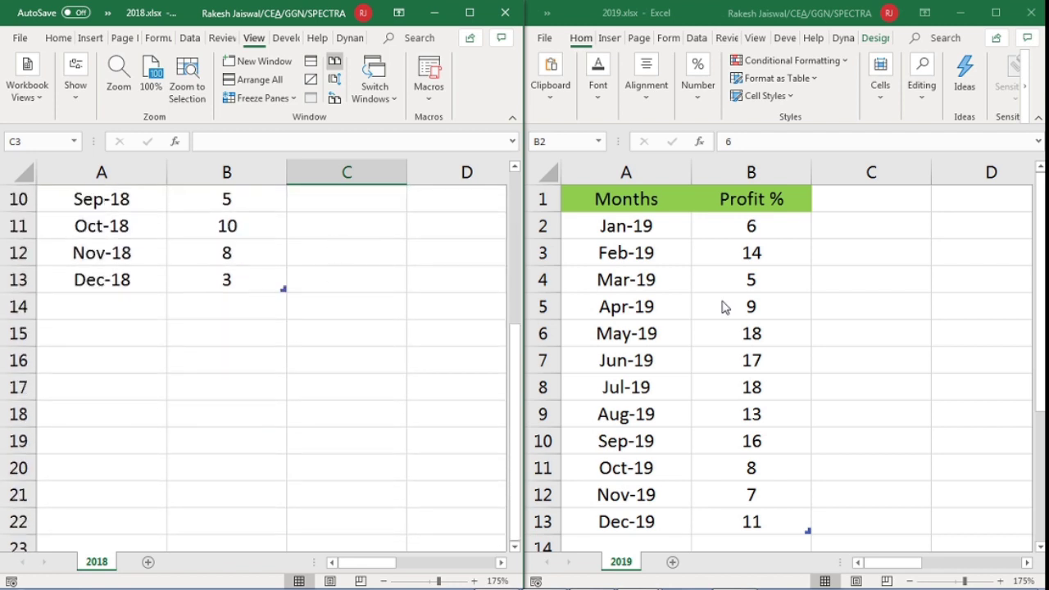
{"action": "scroll", "coordinate": [405, 301], "scroll_direction": "up", "scroll_amount": 1}
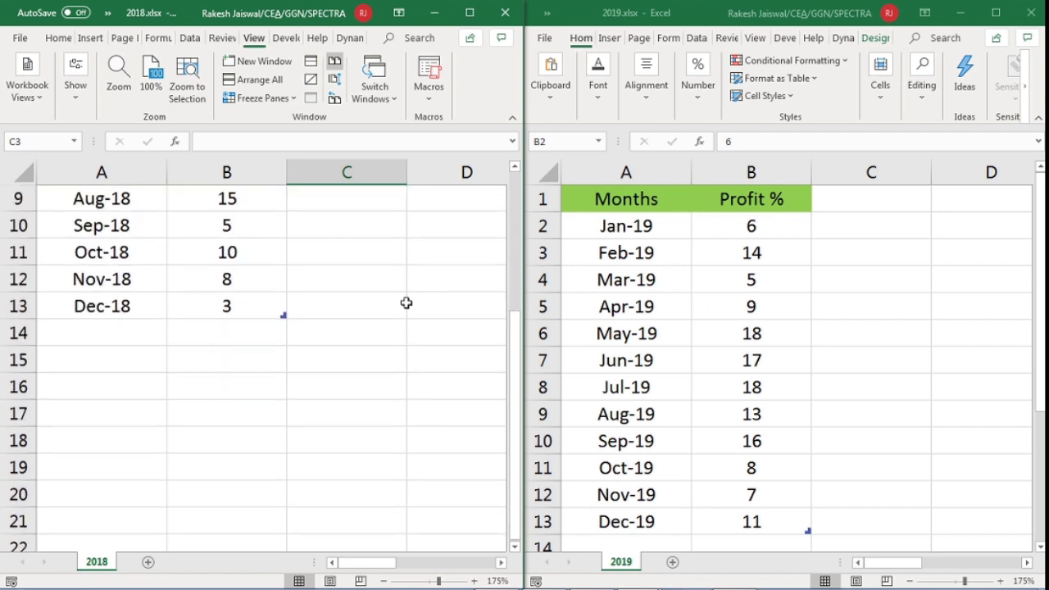
{"action": "scroll", "coordinate": [405, 302], "scroll_direction": "up", "scroll_amount": 2}
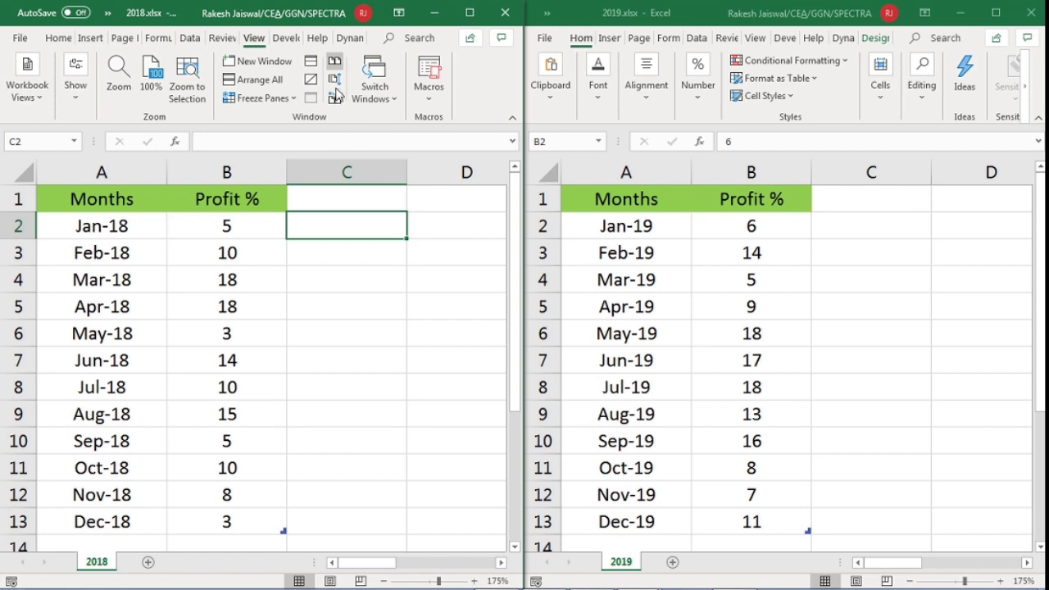
Turn on Synchronous Scrolling and scroll to confirm both windows move together.
{"action": "left_click", "coordinate": [335, 79]}
{"action": "scroll", "coordinate": [316, 273], "scroll_direction": "down", "scroll_amount": 1}
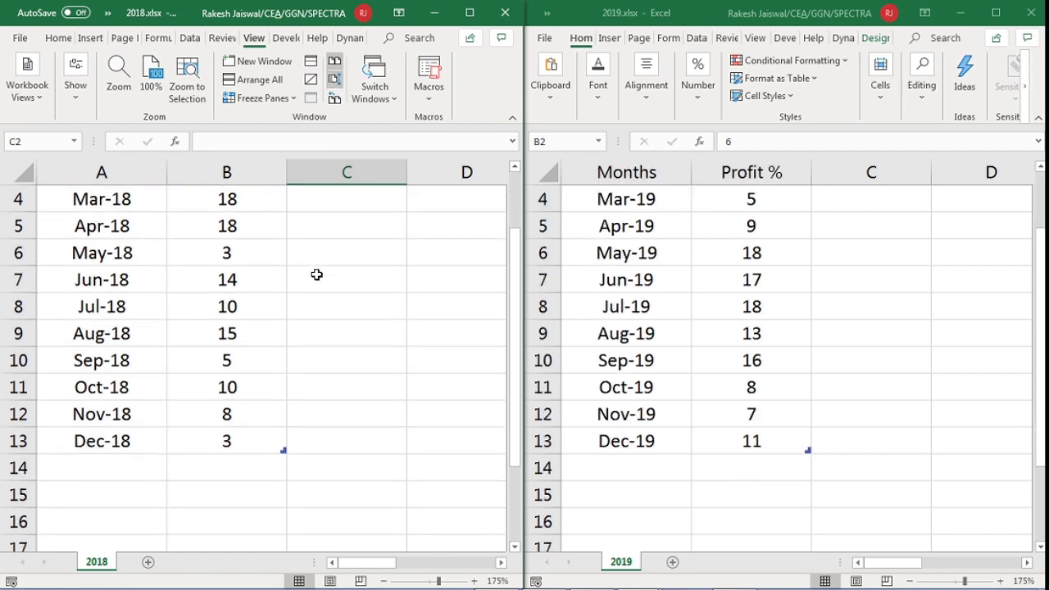
{"action": "scroll", "coordinate": [316, 273], "scroll_direction": "down", "scroll_amount": 1}
{"action": "scroll", "coordinate": [316, 273], "scroll_direction": "down", "scroll_amount": 2}
{"action": "scroll", "coordinate": [316, 274], "scroll_direction": "up", "scroll_amount": 2}
{"action": "scroll", "coordinate": [316, 274], "scroll_direction": "up", "scroll_amount": 2}
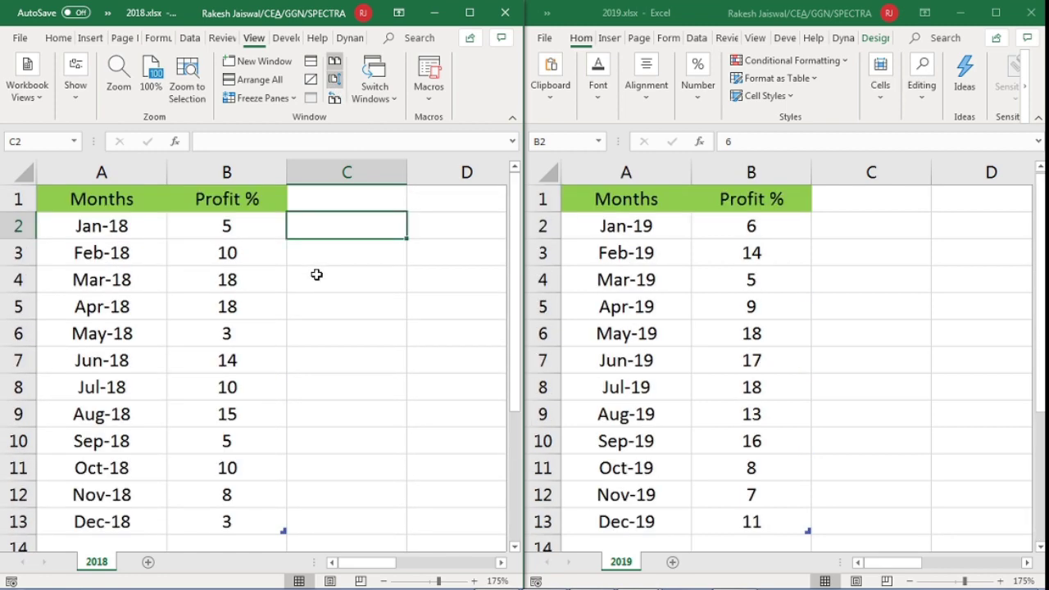
{"action": "scroll", "coordinate": [316, 273], "scroll_direction": "down", "scroll_amount": 2}
{"action": "scroll", "coordinate": [317, 274], "scroll_direction": "up", "scroll_amount": 2}
Flip between the 2018 and 2019 sheet tabs, then select Apr-18 and the Jun-18 profit.
{"action": "left_click", "coordinate": [309, 337]}
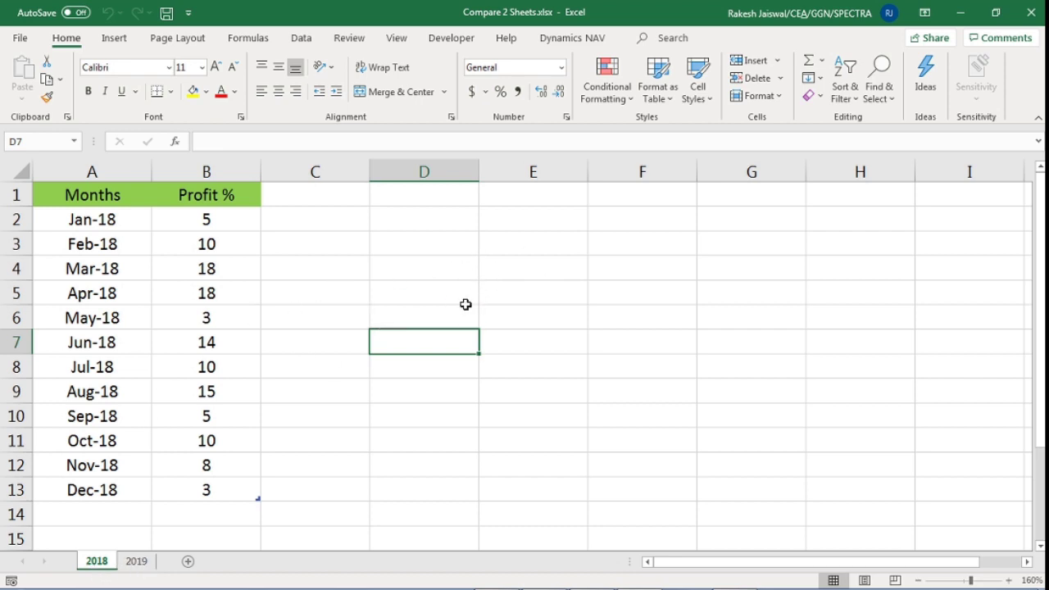
{"action": "left_click", "coordinate": [137, 564]}
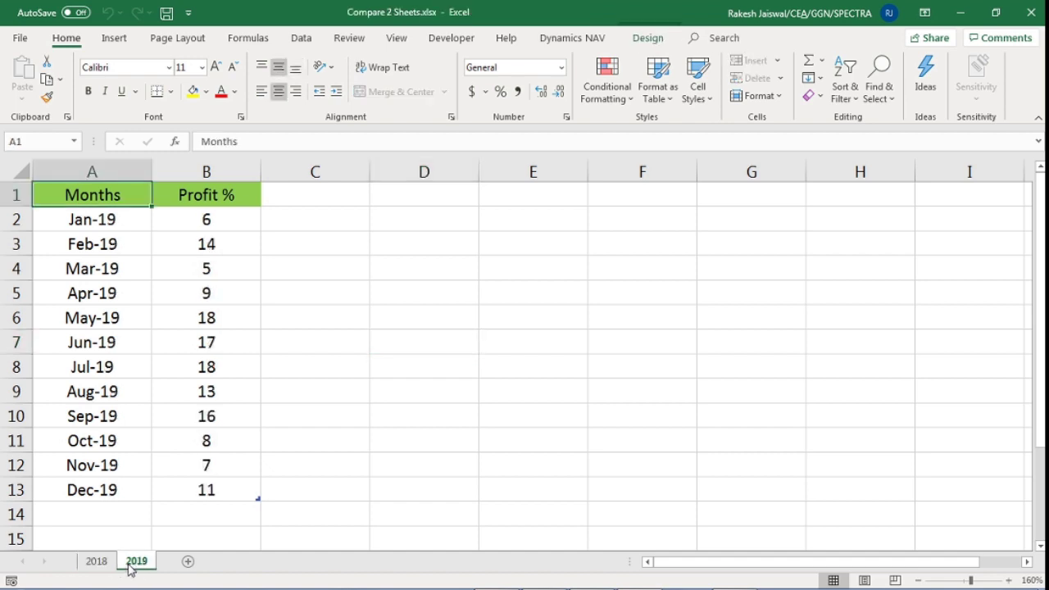
{"action": "left_click", "coordinate": [102, 564]}
{"action": "left_click", "coordinate": [133, 563]}
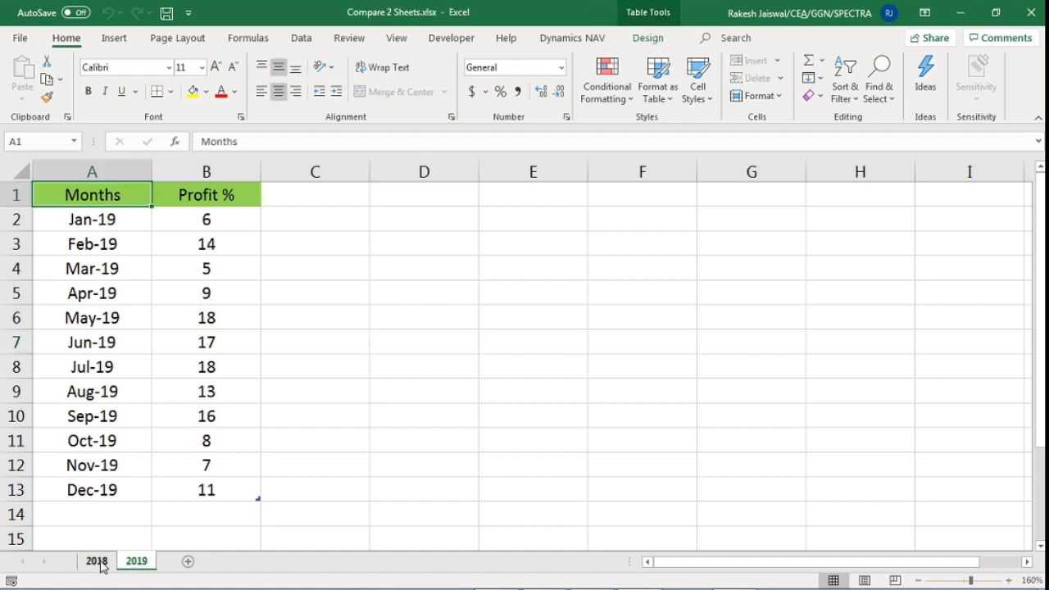
{"action": "left_click", "coordinate": [102, 564]}
{"action": "left_click", "coordinate": [82, 293]}
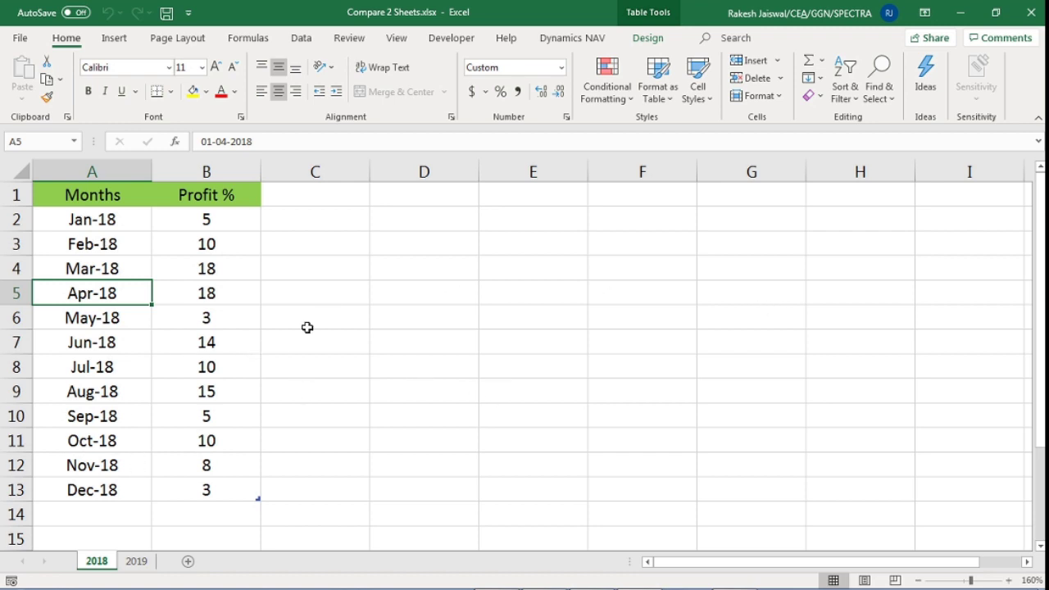
{"action": "left_click", "coordinate": [233, 336]}
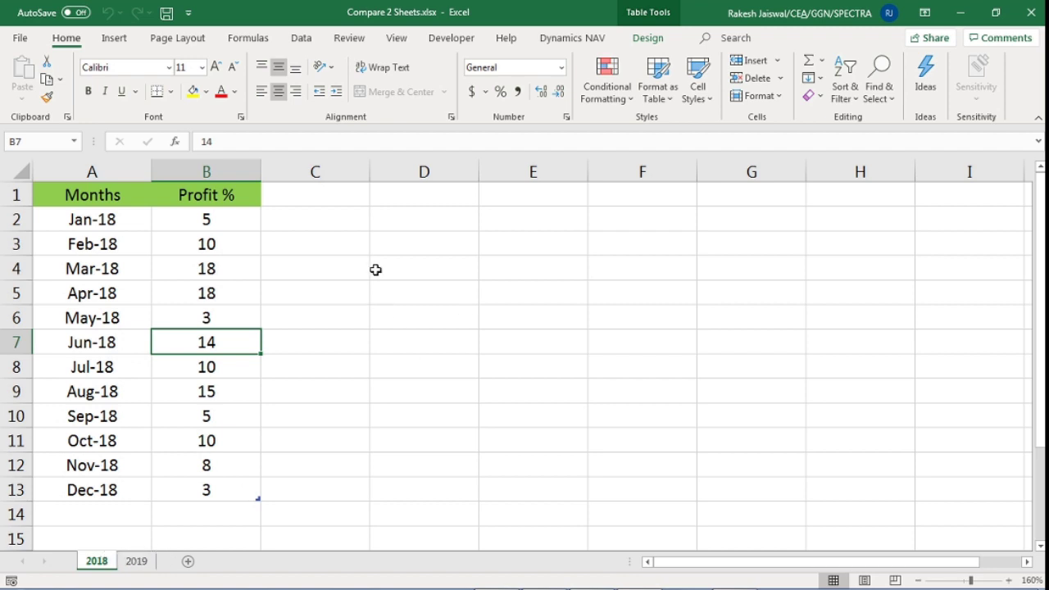
Settle on the 2019 sheet and select the Jun-19 profit value in B7.
{"action": "left_click", "coordinate": [136, 564]}
{"action": "left_click", "coordinate": [99, 565]}
{"action": "left_click", "coordinate": [135, 565]}
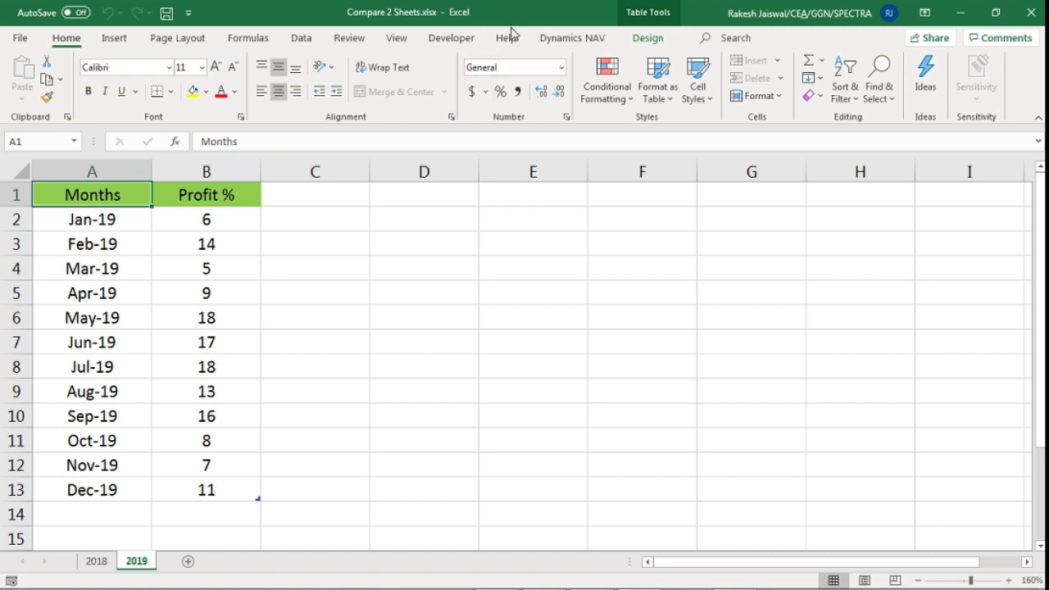
{"action": "left_click", "coordinate": [182, 332]}
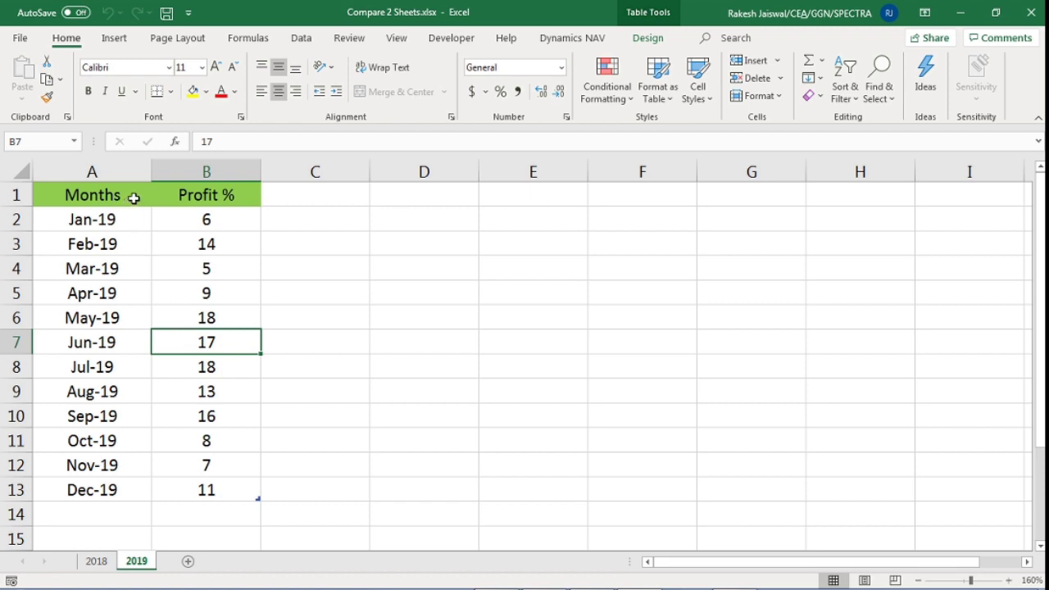
Go back to the 2018 sheet, select its table A1:B13, and open the View tab.
{"action": "left_click_drag", "start_coordinate": [133, 198], "coordinate": [225, 498]}
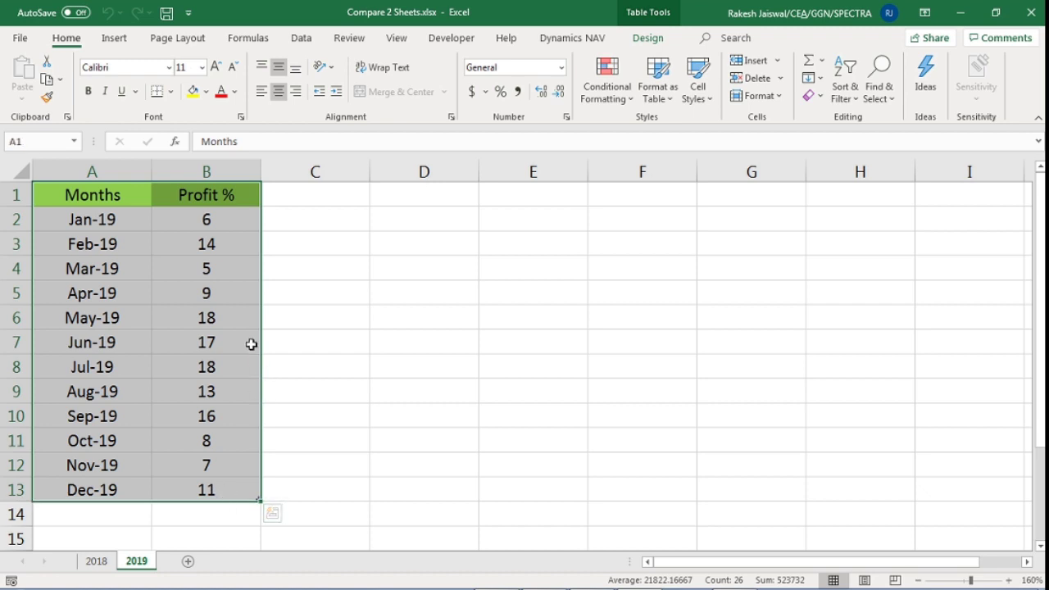
{"action": "left_click", "coordinate": [102, 562]}
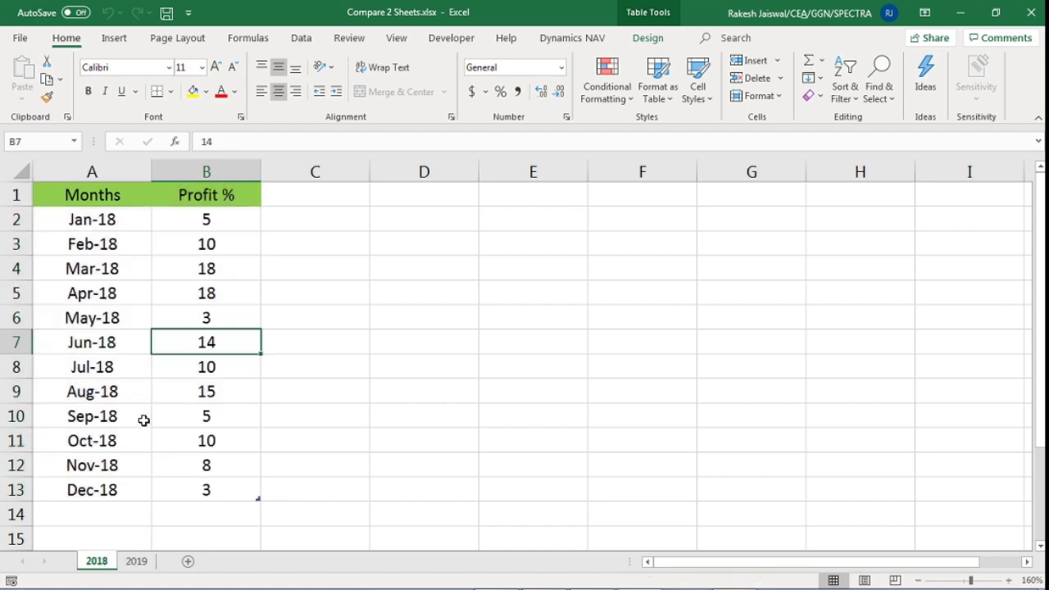
{"action": "left_click", "coordinate": [131, 309]}
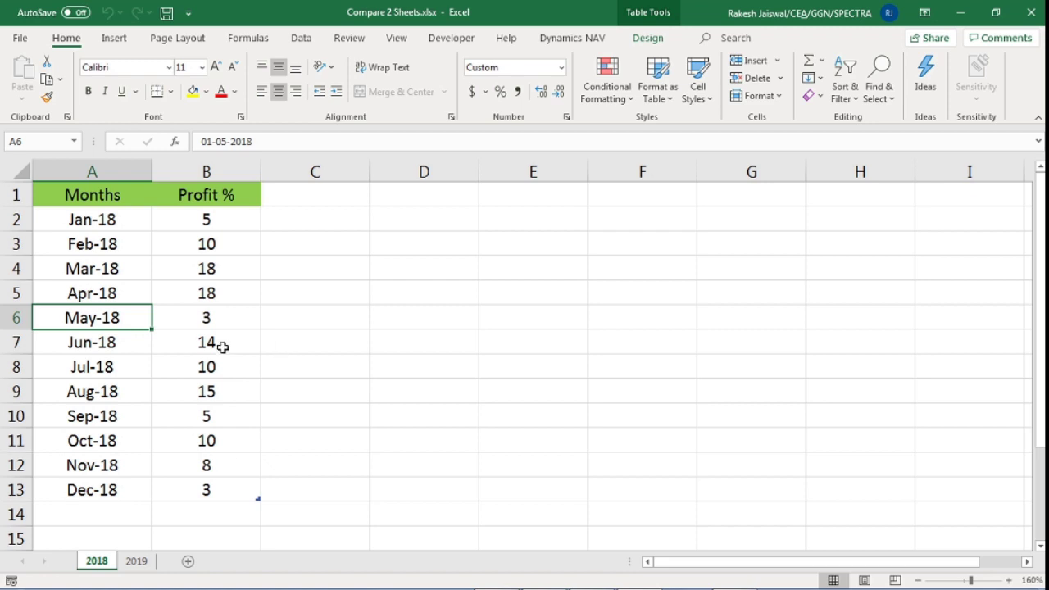
{"action": "left_click", "coordinate": [210, 315]}
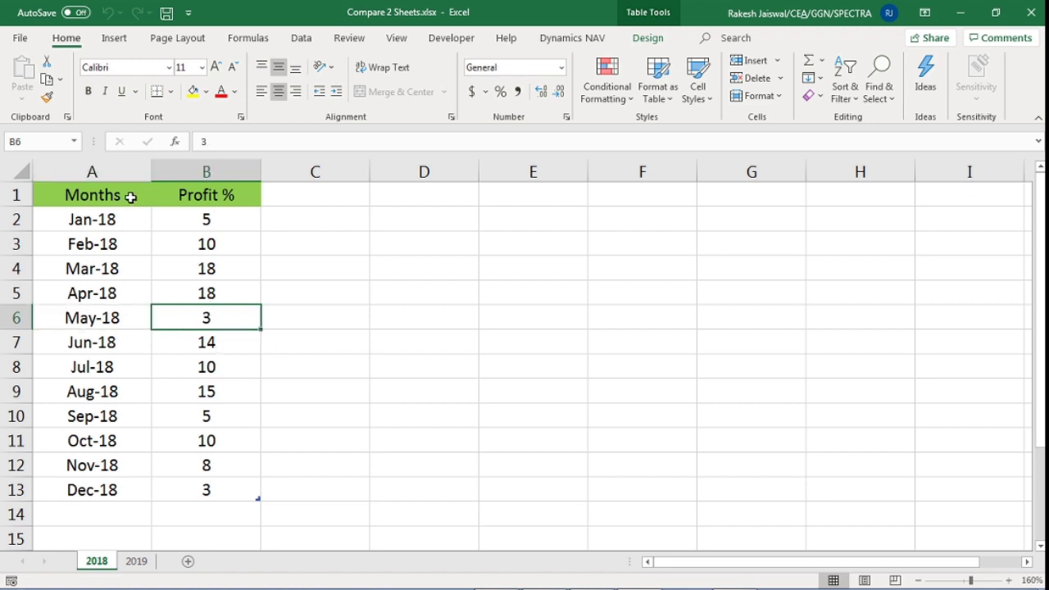
{"action": "left_click_drag", "start_coordinate": [130, 197], "coordinate": [227, 498]}
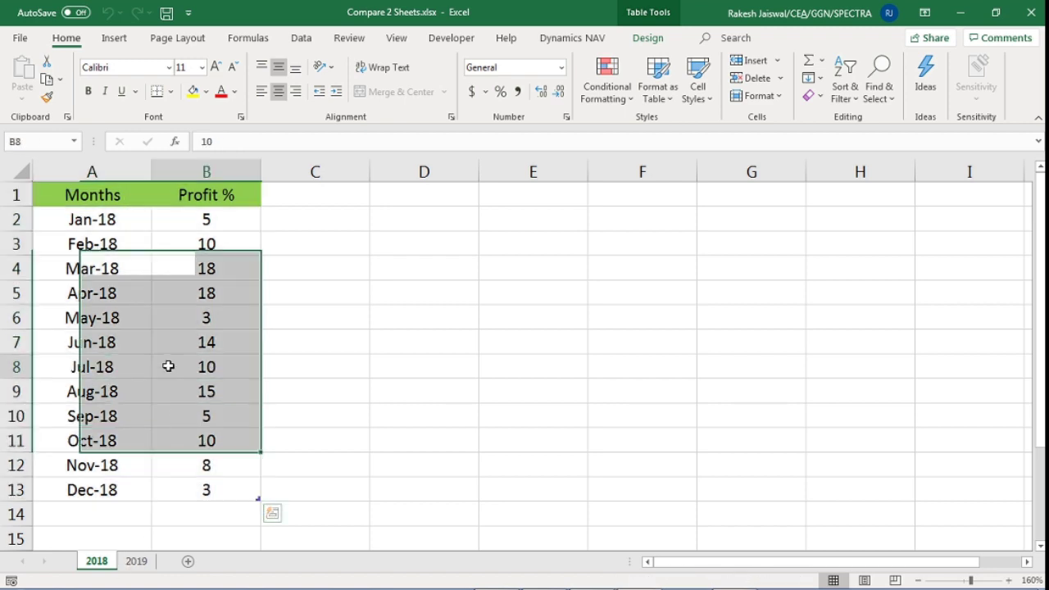
{"action": "left_click", "coordinate": [386, 42]}
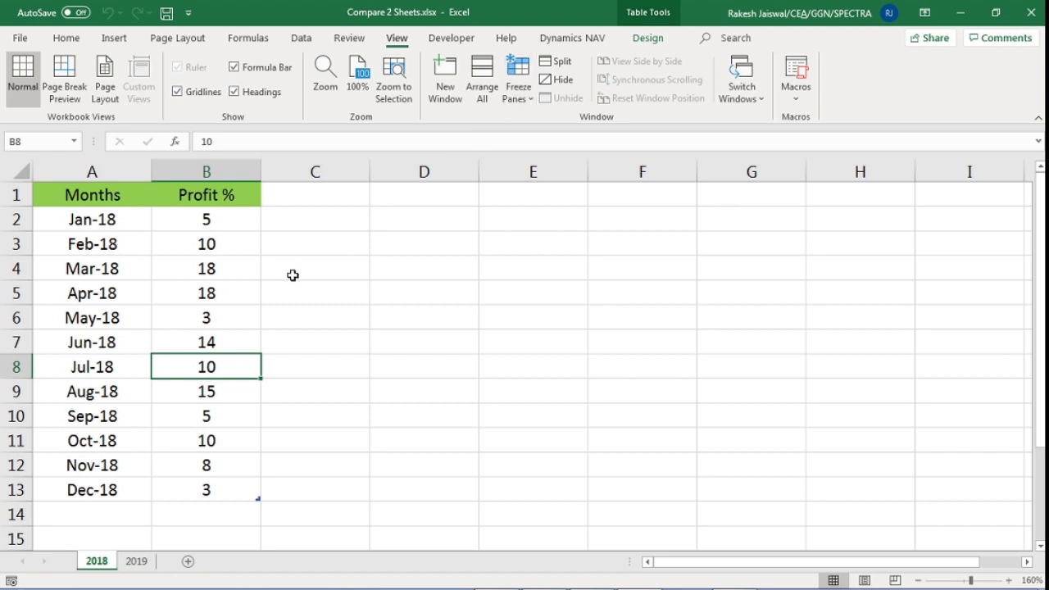
Open Compare 2 Sheets.xlsx - 2 as a second window with New Window.
{"action": "left_click", "coordinate": [179, 287]}
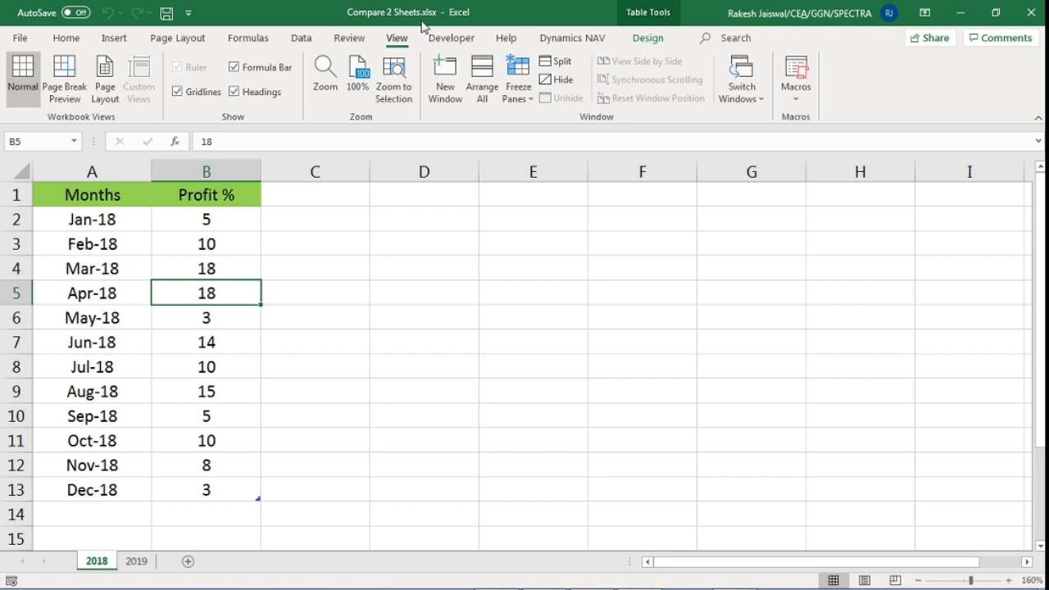
{"action": "left_click", "coordinate": [452, 90]}
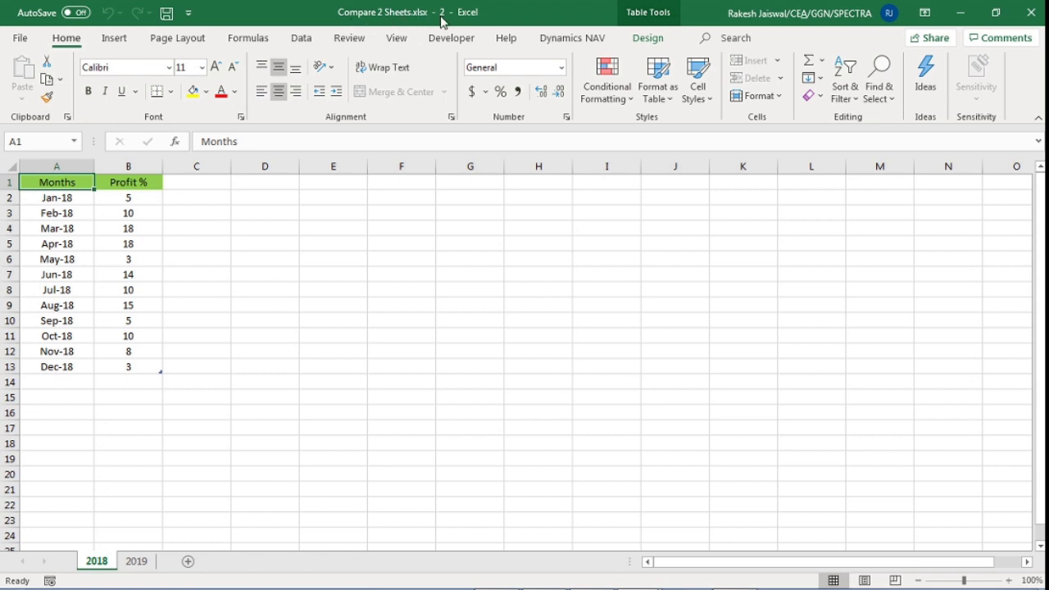
Switch to the Compare 2 Sheets.xlsx - 2 window and display its 2019 sheet.
{"action": "left_click", "coordinate": [631, 576]}
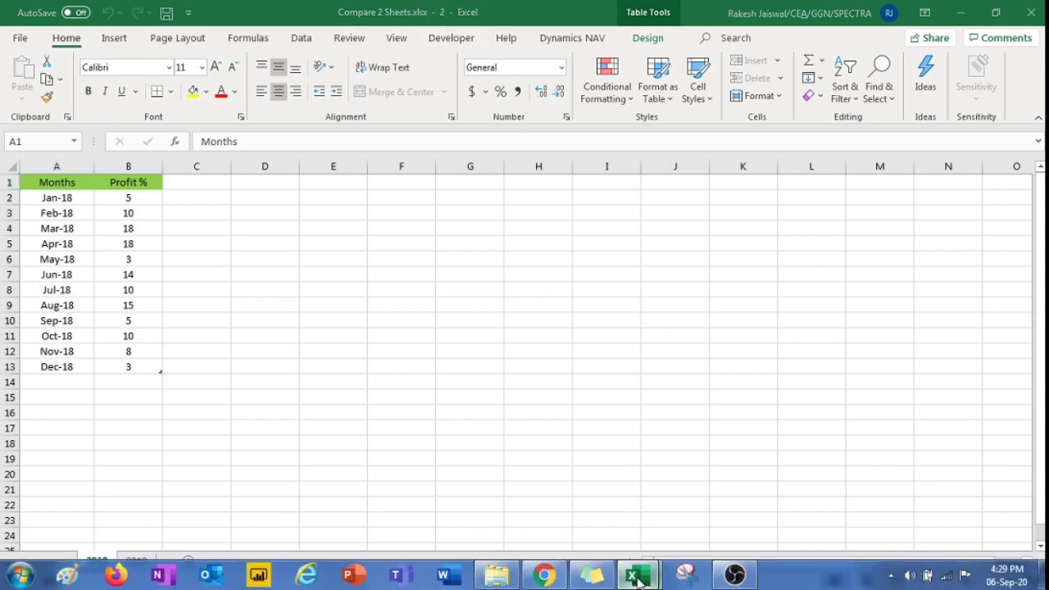
{"action": "left_click", "coordinate": [579, 506]}
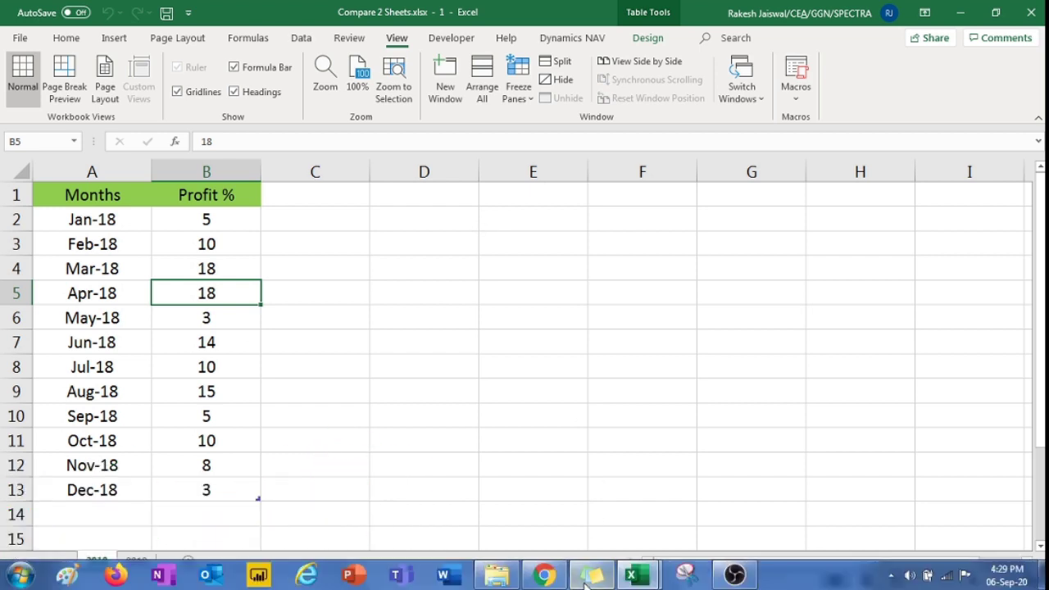
{"action": "mouse_move", "coordinate": [635, 575]}
{"action": "left_click", "coordinate": [726, 504]}
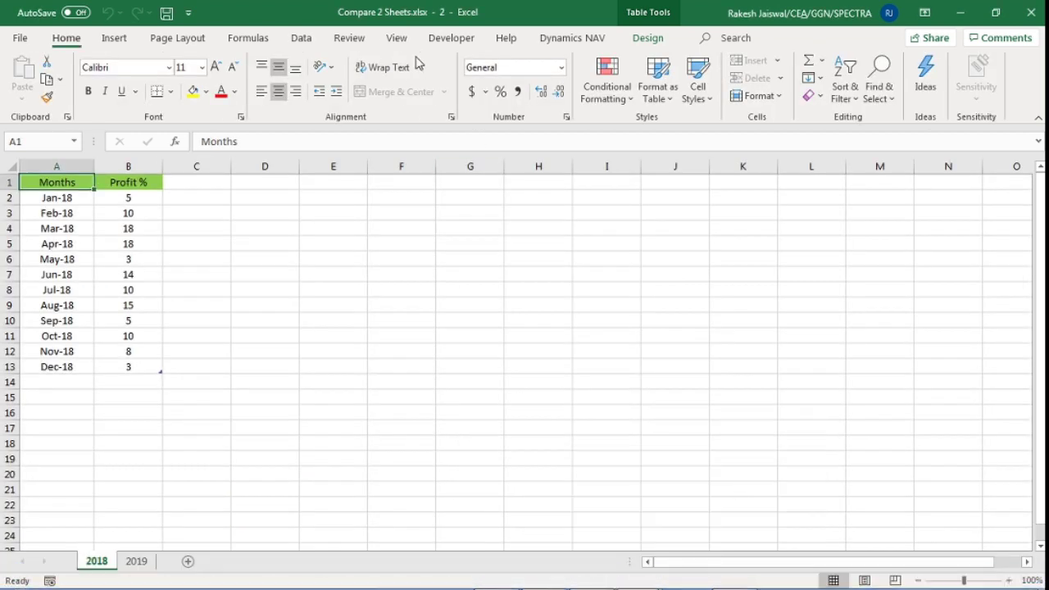
{"action": "left_click", "coordinate": [137, 562]}
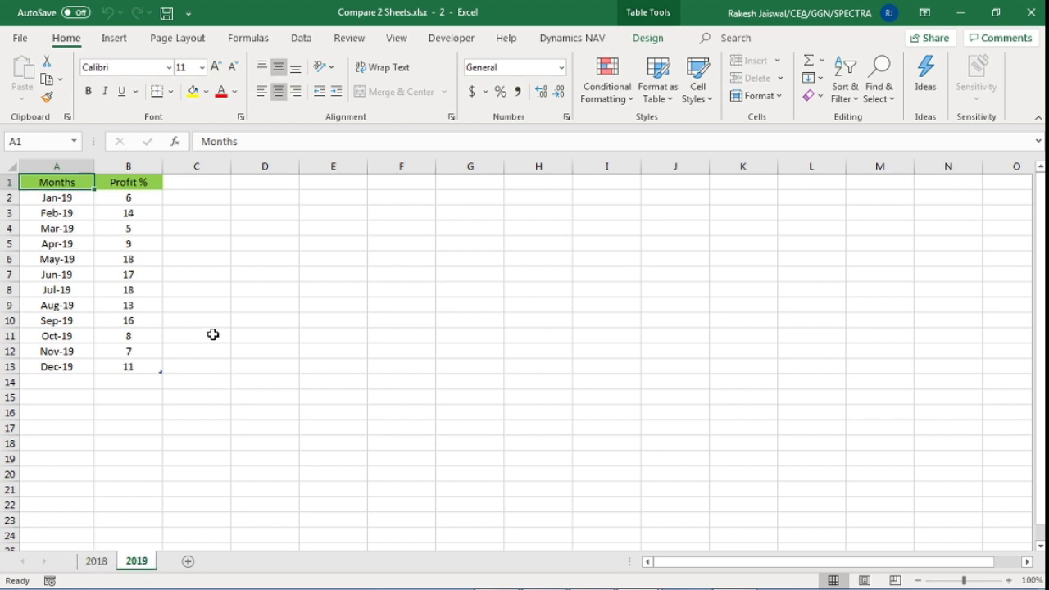
{"action": "scroll", "coordinate": [164, 336], "scroll_direction": "up", "scroll_amount": 1, "text": "ctrl"}
{"action": "scroll", "coordinate": [164, 336], "scroll_direction": "up", "scroll_amount": 1, "text": "ctrl"}
{"action": "scroll", "coordinate": [164, 336], "scroll_direction": "up", "scroll_amount": 1, "text": "ctrl"}
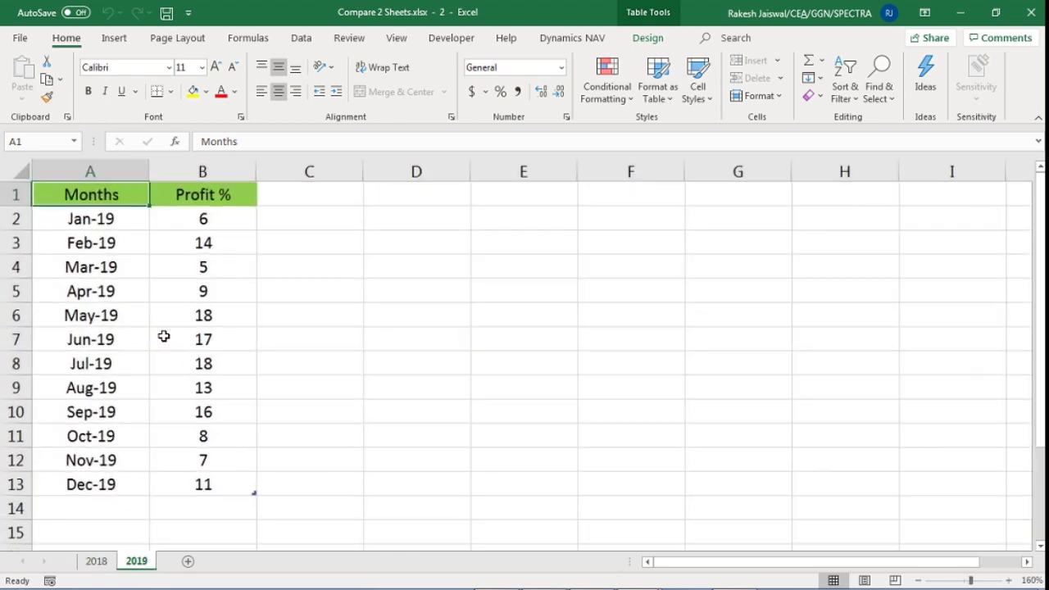
{"action": "scroll", "coordinate": [163, 336], "scroll_direction": "up", "scroll_amount": 1, "text": "ctrl"}
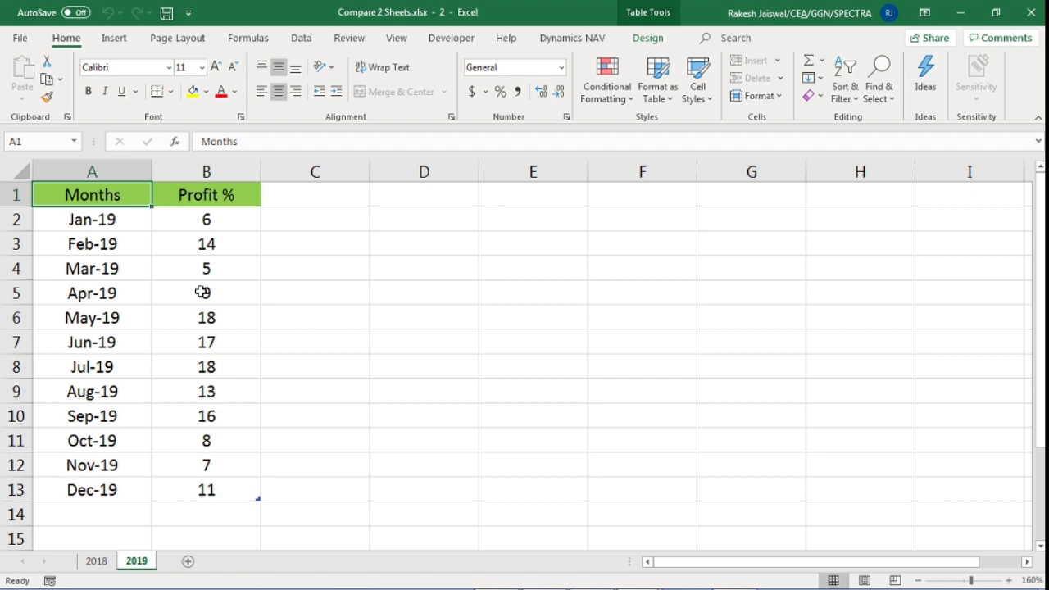
Arrange the two workbook windows vertically side by side.
{"action": "left_click", "coordinate": [396, 39]}
{"action": "left_click", "coordinate": [481, 86]}
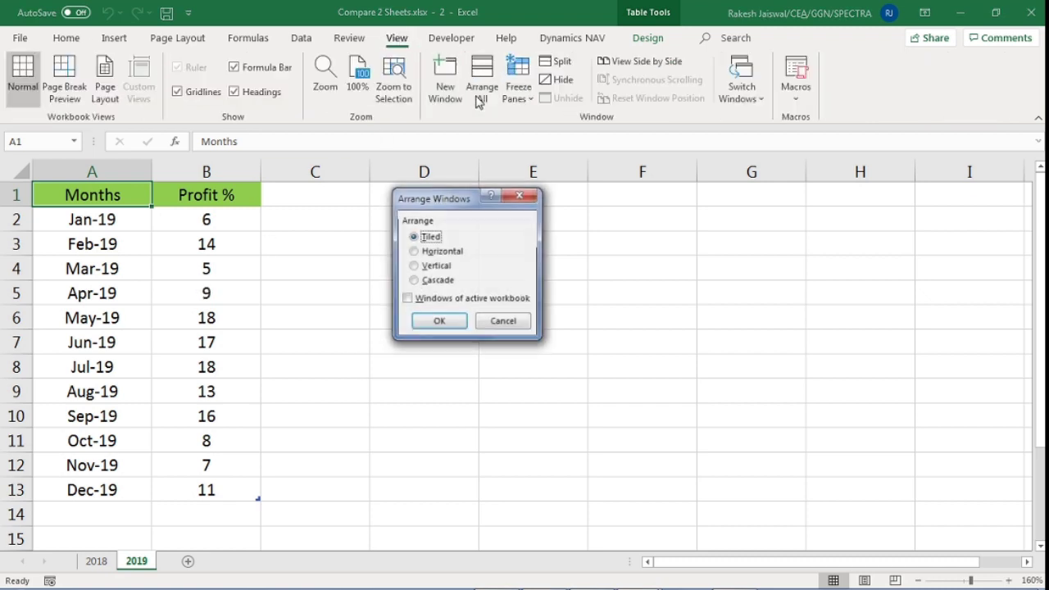
{"action": "left_click", "coordinate": [435, 267]}
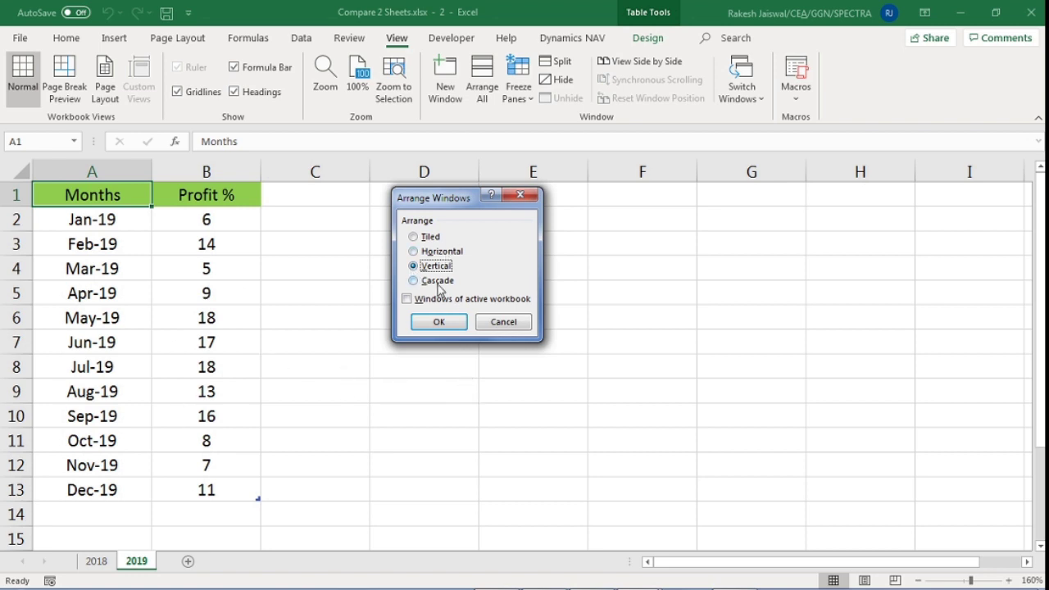
{"action": "left_click", "coordinate": [444, 322]}
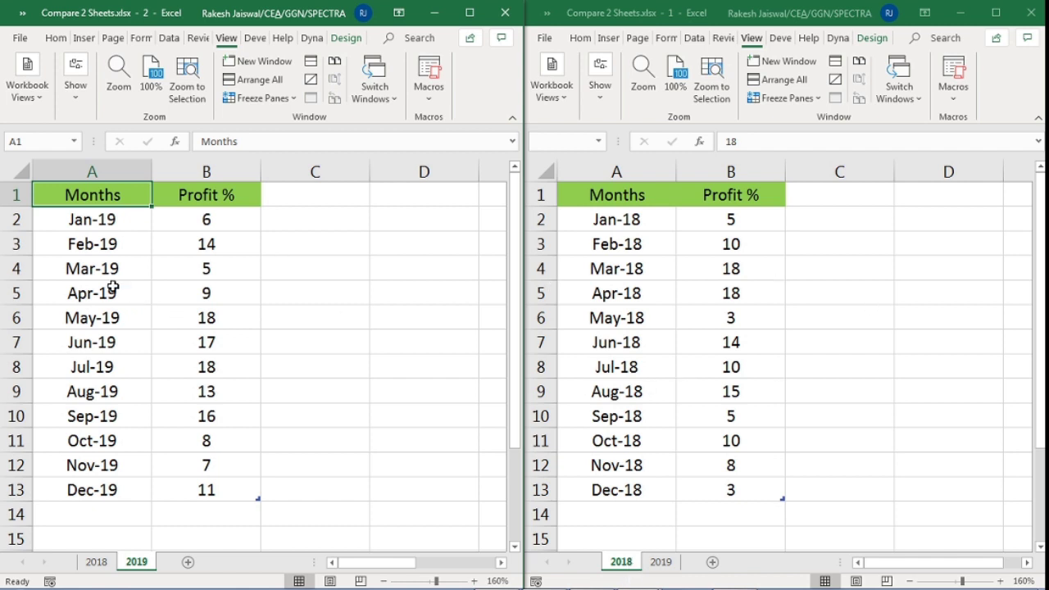
Show the 2018 sheet in the left window and 2019 in the right, enlarging the 2018 view.
{"action": "left_click", "coordinate": [98, 562]}
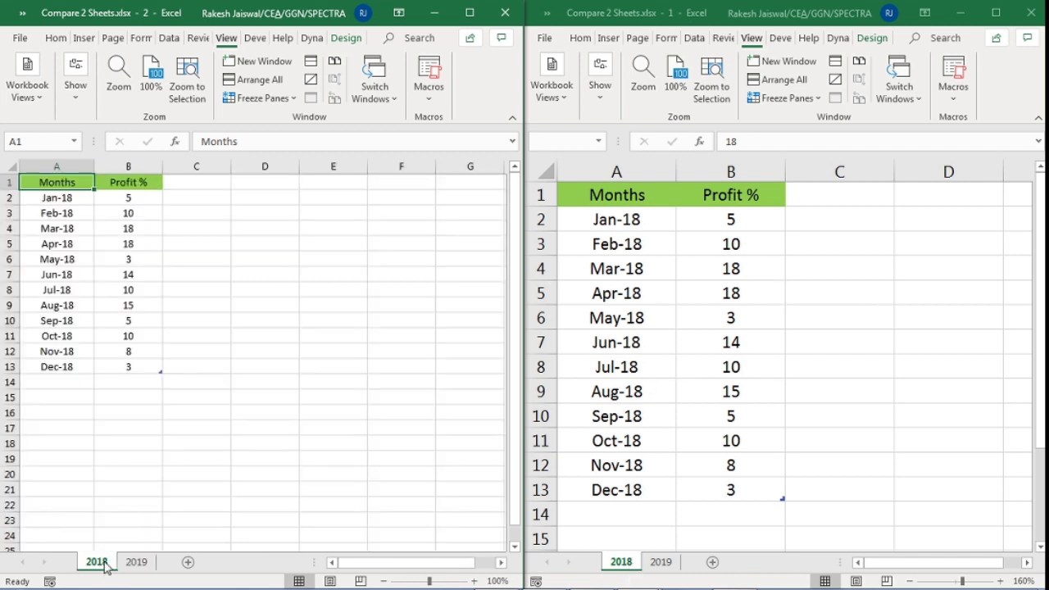
{"action": "left_click", "coordinate": [670, 566]}
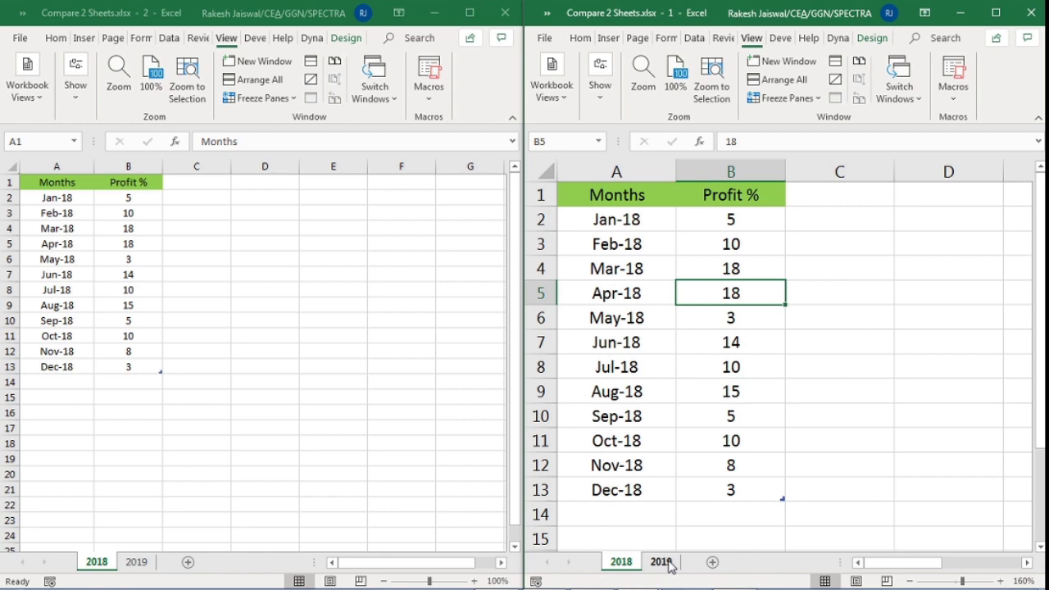
{"action": "left_click", "coordinate": [661, 562]}
{"action": "left_click", "coordinate": [649, 195]}
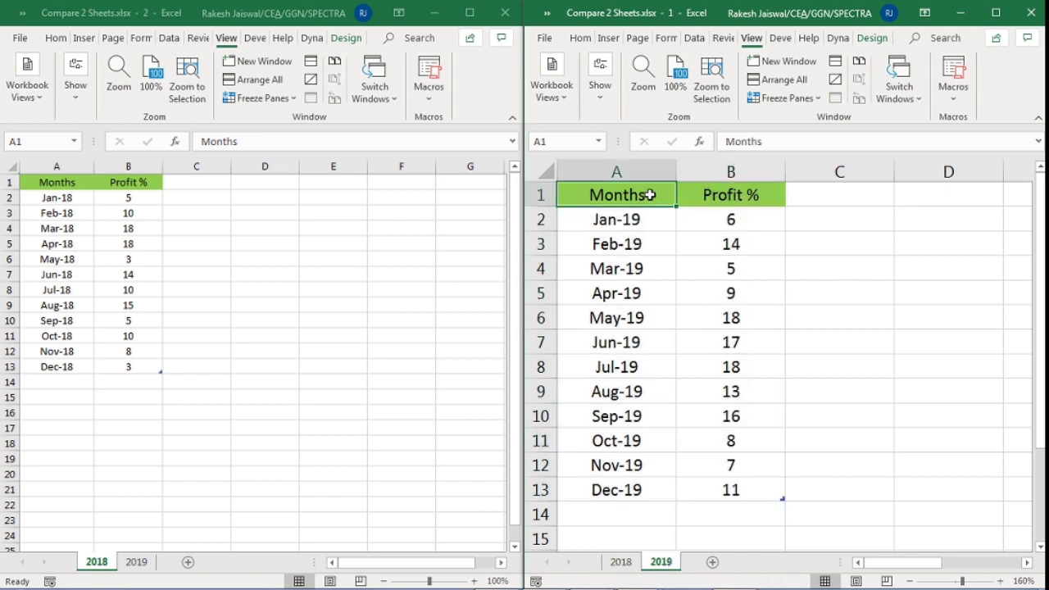
{"action": "left_click", "coordinate": [138, 263]}
{"action": "scroll", "coordinate": [131, 260], "scroll_direction": "up", "scroll_amount": 3, "text": "ctrl"}
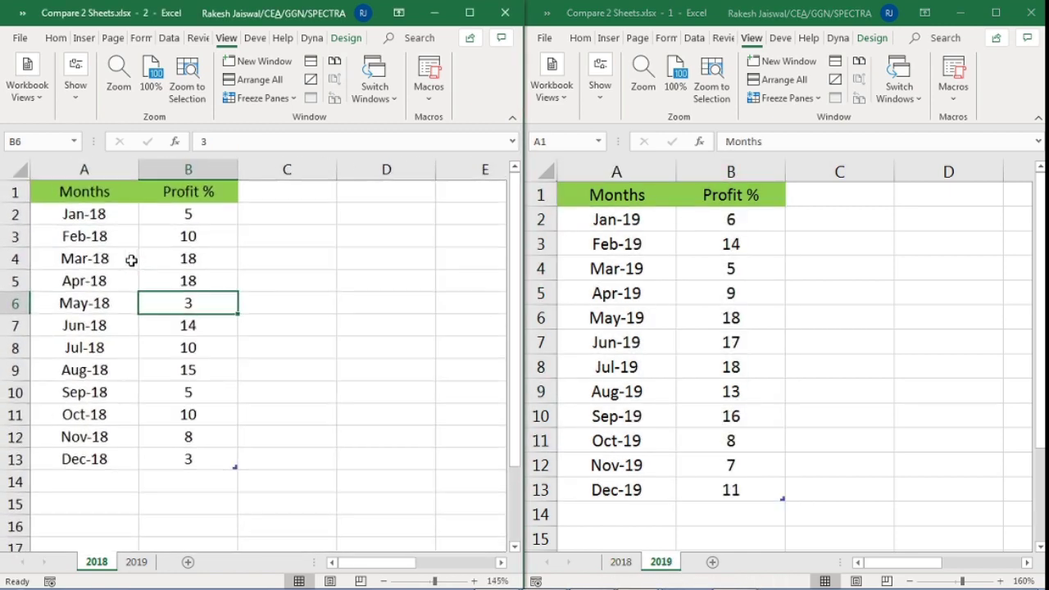
{"action": "scroll", "coordinate": [131, 259], "scroll_direction": "up", "scroll_amount": 1, "text": "ctrl"}
Zoom both the 2018 and 2019 sheet windows to 175%.
{"action": "left_click", "coordinate": [207, 489]}
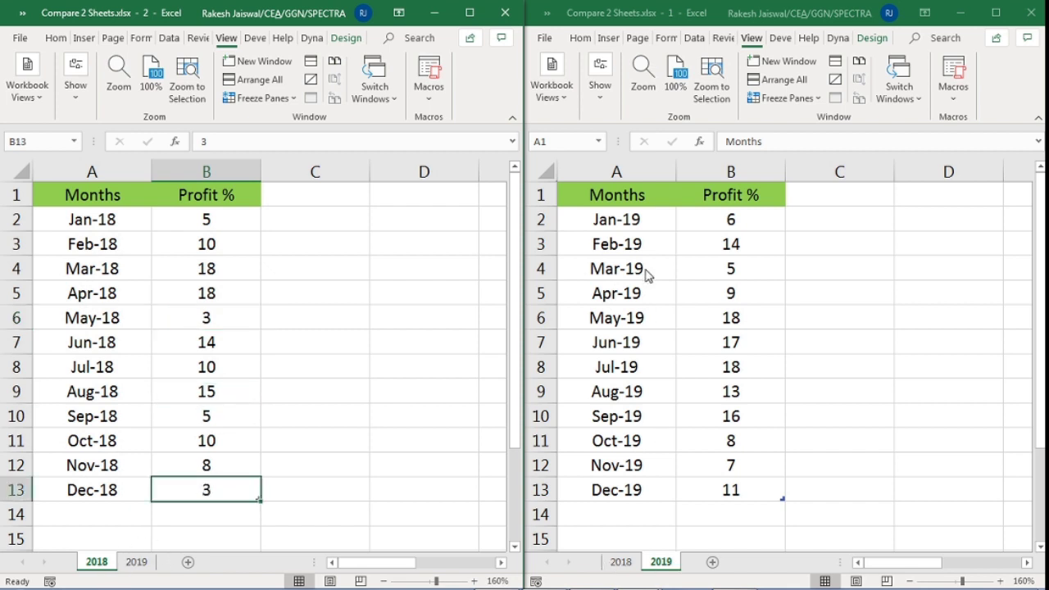
{"action": "scroll", "coordinate": [283, 365], "scroll_direction": "up", "scroll_amount": 1, "text": "ctrl"}
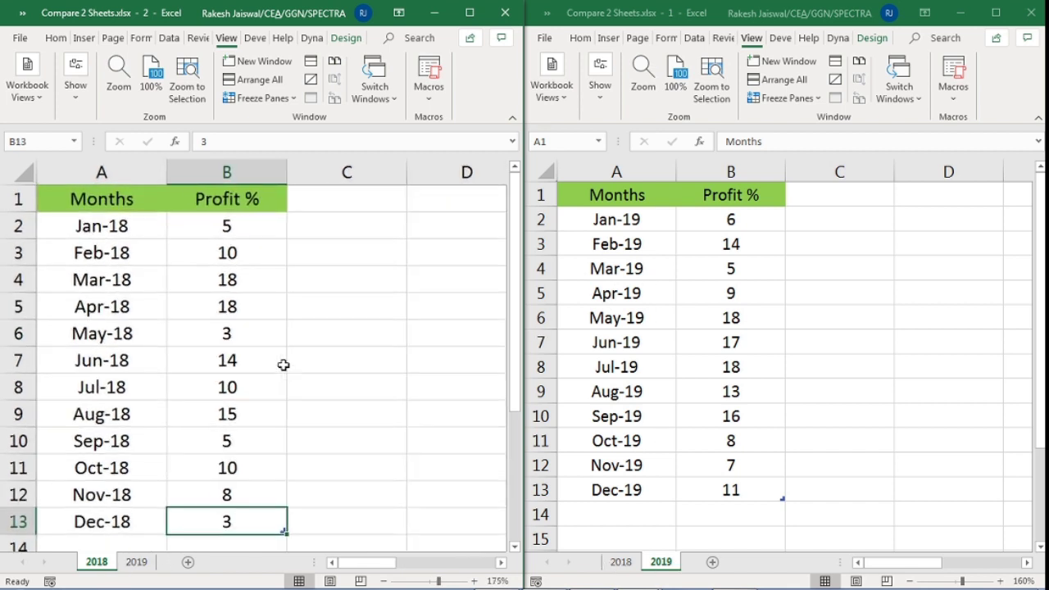
{"action": "left_click", "coordinate": [718, 297]}
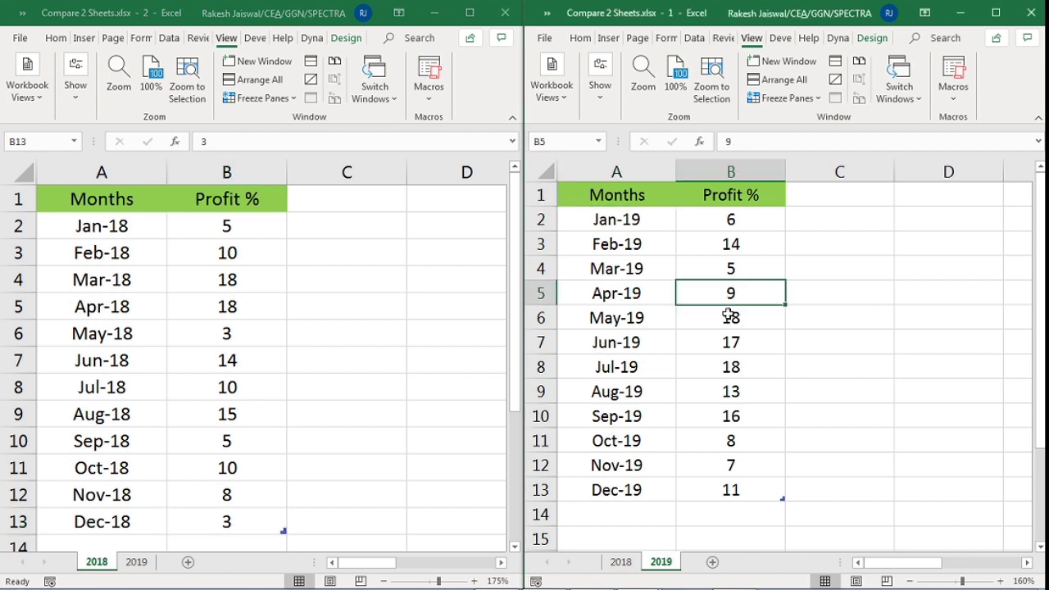
{"action": "scroll", "coordinate": [729, 309], "scroll_direction": "up", "scroll_amount": 1, "text": "ctrl"}
{"action": "left_click", "coordinate": [728, 257]}
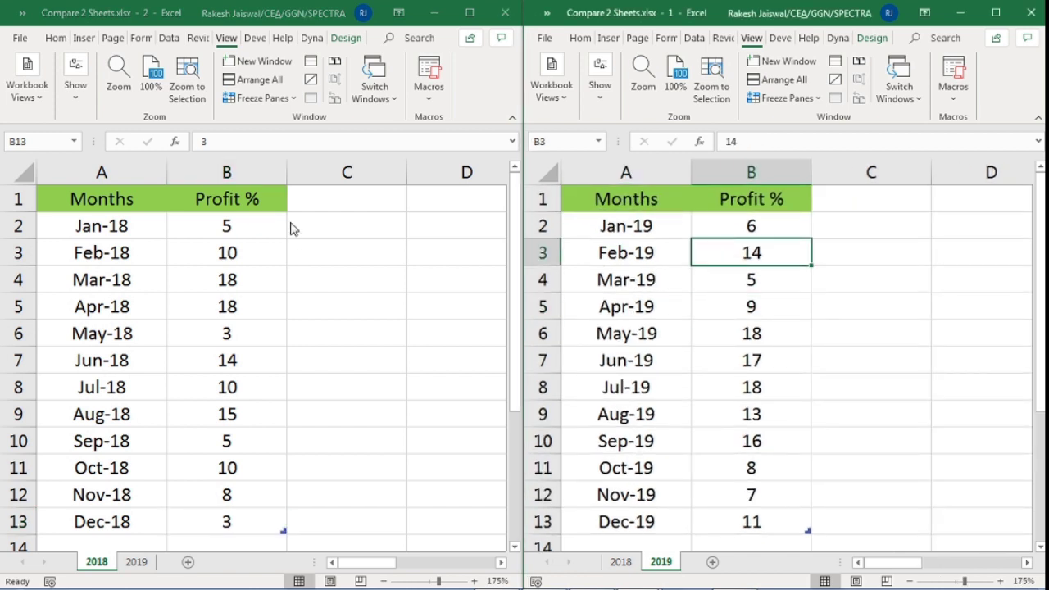
{"action": "left_click", "coordinate": [265, 227]}
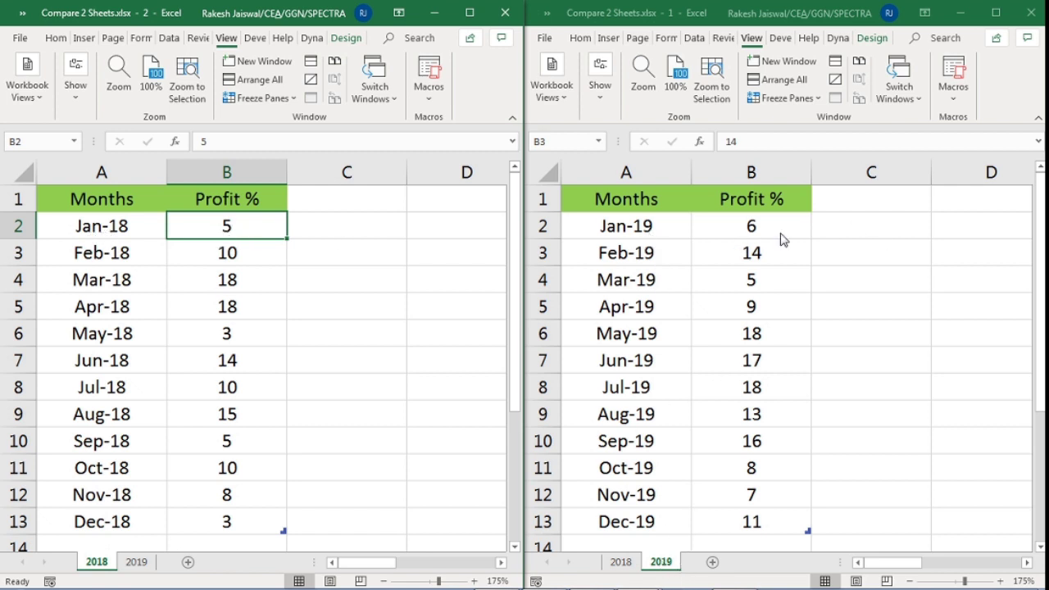
Apply a yellow Fill Color to the 2018 sheet's Jan-18 Profit % cell (value 5).
{"action": "left_click", "coordinate": [55, 37]}
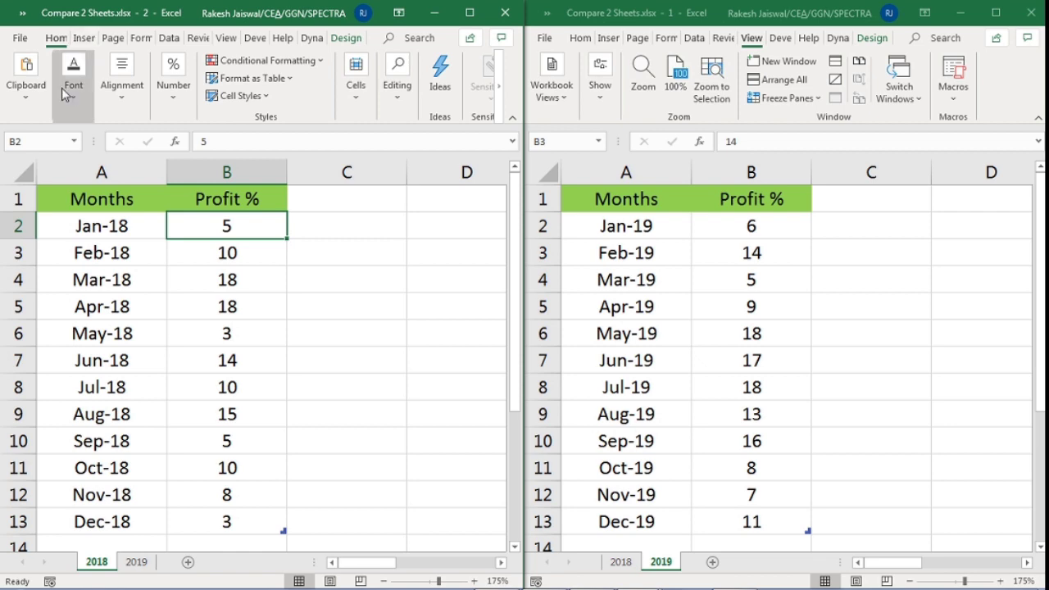
{"action": "left_click", "coordinate": [264, 96]}
{"action": "left_click", "coordinate": [267, 99]}
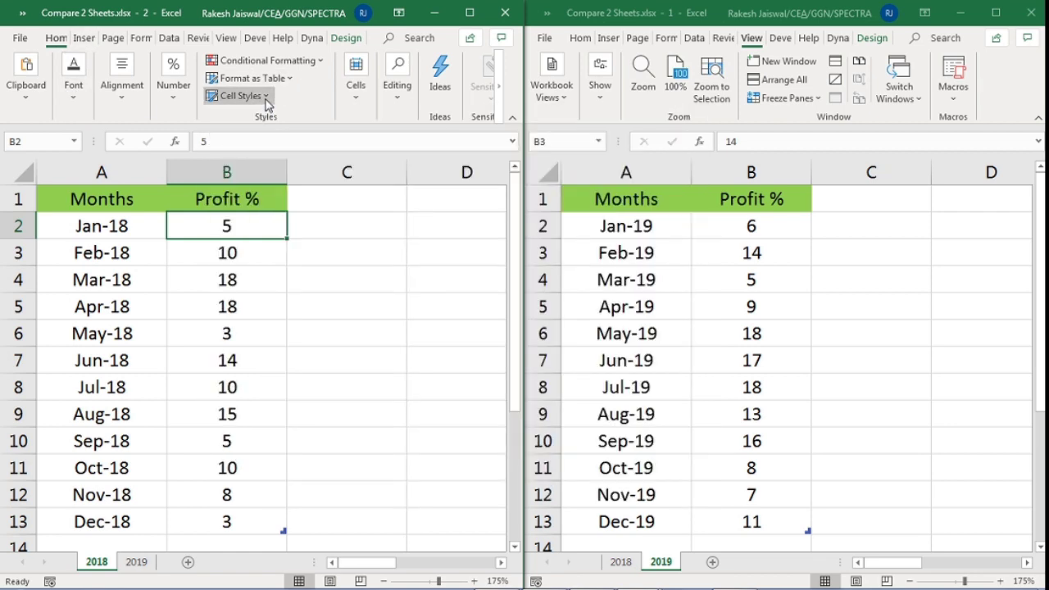
{"action": "left_click", "coordinate": [80, 102]}
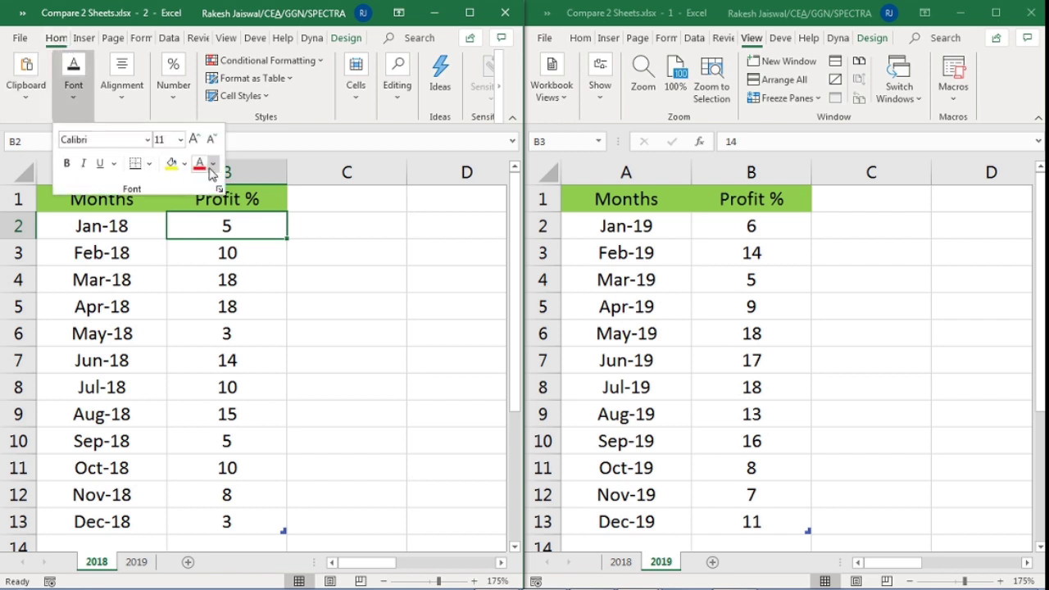
{"action": "left_click", "coordinate": [172, 163]}
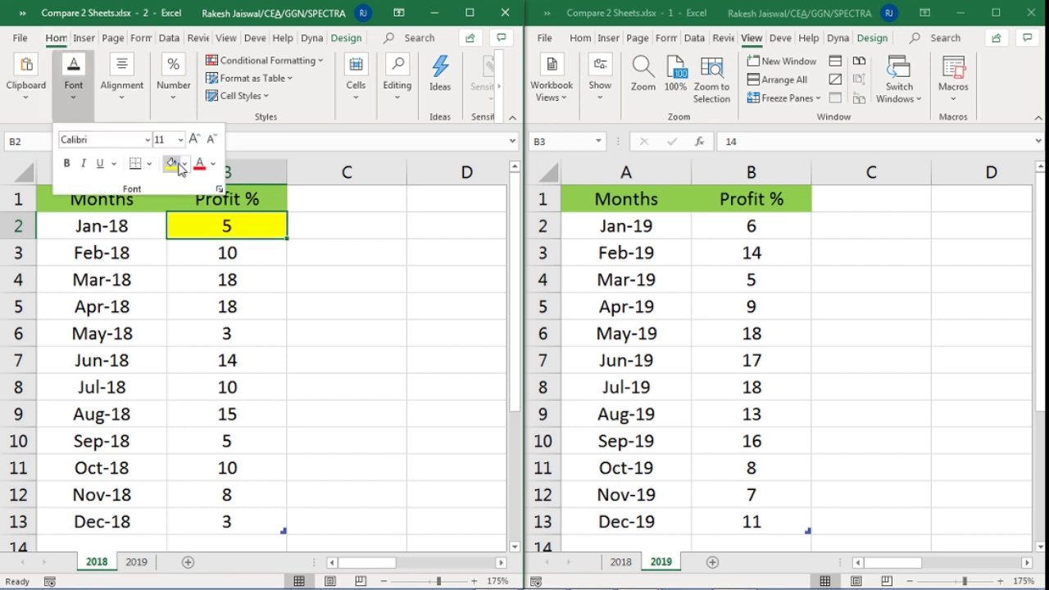
{"action": "left_click", "coordinate": [252, 251]}
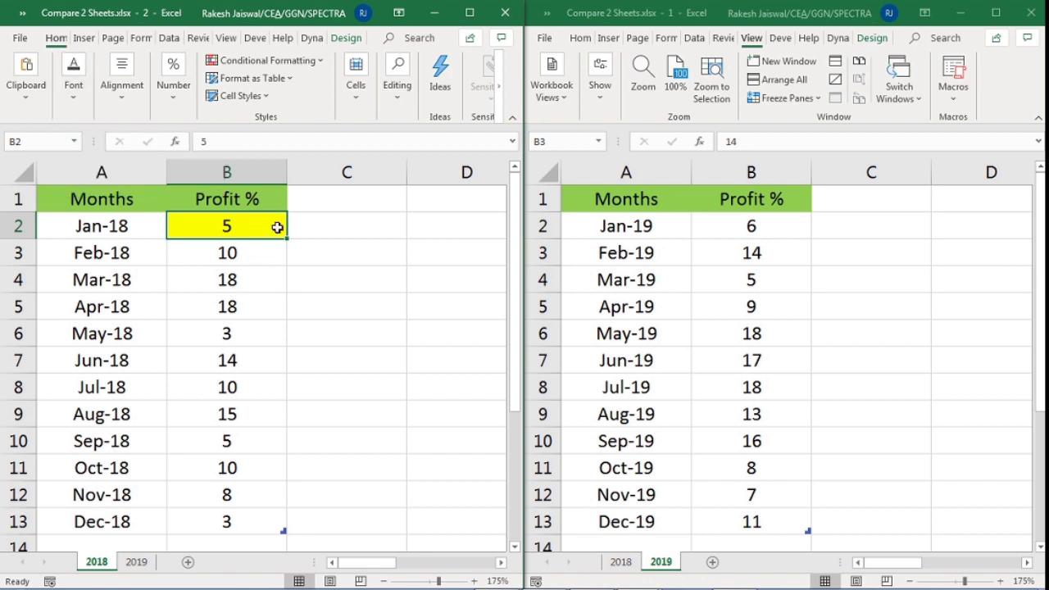
{"action": "left_click", "coordinate": [250, 277]}
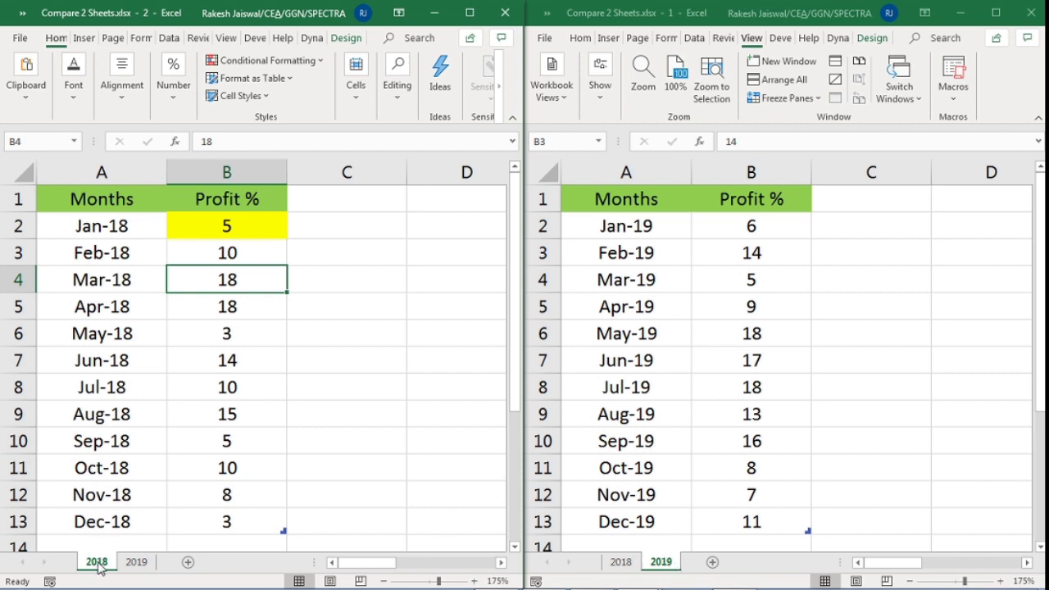
Switch the second window to the 2018 sheet so its yellow Jan-18 cell shows there.
{"action": "left_click", "coordinate": [144, 326]}
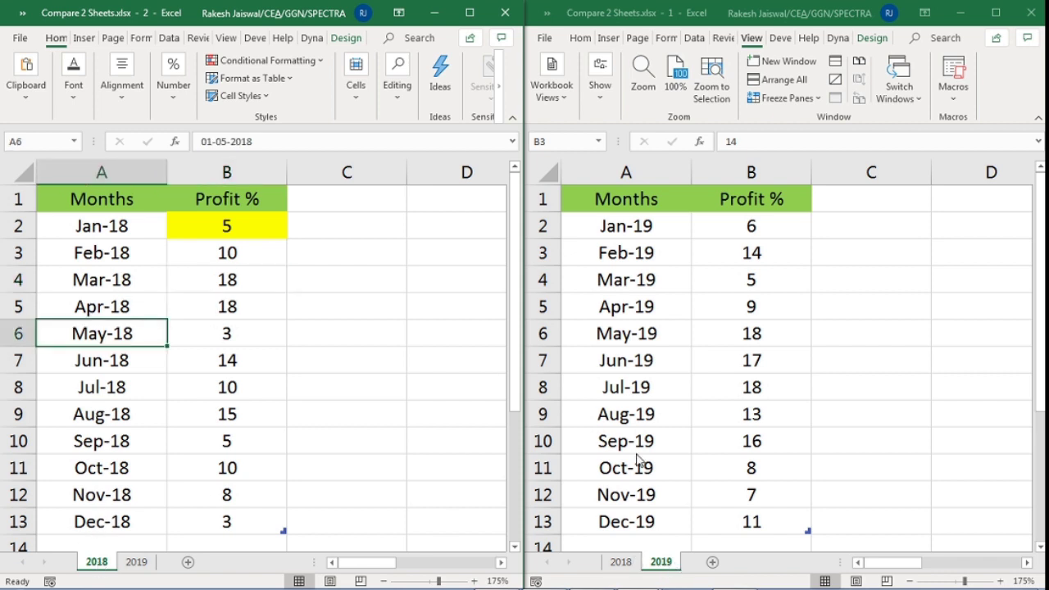
{"action": "left_click", "coordinate": [623, 564]}
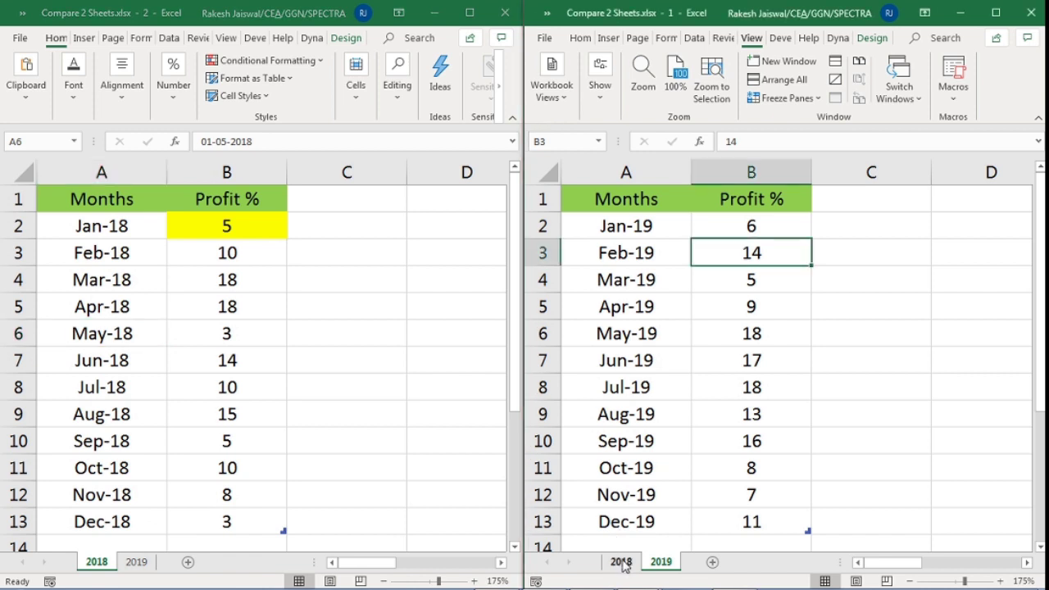
{"action": "left_click", "coordinate": [622, 563]}
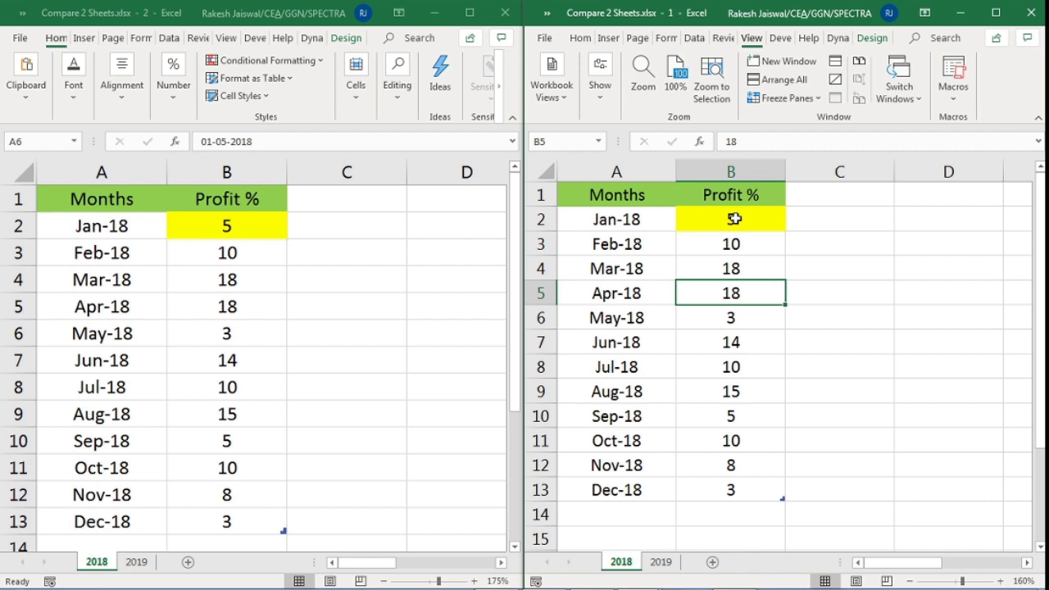
{"action": "left_click", "coordinate": [734, 219]}
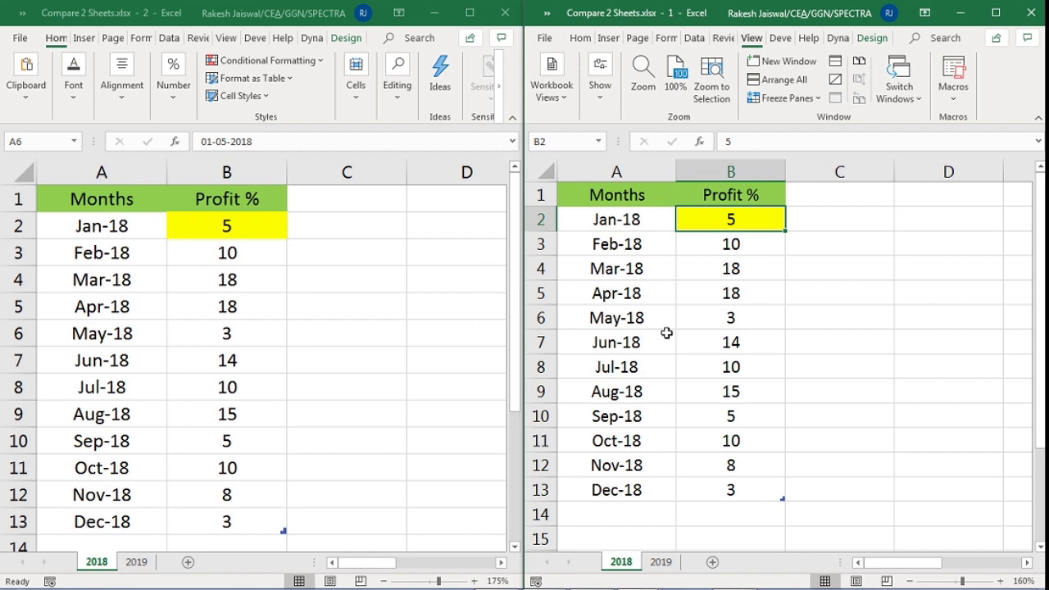
Open Arrange All from the View tab and cancel without rearranging the windows.
{"action": "left_click", "coordinate": [223, 39]}
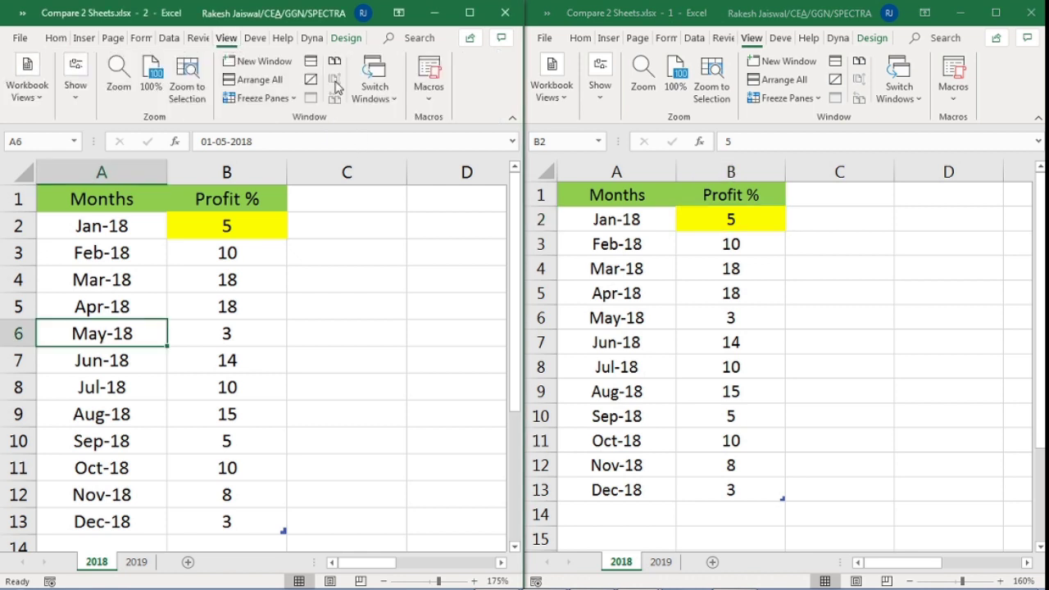
{"action": "left_click", "coordinate": [338, 247]}
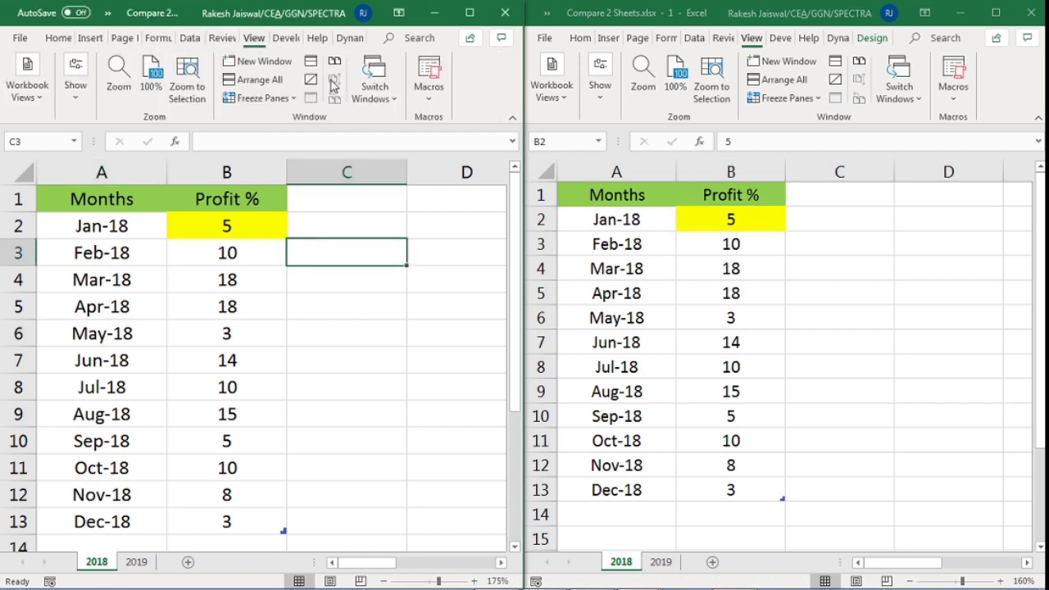
{"action": "left_click", "coordinate": [707, 246]}
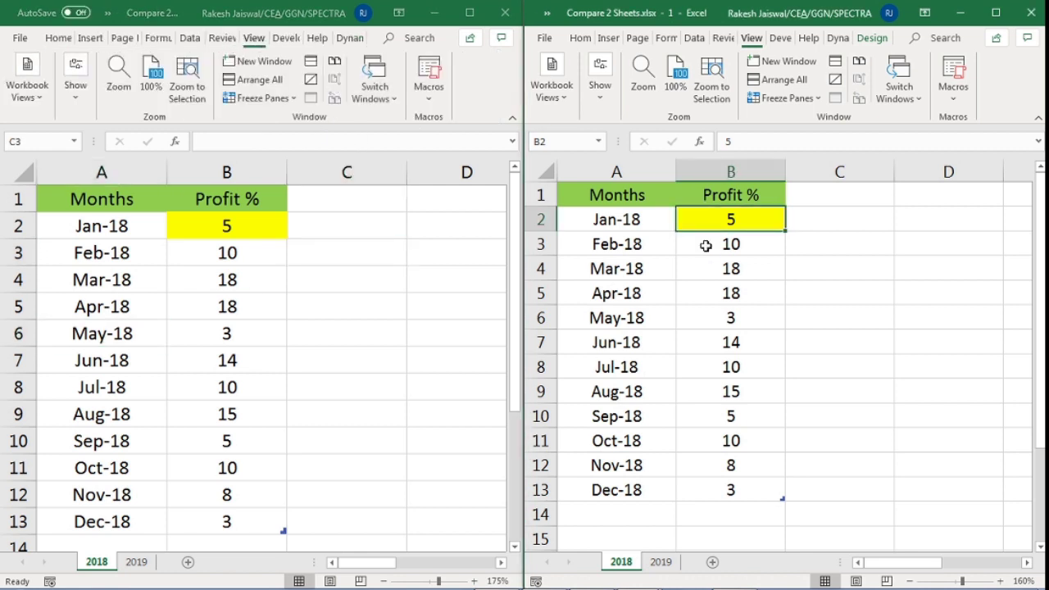
{"action": "left_click", "coordinate": [334, 92]}
{"action": "left_click", "coordinate": [290, 223]}
{"action": "left_click", "coordinate": [259, 228]}
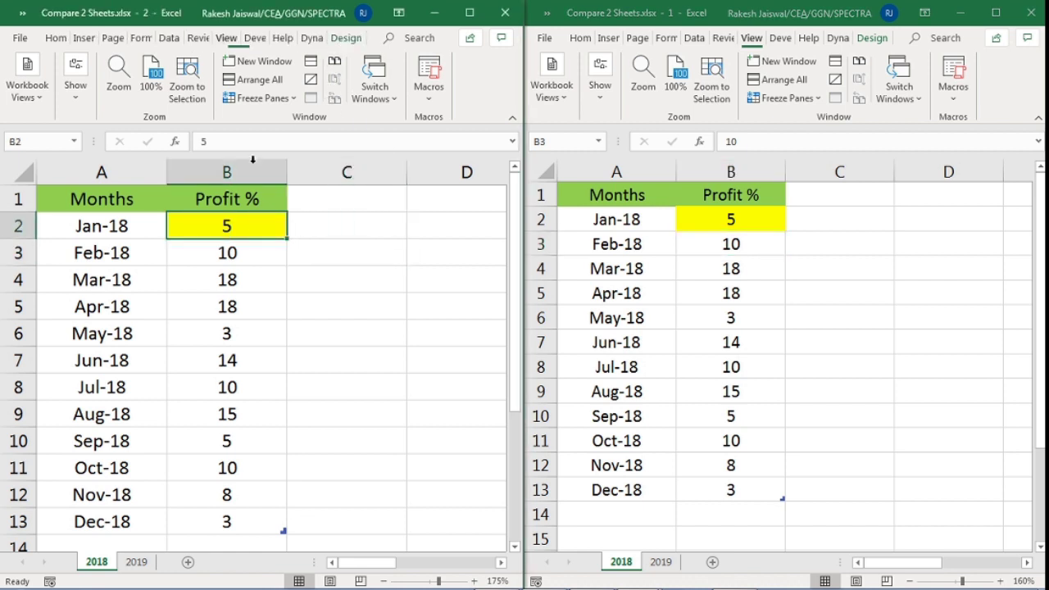
{"action": "left_click", "coordinate": [252, 80]}
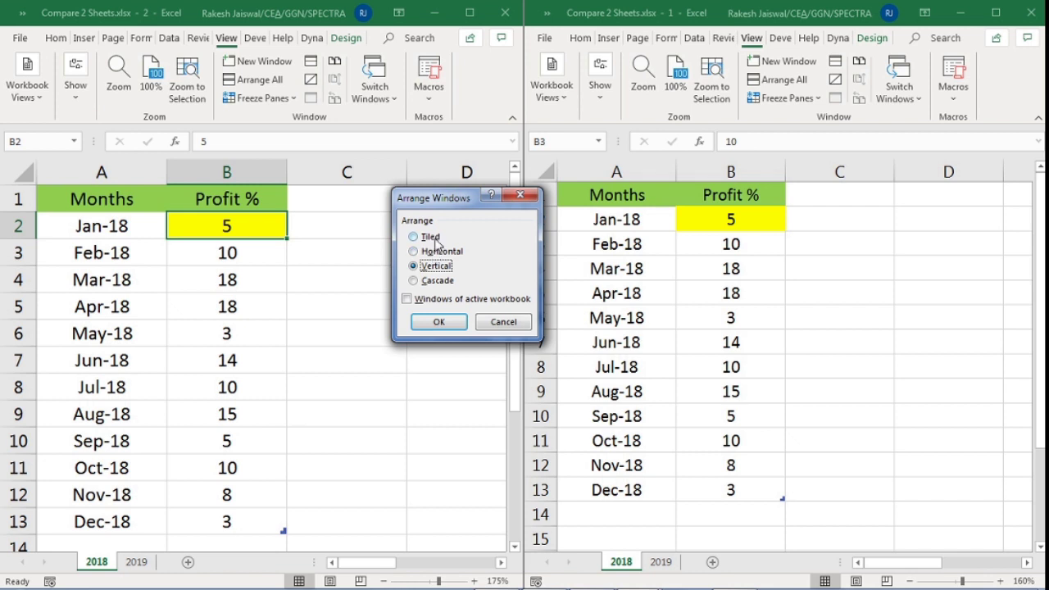
{"action": "left_click", "coordinate": [503, 322]}
Return the right window to the 2019 sheet and turn on View Side by Side.
{"action": "left_click", "coordinate": [293, 283]}
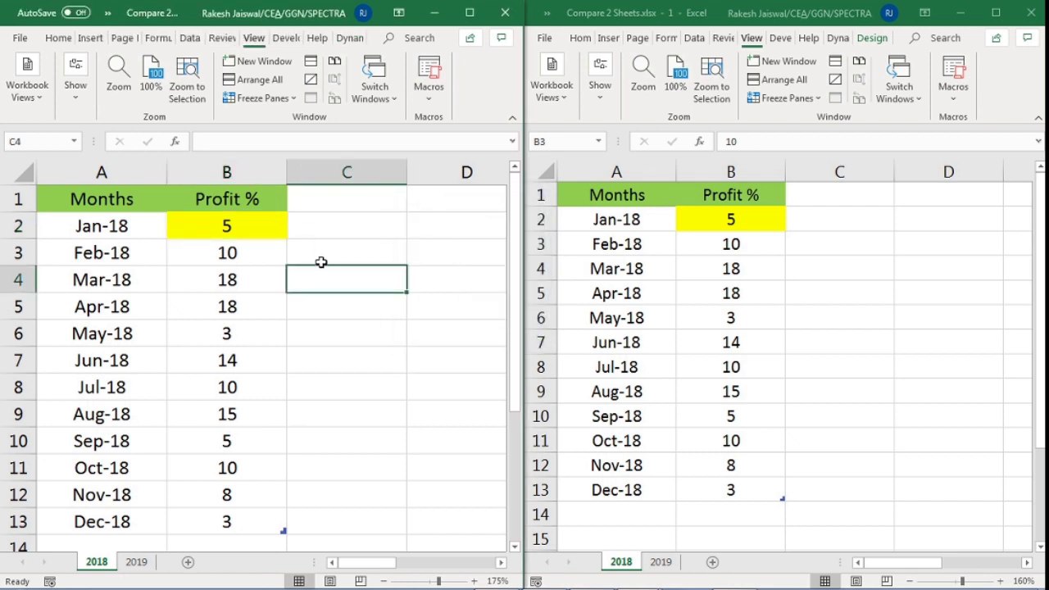
{"action": "scroll", "coordinate": [321, 262], "scroll_direction": "down", "scroll_amount": 1}
{"action": "scroll", "coordinate": [321, 262], "scroll_direction": "down", "scroll_amount": 1}
{"action": "scroll", "coordinate": [321, 262], "scroll_direction": "up", "scroll_amount": 2}
{"action": "scroll", "coordinate": [320, 262], "scroll_direction": "down", "scroll_amount": 1}
{"action": "scroll", "coordinate": [320, 262], "scroll_direction": "down", "scroll_amount": 1}
{"action": "scroll", "coordinate": [320, 262], "scroll_direction": "up", "scroll_amount": 2}
{"action": "left_click", "coordinate": [678, 356]}
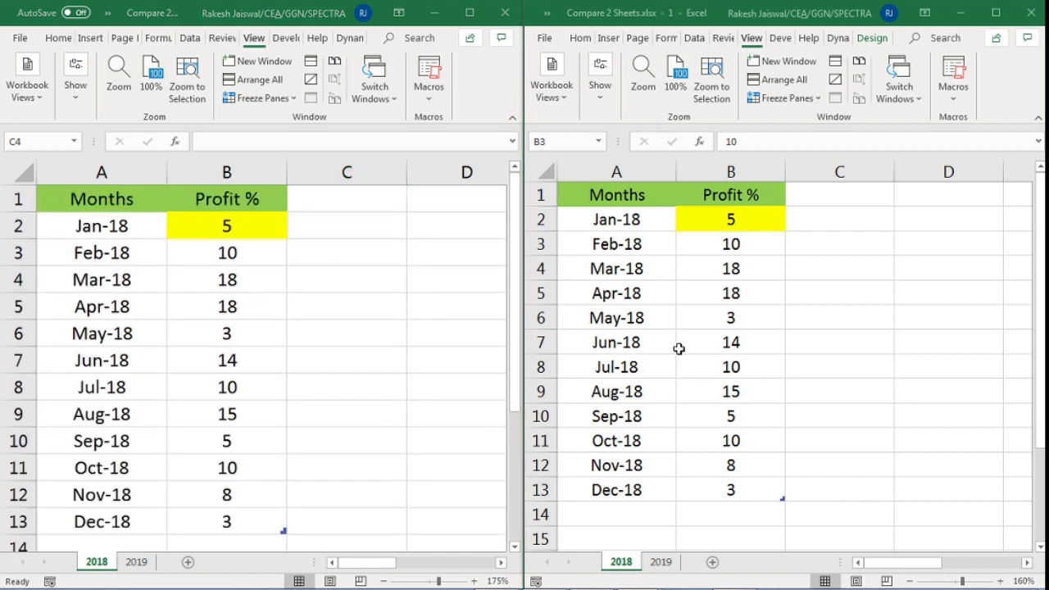
{"action": "left_click", "coordinate": [662, 562]}
{"action": "left_click", "coordinate": [660, 235]}
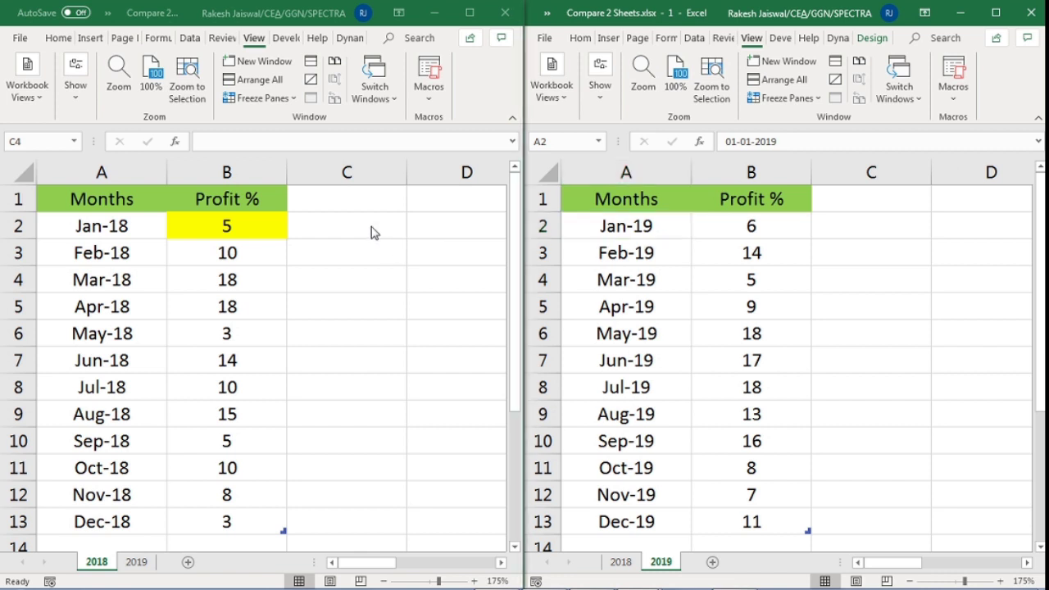
{"action": "left_click", "coordinate": [340, 113]}
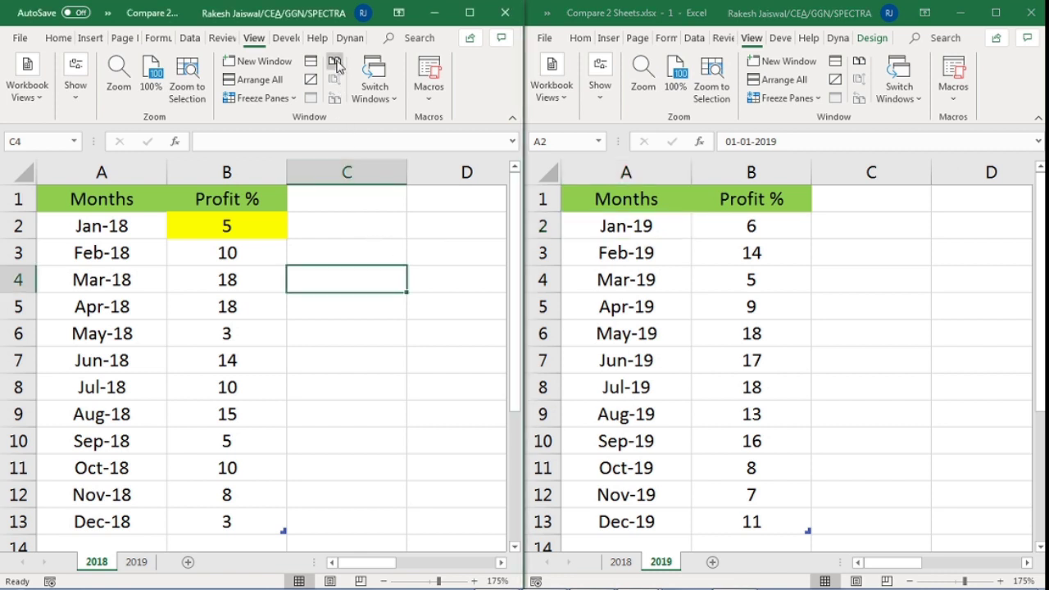
{"action": "left_click", "coordinate": [335, 62]}
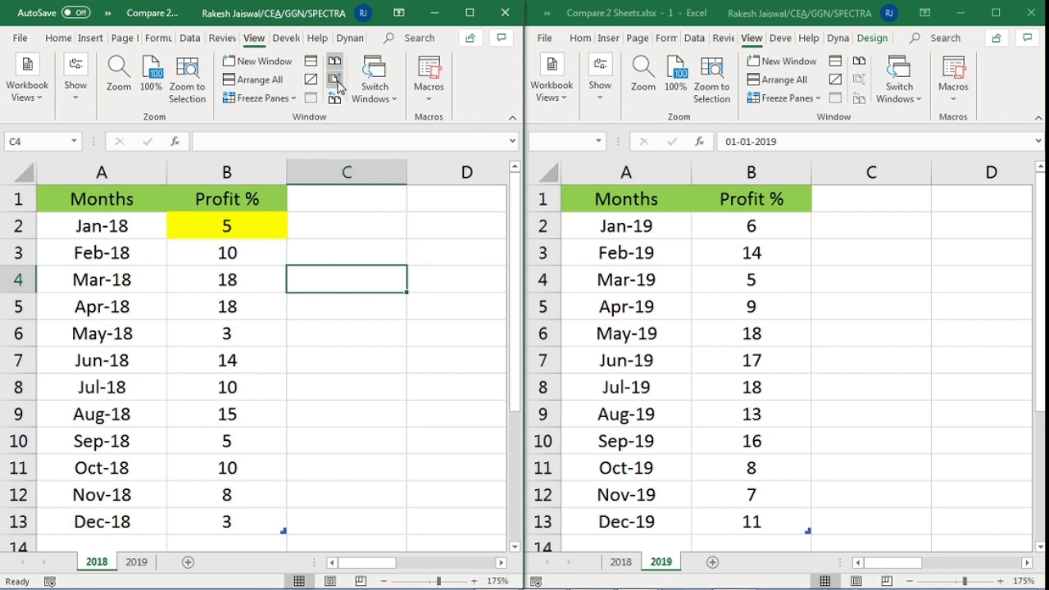
Turn on Synchronous Scrolling so the 2018 and 2019 windows scroll together.
{"action": "scroll", "coordinate": [372, 299], "scroll_direction": "down", "scroll_amount": 2}
{"action": "scroll", "coordinate": [372, 297], "scroll_direction": "up", "scroll_amount": 2}
{"action": "left_click", "coordinate": [332, 82]}
{"action": "scroll", "coordinate": [339, 262], "scroll_direction": "down", "scroll_amount": 2}
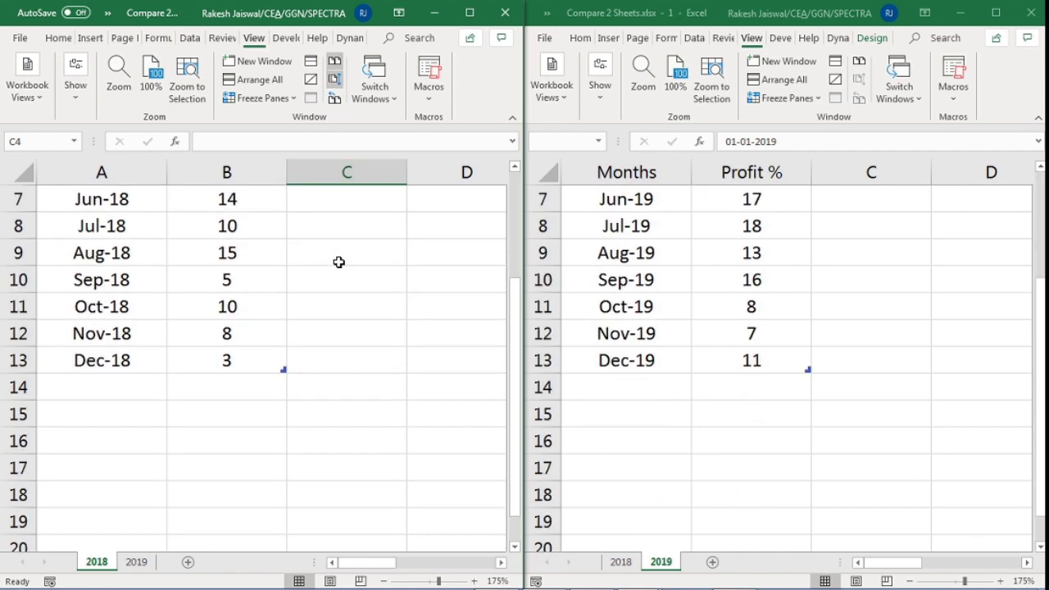
{"action": "scroll", "coordinate": [338, 261], "scroll_direction": "down", "scroll_amount": 2}
{"action": "scroll", "coordinate": [338, 261], "scroll_direction": "up", "scroll_amount": 2}
{"action": "scroll", "coordinate": [339, 261], "scroll_direction": "up", "scroll_amount": 2}
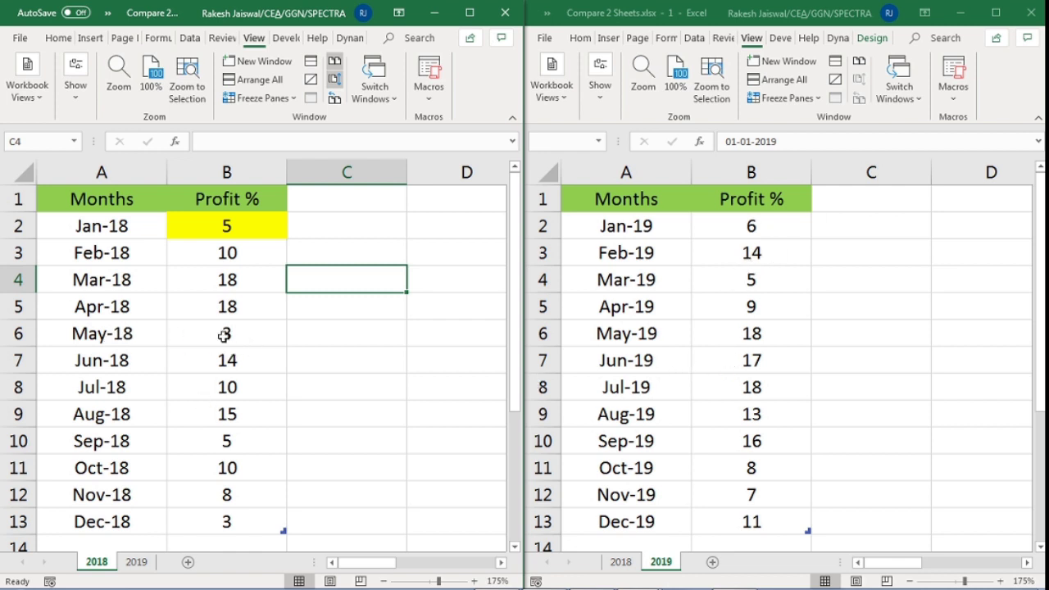
Undo a yellow fill accidentally applied to empty cell C4.
{"action": "left_click", "coordinate": [750, 342]}
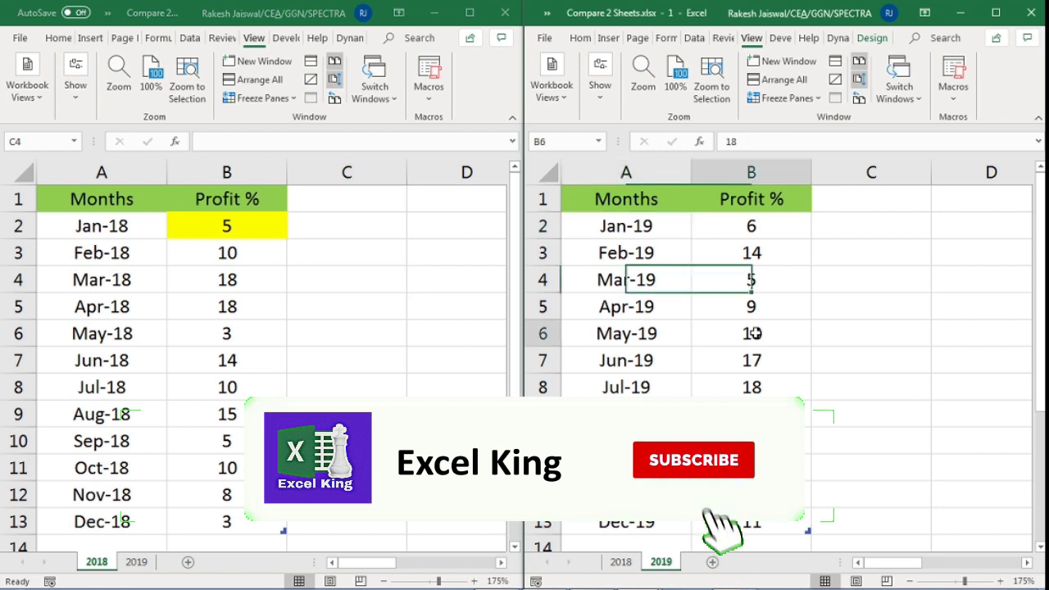
{"action": "left_click", "coordinate": [59, 39]}
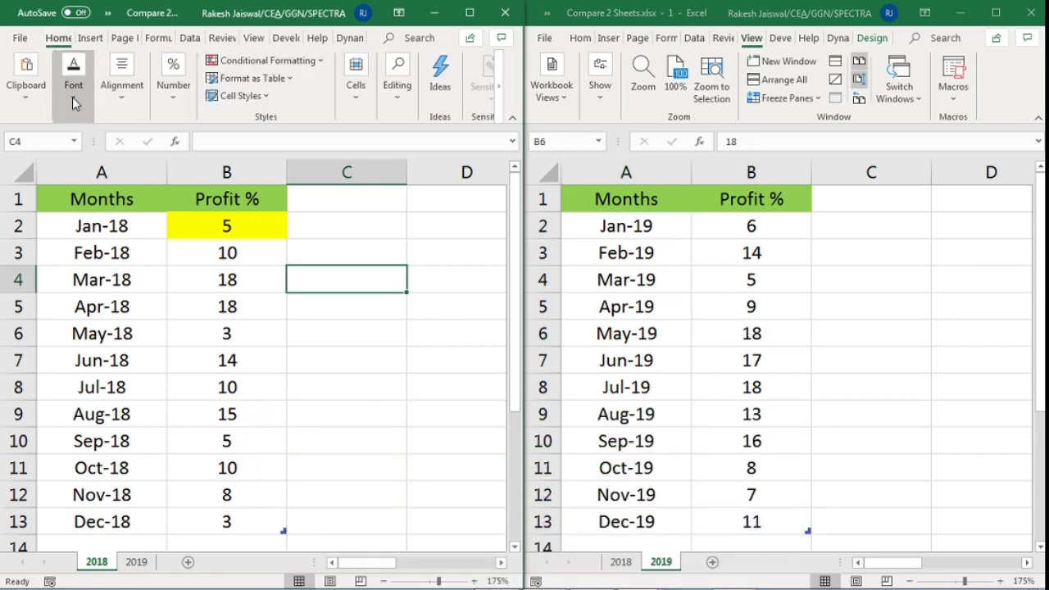
{"action": "left_click", "coordinate": [73, 95]}
{"action": "left_click", "coordinate": [171, 164]}
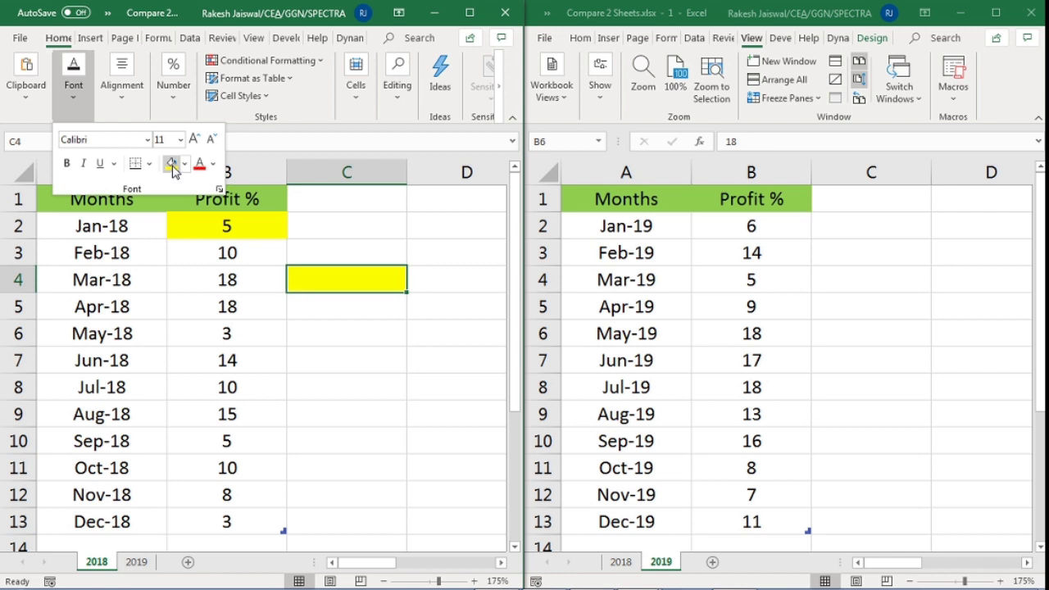
{"action": "left_click", "coordinate": [364, 283]}
{"action": "key", "text": "ctrl+z"}
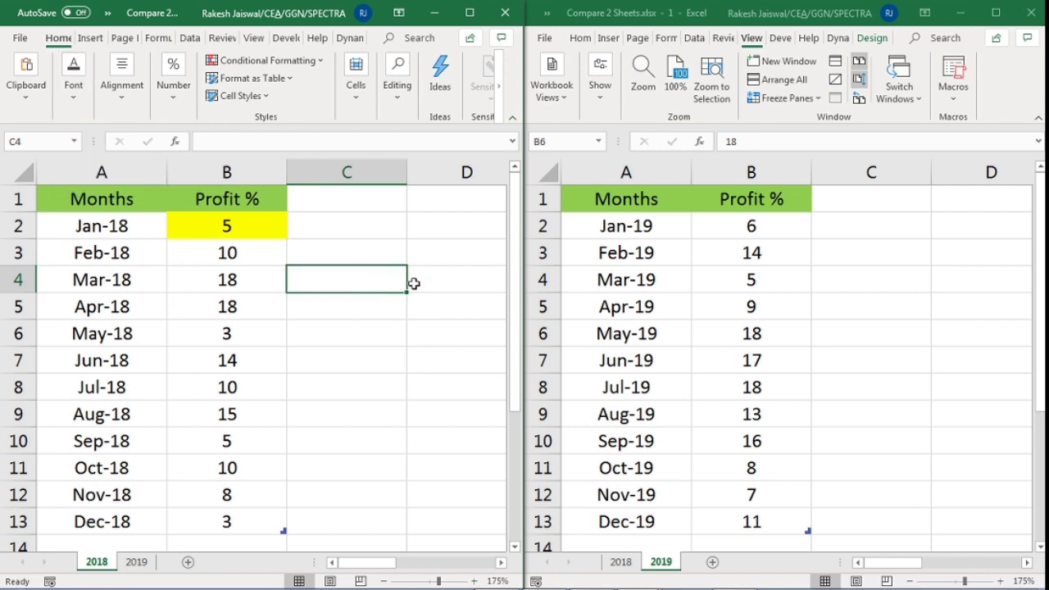
Fill the 2019 sheet's May-19 Profit % value 18 with yellow.
{"action": "left_click", "coordinate": [756, 339]}
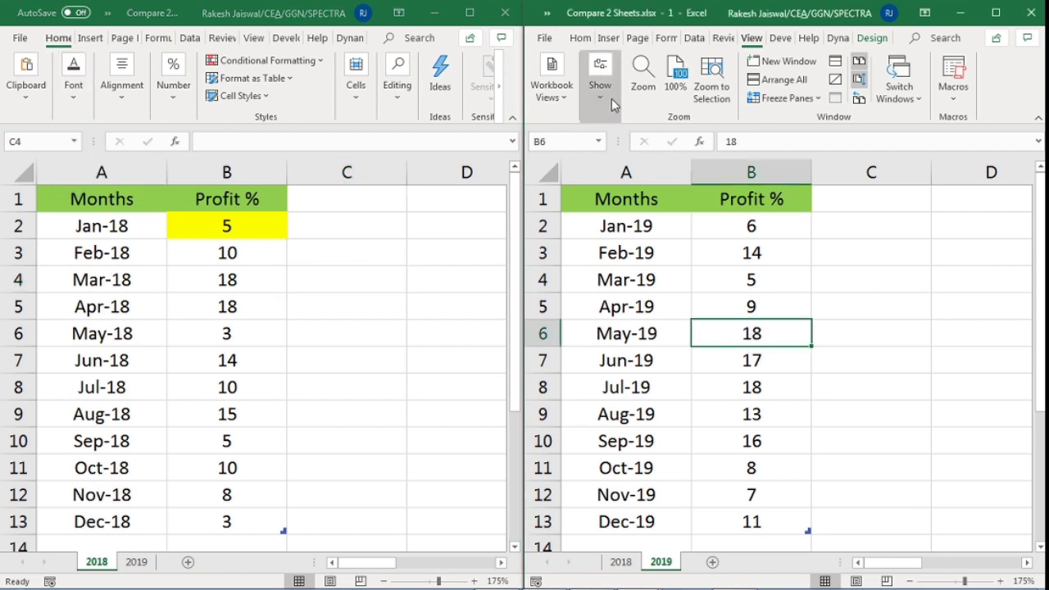
{"action": "left_click", "coordinate": [580, 38]}
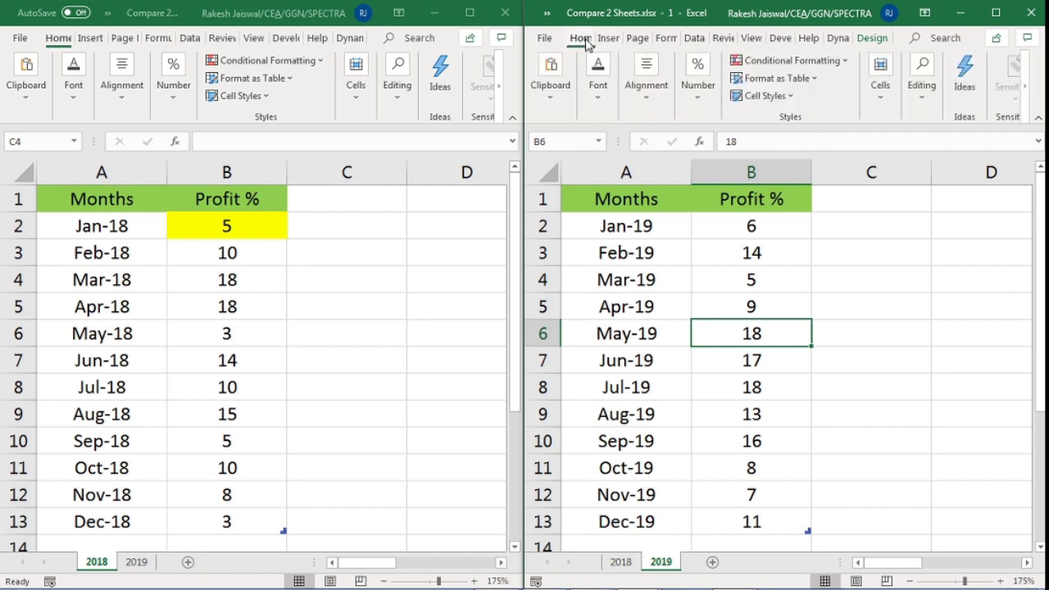
{"action": "left_click", "coordinate": [598, 85]}
{"action": "left_click", "coordinate": [696, 163]}
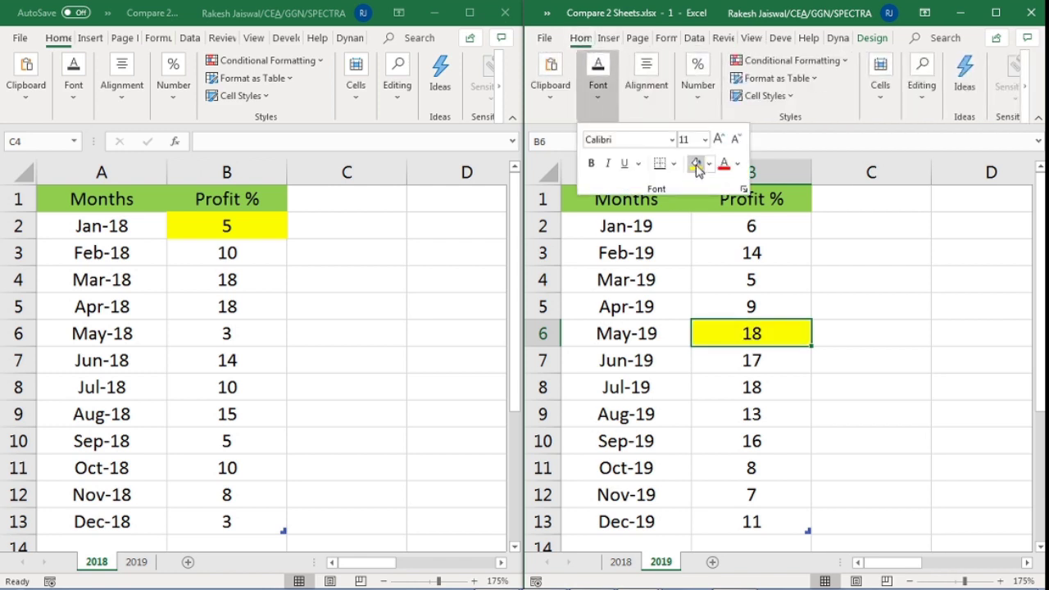
{"action": "left_click", "coordinate": [749, 392]}
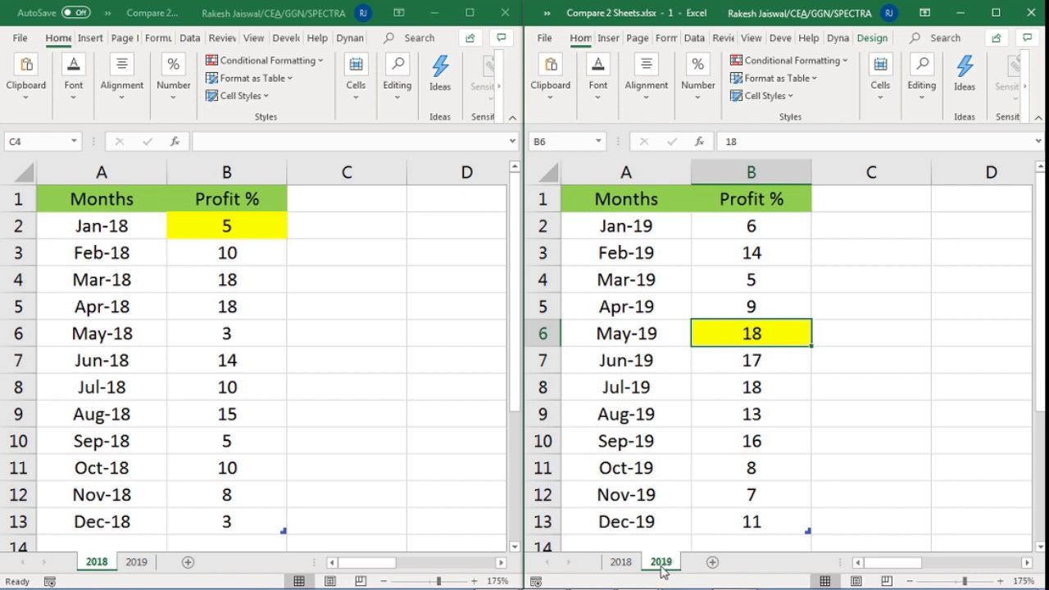
{"action": "left_click", "coordinate": [752, 360]}
{"action": "left_click", "coordinate": [755, 341]}
{"action": "left_click", "coordinate": [136, 569]}
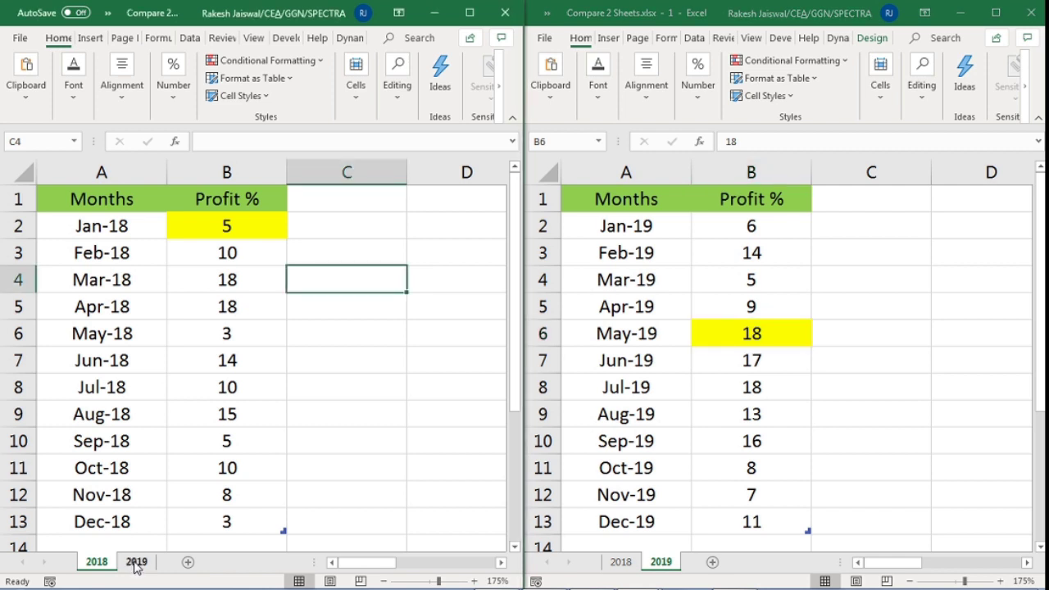
Check the 2019 sheet in the left window, return to 2018, and close the right window.
{"action": "left_click", "coordinate": [136, 562]}
{"action": "left_click", "coordinate": [215, 317]}
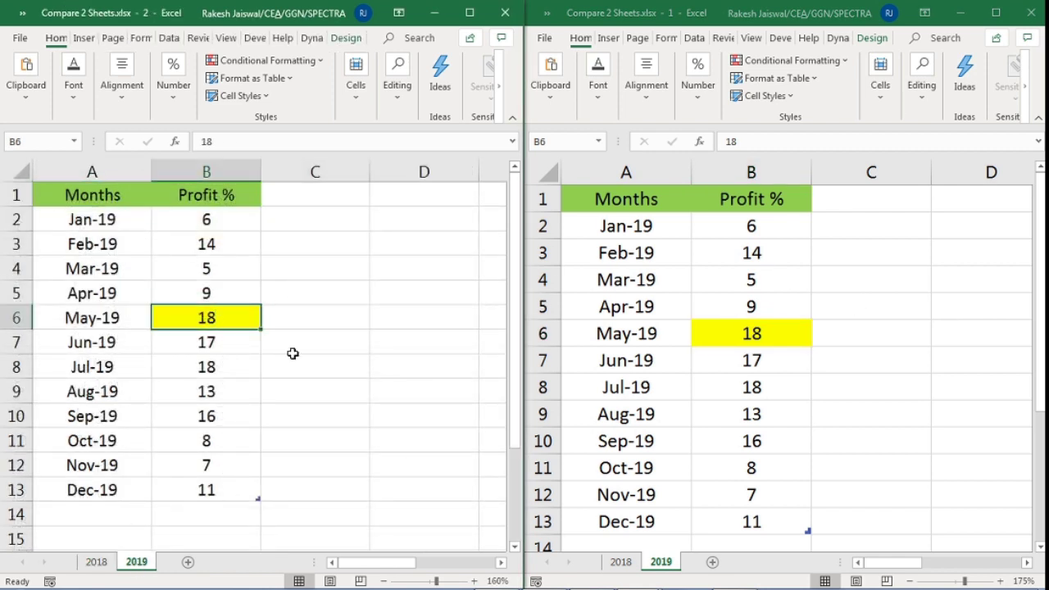
{"action": "left_click", "coordinate": [97, 562]}
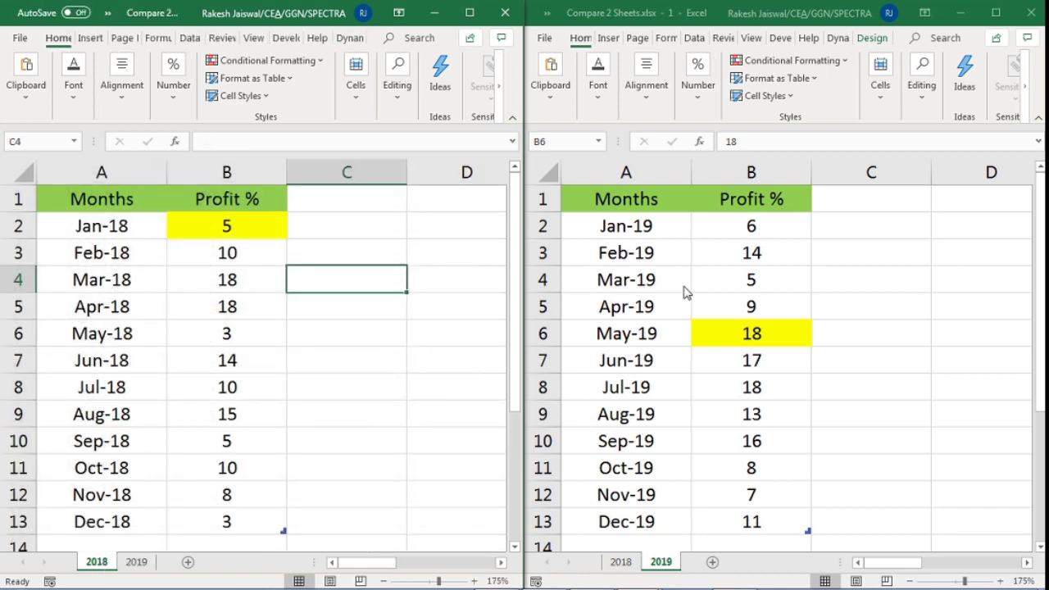
{"action": "left_click", "coordinate": [762, 253]}
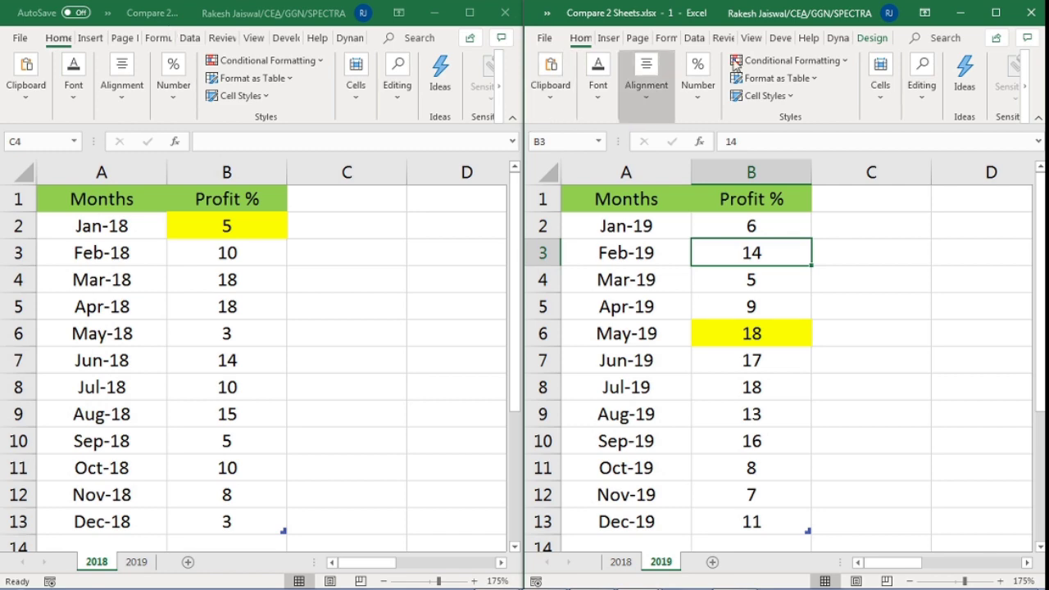
{"action": "left_click", "coordinate": [1029, 12]}
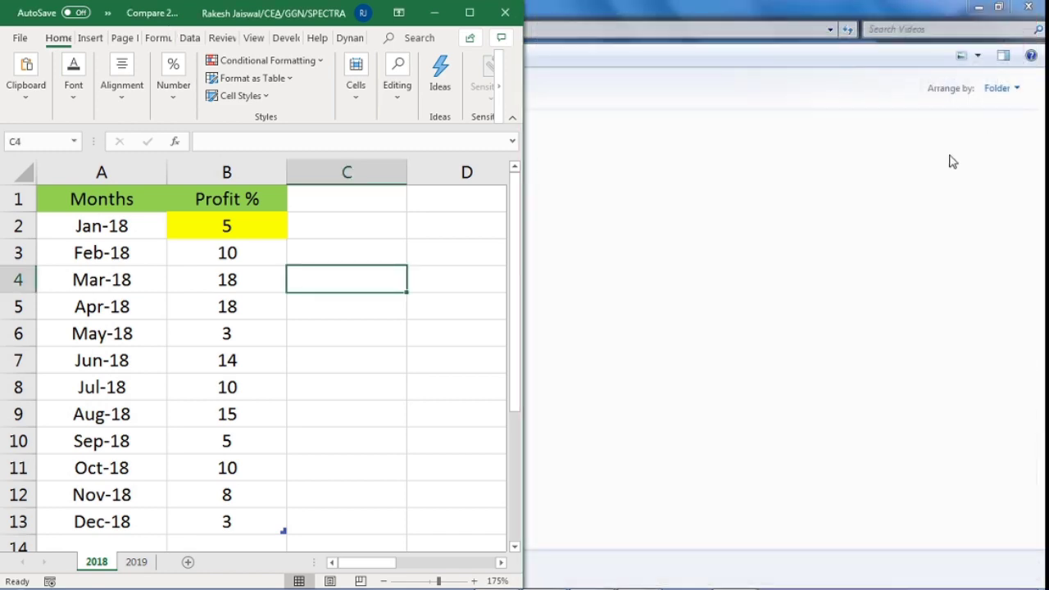
Maximize the remaining Excel window and review the 2018 Profit % values.
{"action": "left_click", "coordinate": [470, 12]}
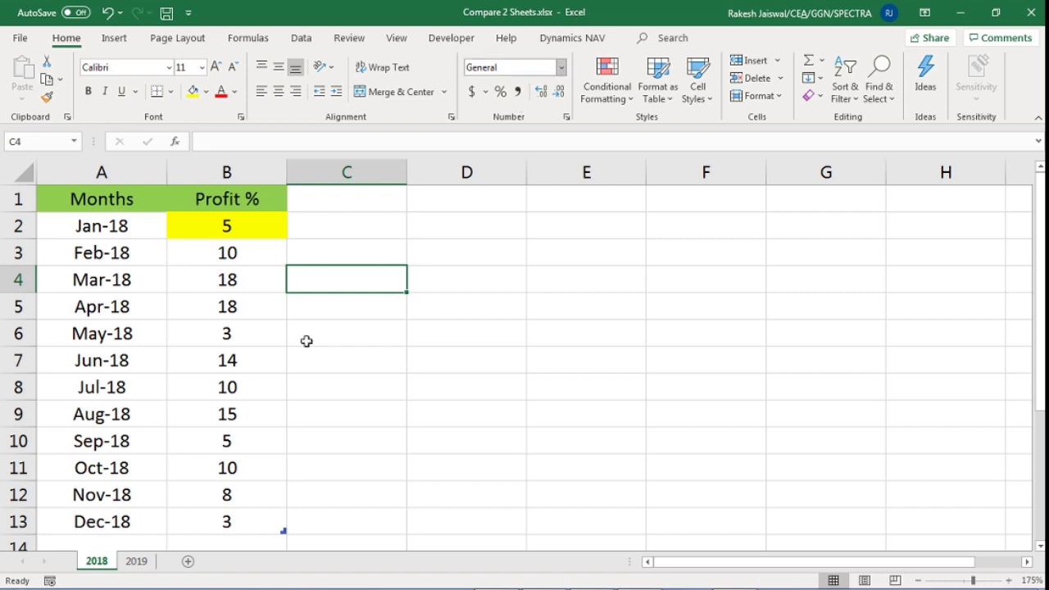
{"action": "left_click", "coordinate": [201, 282]}
{"action": "left_click", "coordinate": [227, 234]}
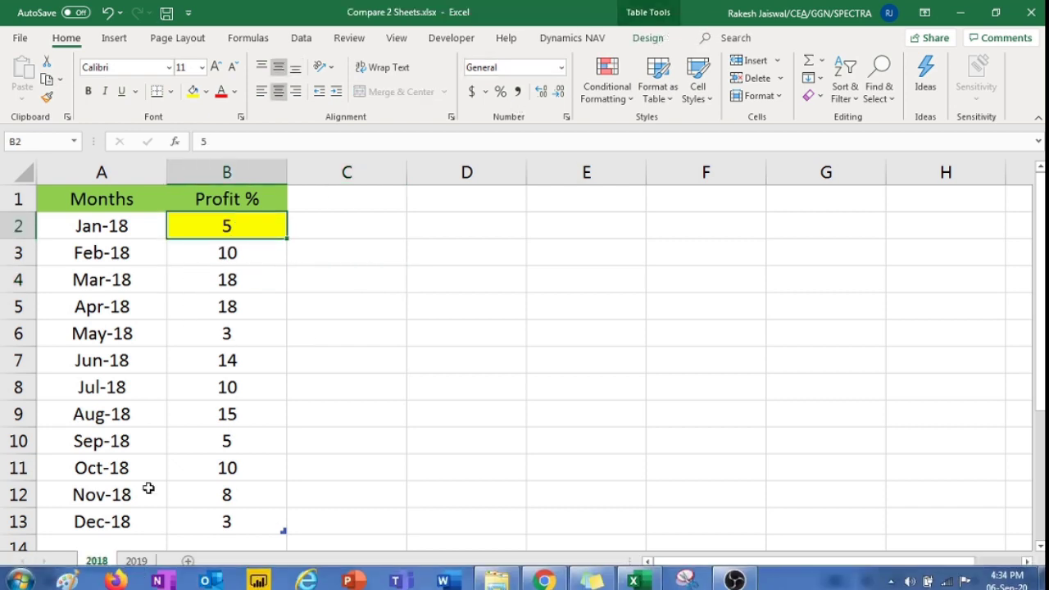
{"action": "left_click", "coordinate": [123, 442]}
Flip between the 2018 and 2019 sheets to compare the yellow Jan-18 and May-19 cells.
{"action": "left_click", "coordinate": [137, 562]}
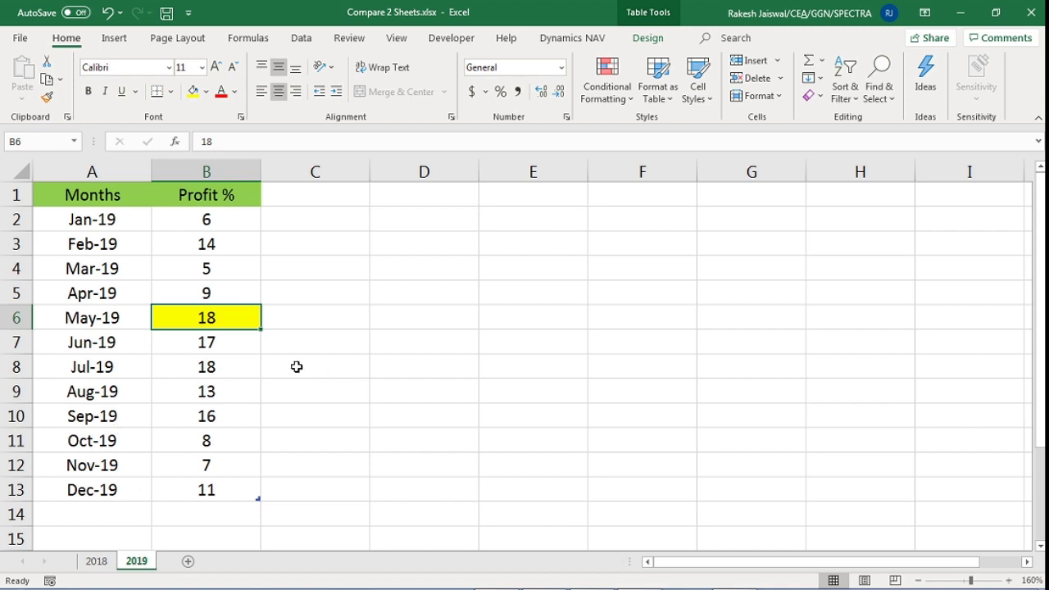
{"action": "left_click", "coordinate": [204, 276]}
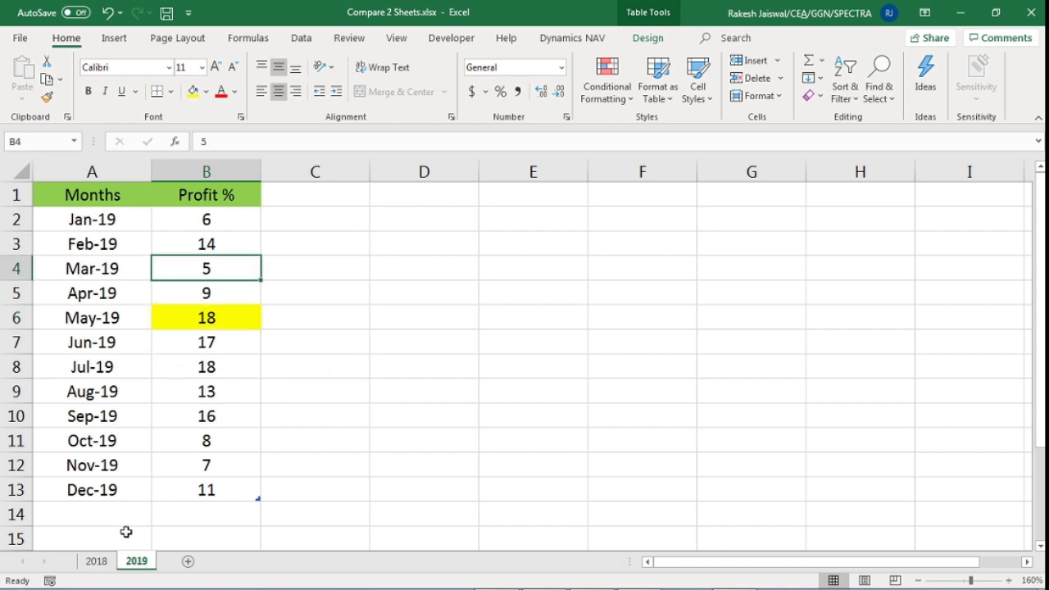
{"action": "left_click", "coordinate": [96, 564]}
{"action": "left_click", "coordinate": [247, 228]}
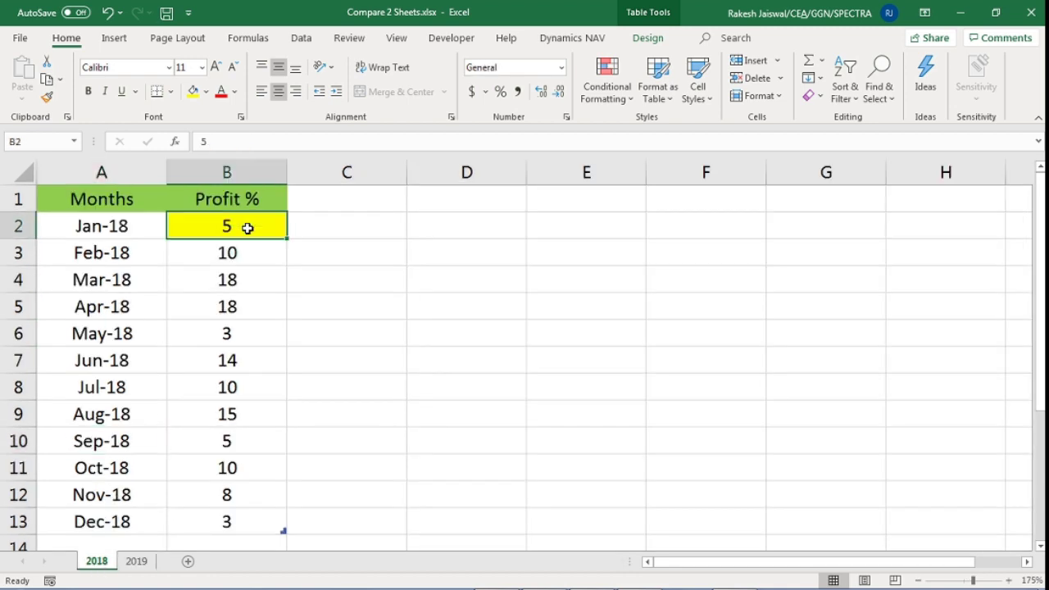
{"action": "left_click", "coordinate": [138, 561]}
{"action": "left_click", "coordinate": [199, 320]}
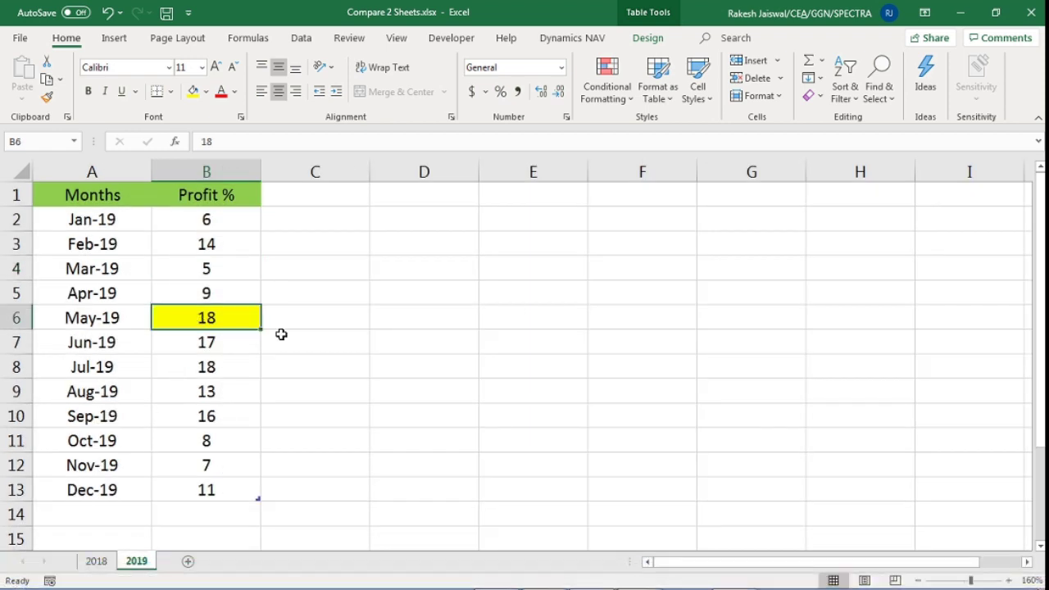
{"action": "left_click_drag", "start_coordinate": [82, 318], "coordinate": [246, 320]}
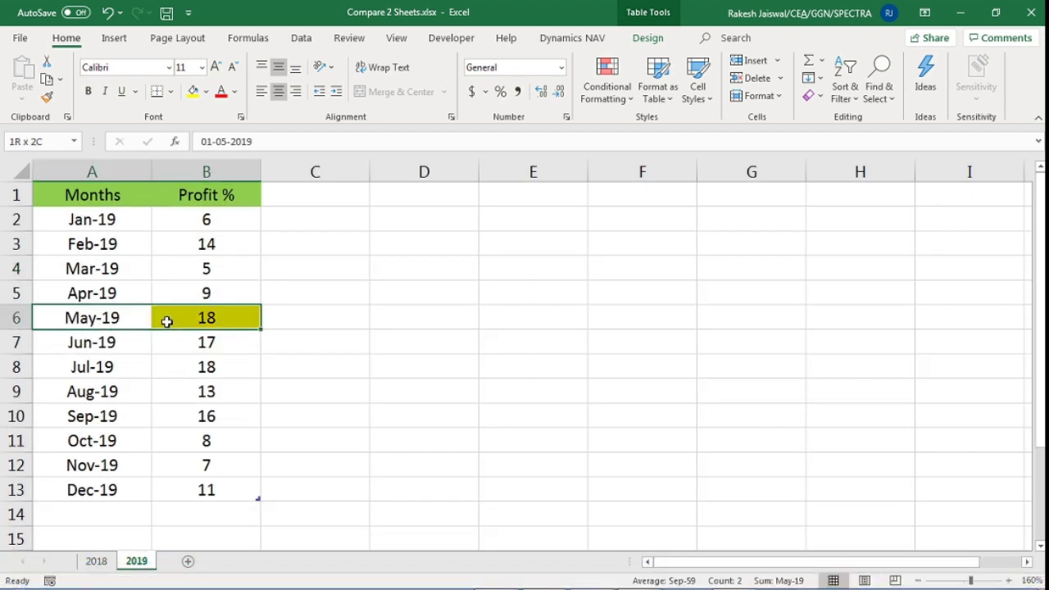
{"action": "left_click", "coordinate": [250, 323]}
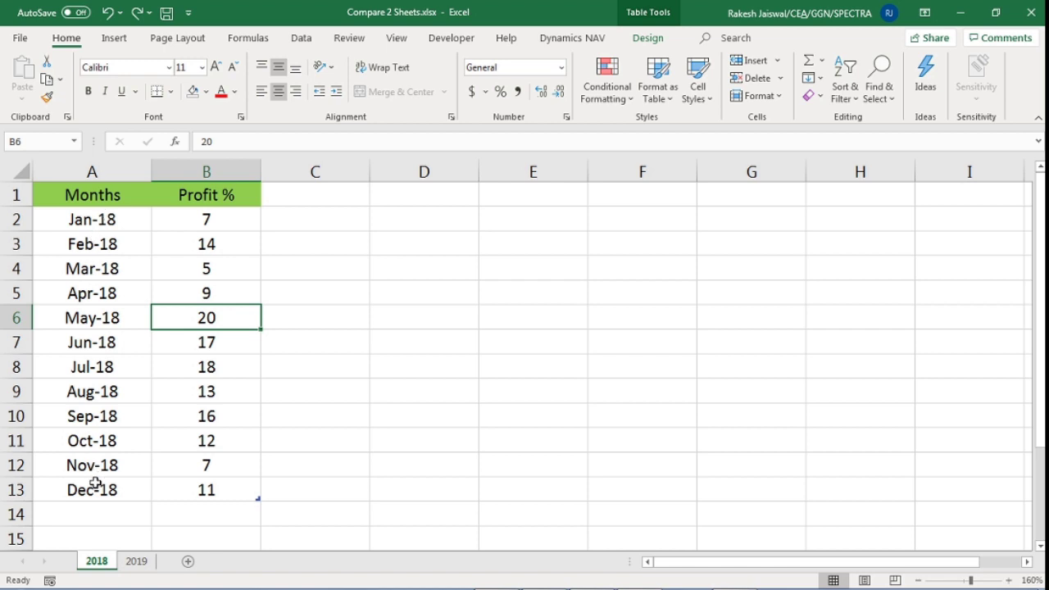
{"action": "left_click", "coordinate": [138, 562]}
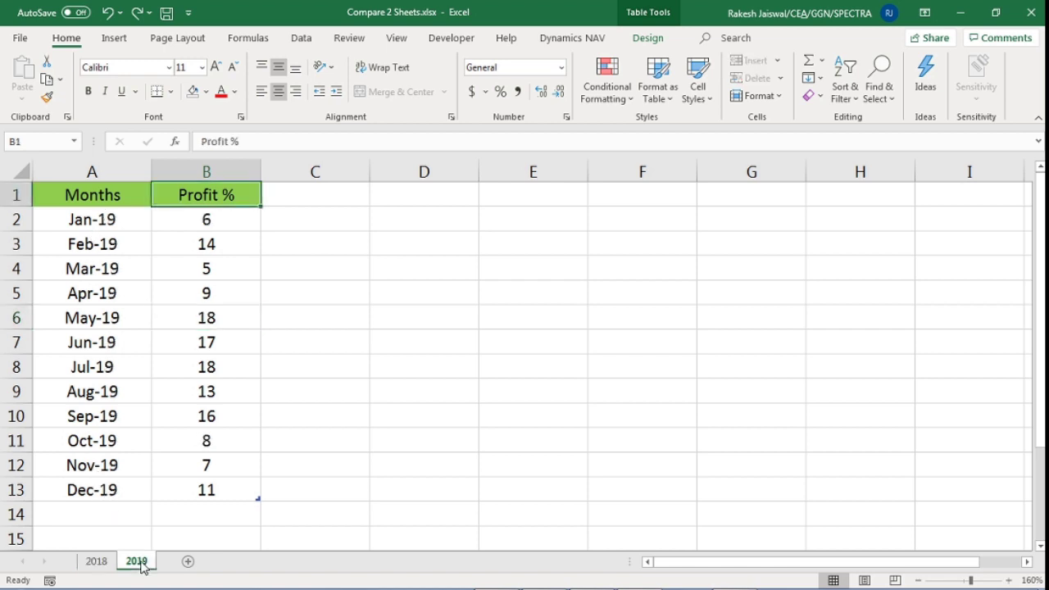
{"action": "left_click", "coordinate": [105, 223]}
{"action": "left_click", "coordinate": [119, 495]}
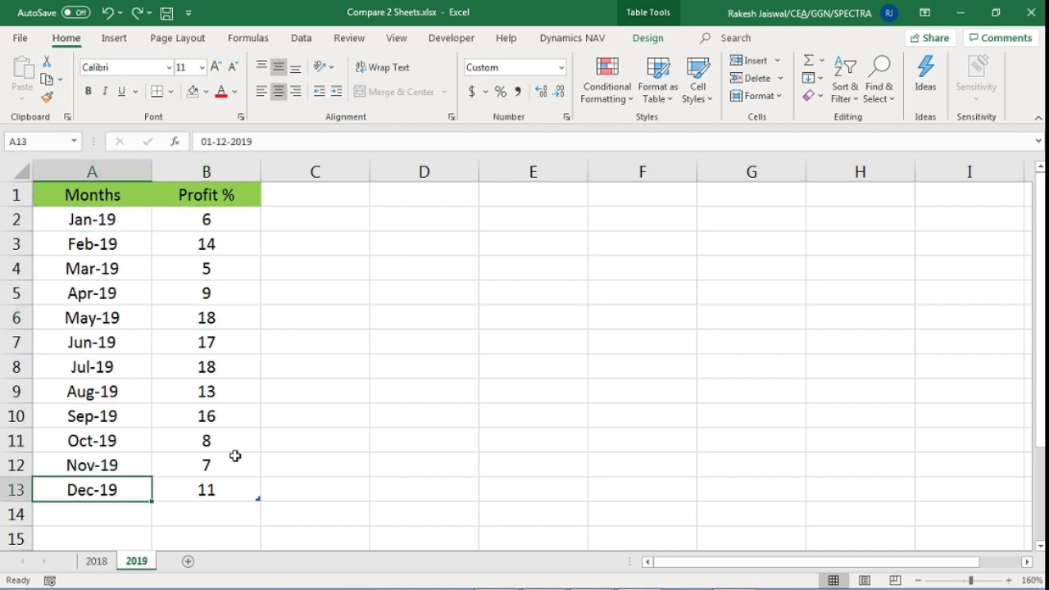
{"action": "left_click", "coordinate": [229, 246]}
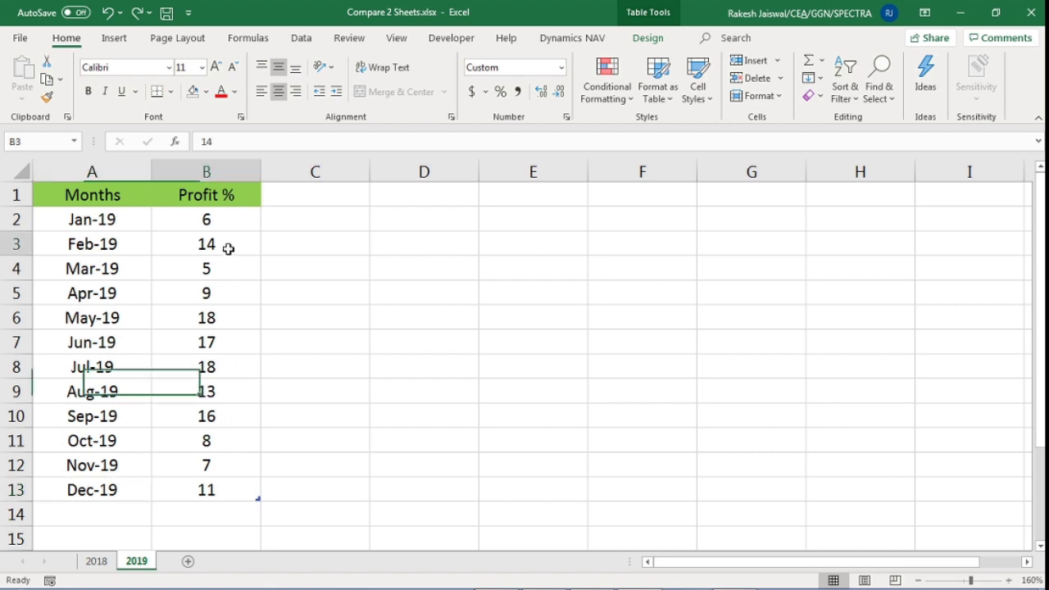
{"action": "left_click_drag", "start_coordinate": [227, 214], "coordinate": [230, 496]}
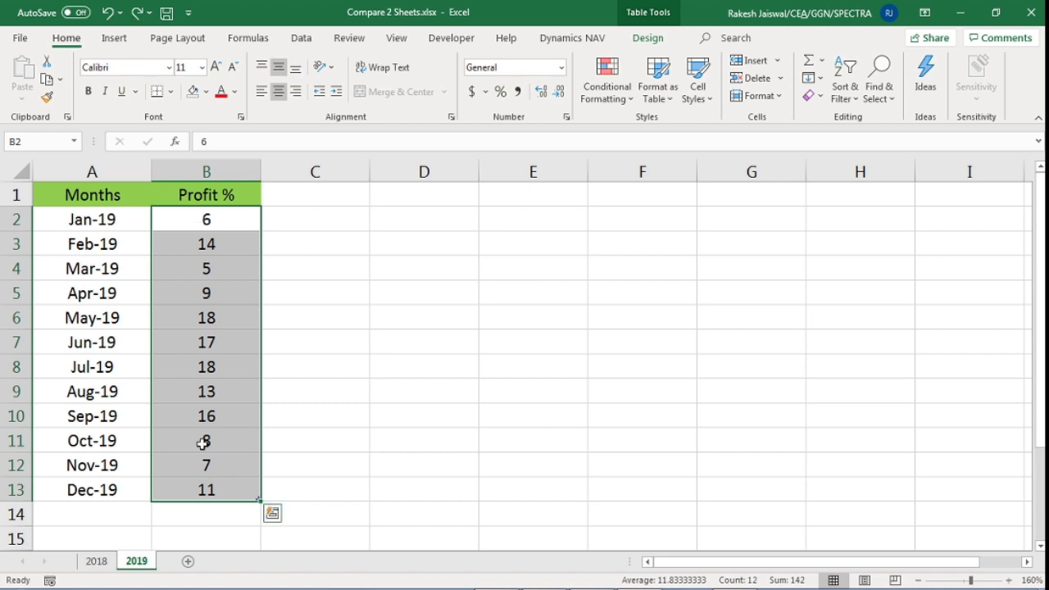
{"action": "left_click", "coordinate": [93, 561]}
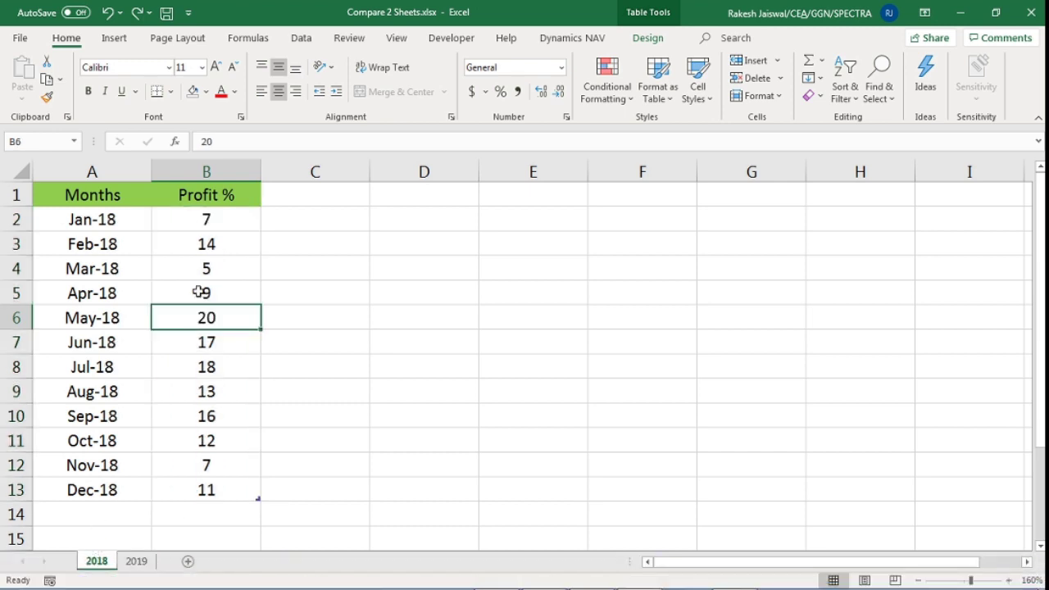
{"action": "left_click_drag", "start_coordinate": [204, 215], "coordinate": [206, 490]}
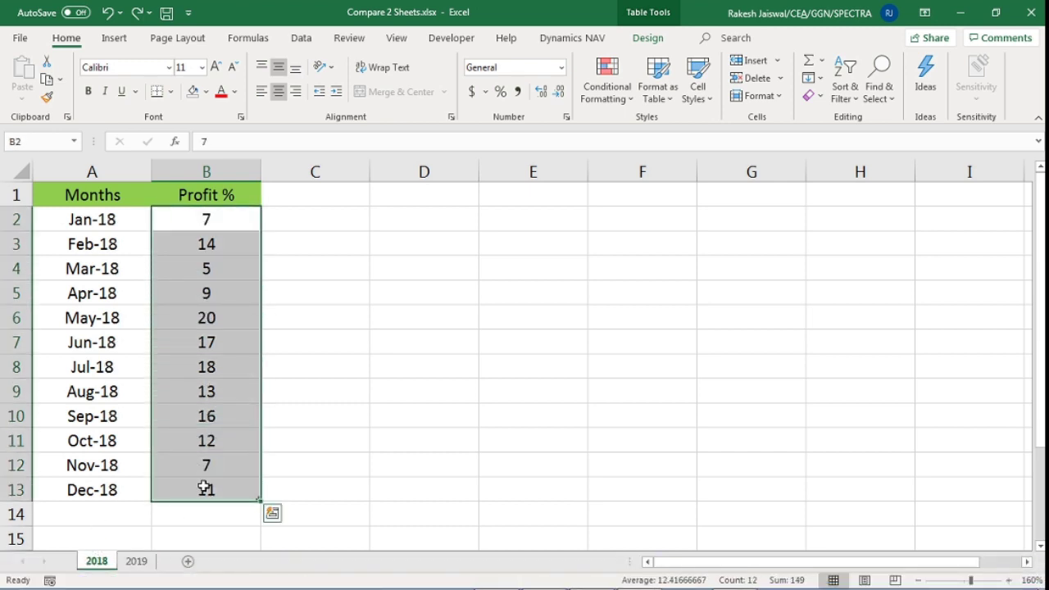
{"action": "left_click", "coordinate": [136, 561]}
{"action": "left_click", "coordinate": [230, 220]}
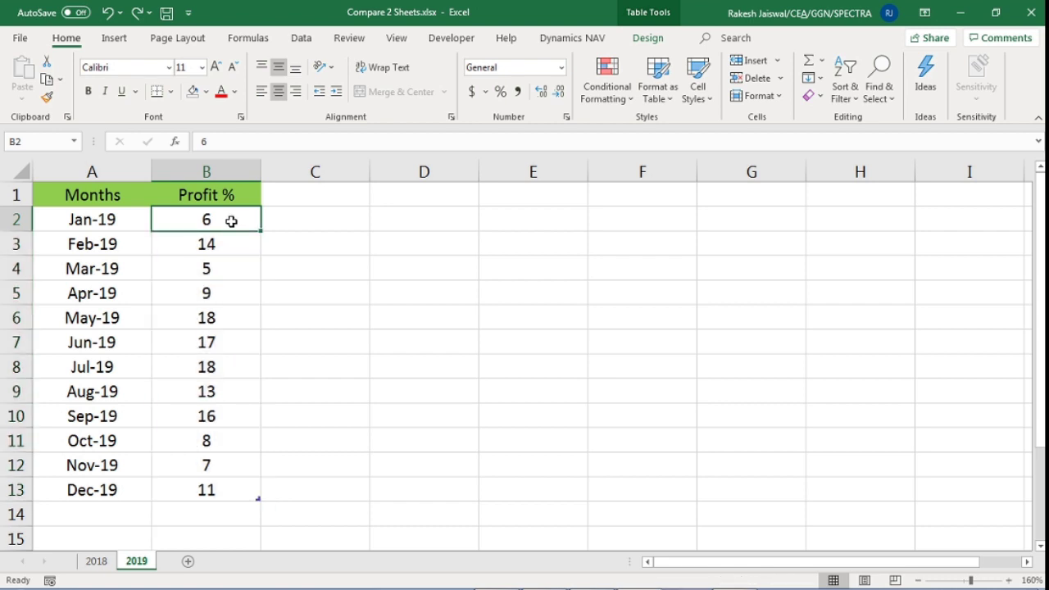
{"action": "left_click", "coordinate": [206, 243]}
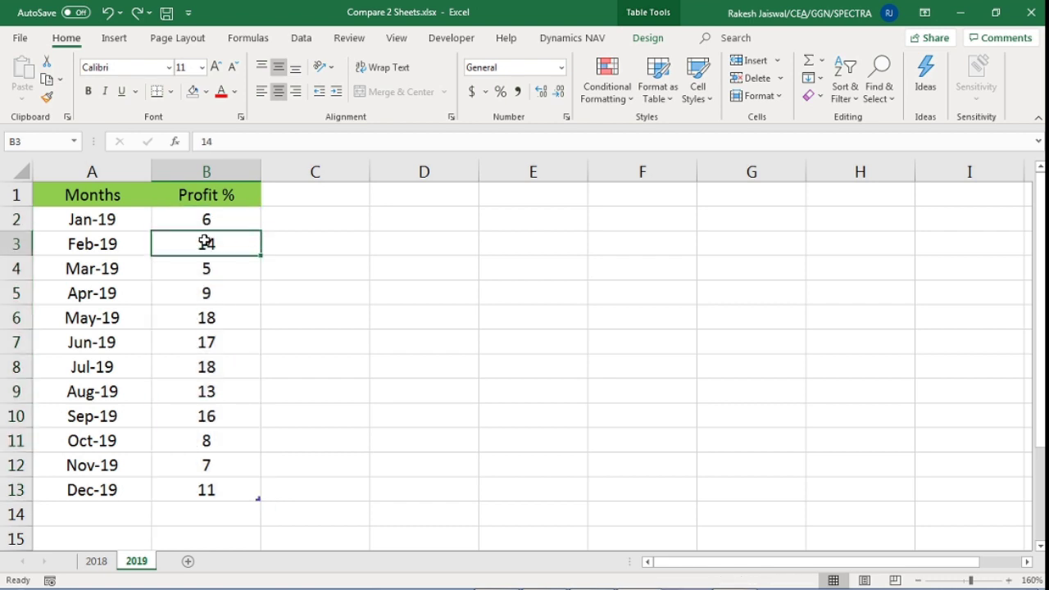
{"action": "left_click", "coordinate": [210, 297]}
{"action": "left_click", "coordinate": [211, 320]}
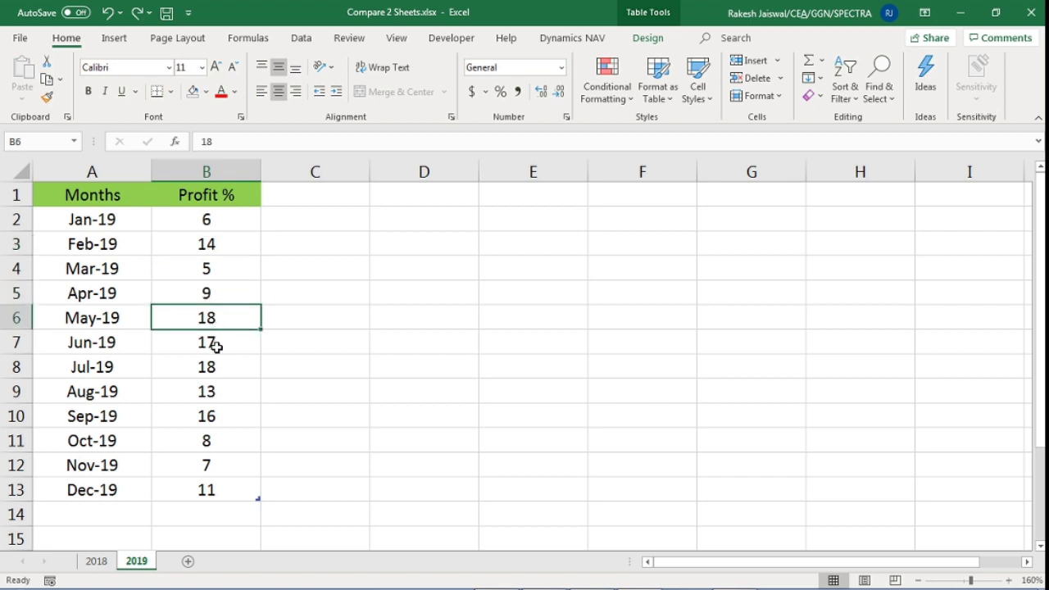
{"action": "left_click", "coordinate": [216, 345]}
{"action": "left_click", "coordinate": [217, 370]}
{"action": "left_click", "coordinate": [211, 415]}
{"action": "left_click", "coordinate": [221, 459]}
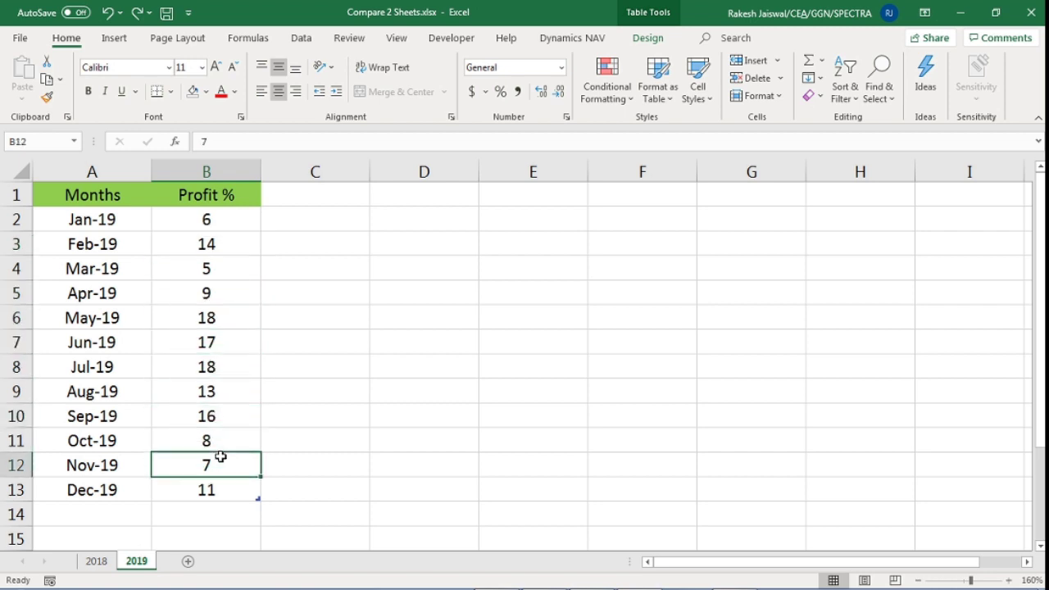
{"action": "left_click", "coordinate": [218, 489]}
{"action": "left_click", "coordinate": [221, 447]}
{"action": "left_click", "coordinate": [222, 413]}
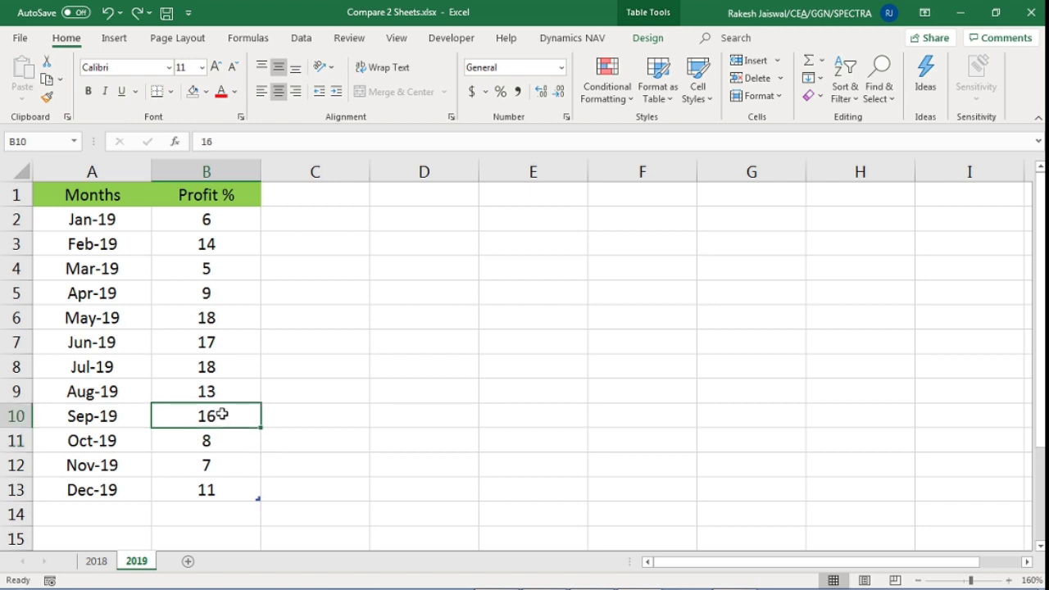
{"action": "left_click", "coordinate": [218, 386]}
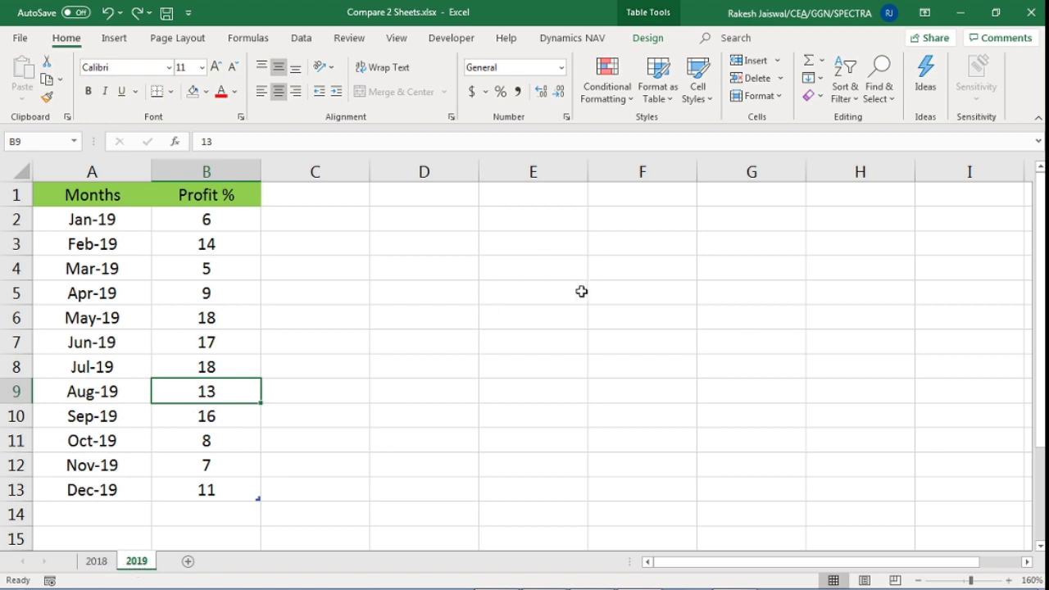
{"action": "left_click", "coordinate": [227, 212]}
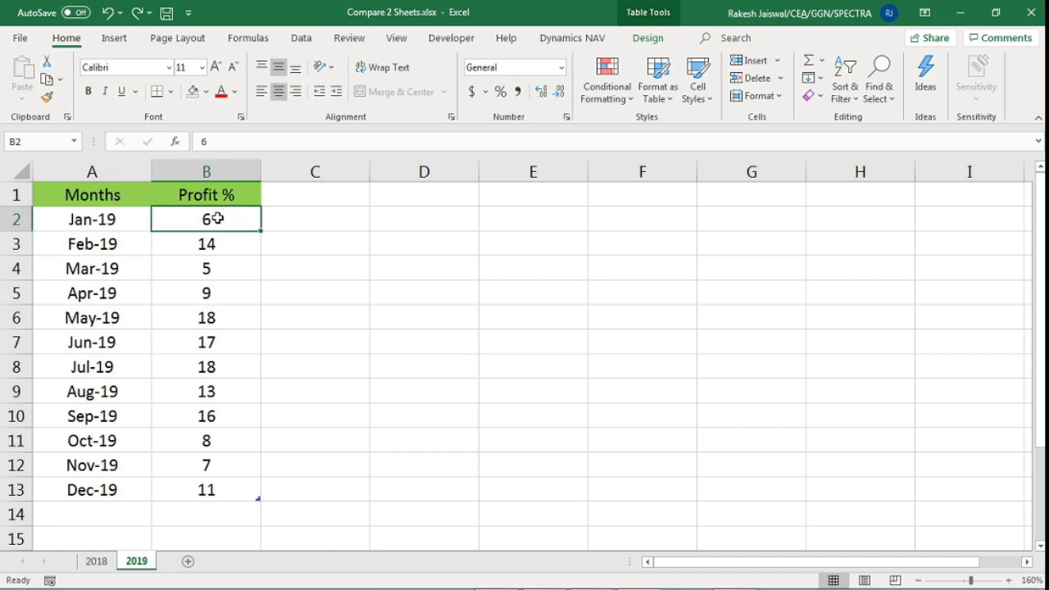
Select the 2019 Profit % values and look over the 2019 month labels.
{"action": "left_click_drag", "start_coordinate": [211, 219], "coordinate": [211, 490]}
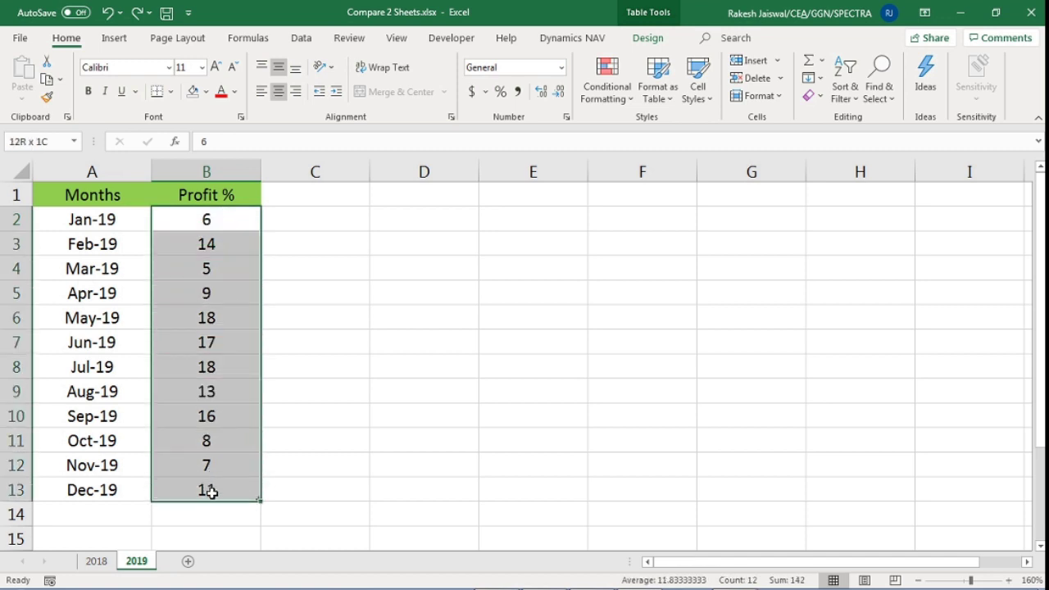
{"action": "left_click", "coordinate": [106, 227]}
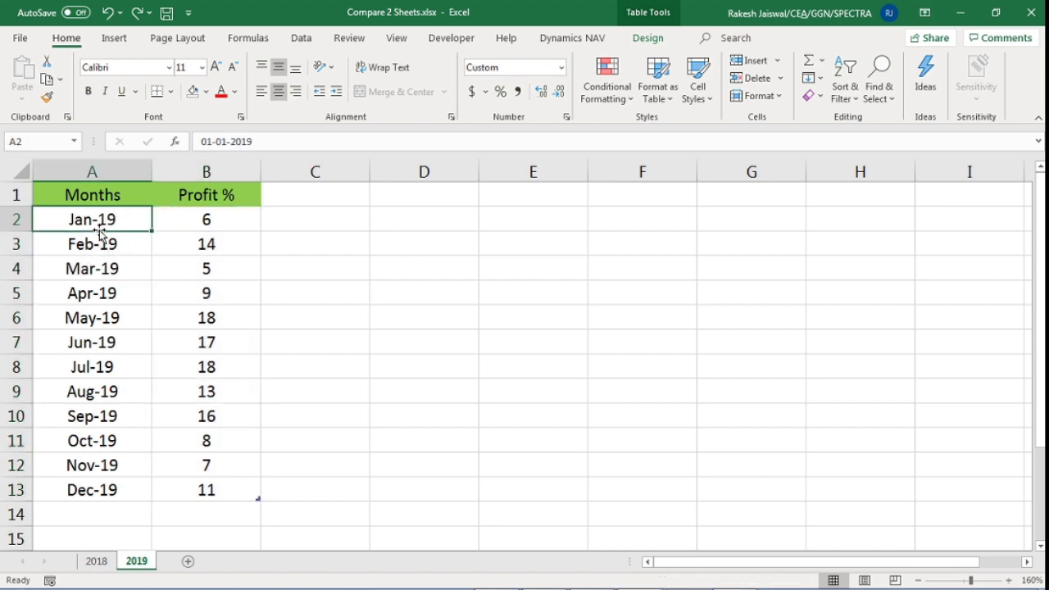
{"action": "left_click", "coordinate": [97, 244]}
{"action": "left_click", "coordinate": [87, 271]}
{"action": "left_click", "coordinate": [89, 339]}
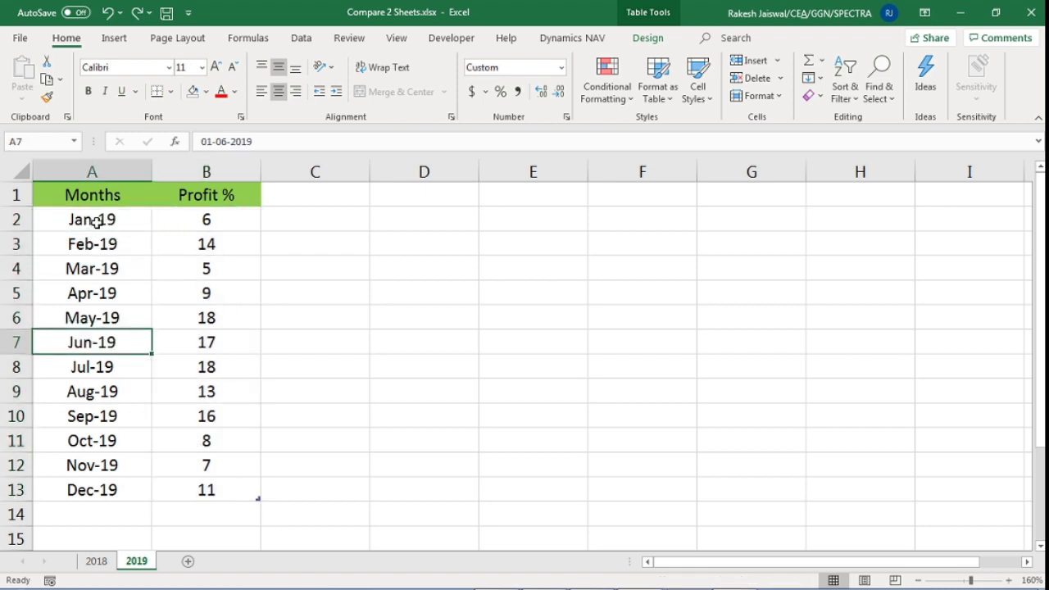
{"action": "left_click", "coordinate": [98, 220]}
{"action": "left_click", "coordinate": [87, 243]}
{"action": "left_click", "coordinate": [108, 220]}
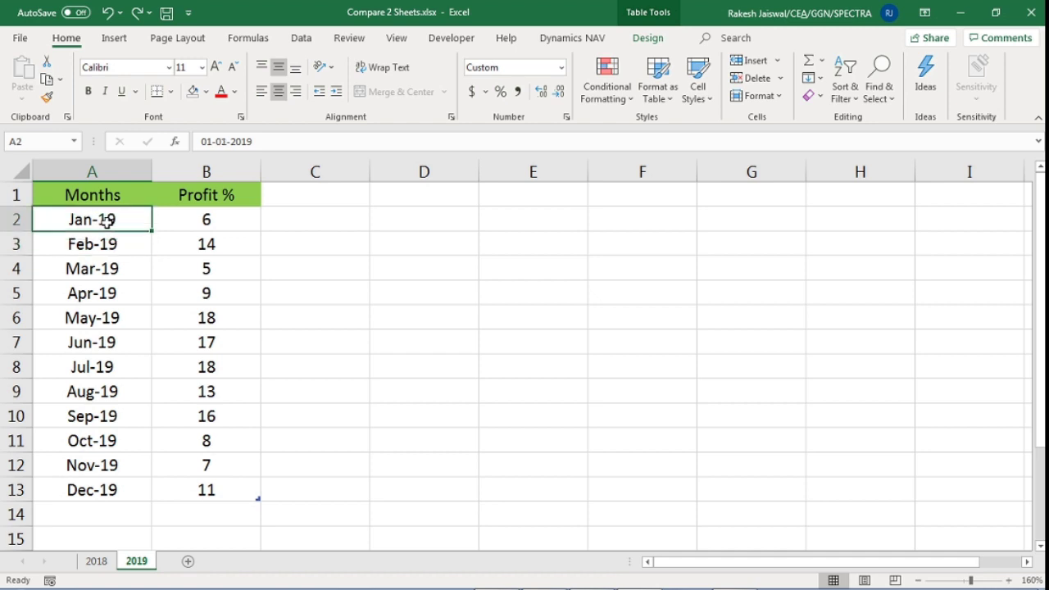
Check the 2018 month labels, then reselect the 2019 profit values B2:B13.
{"action": "left_click", "coordinate": [96, 562]}
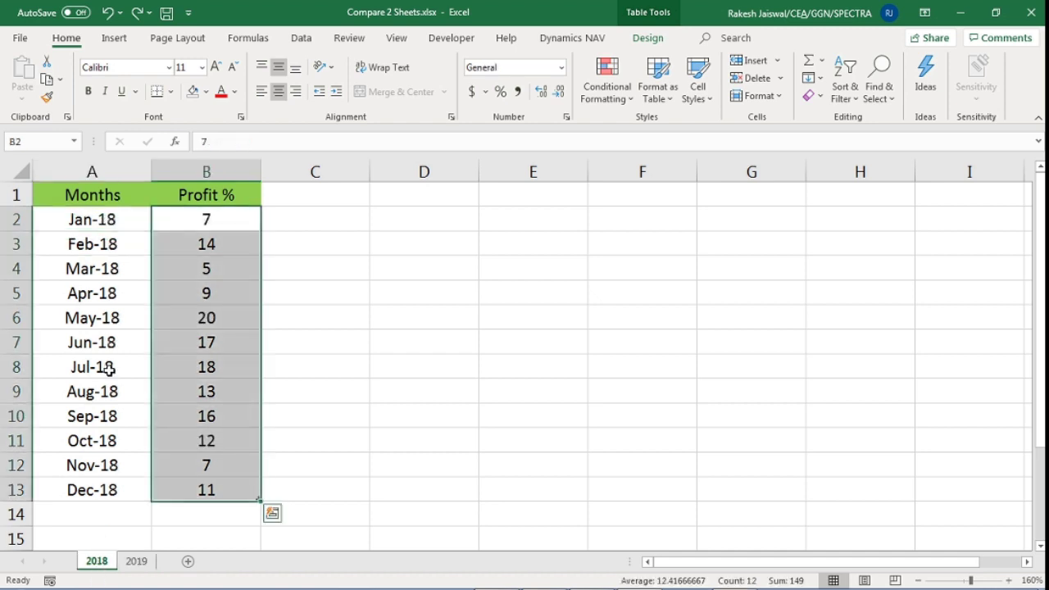
{"action": "left_click", "coordinate": [105, 229]}
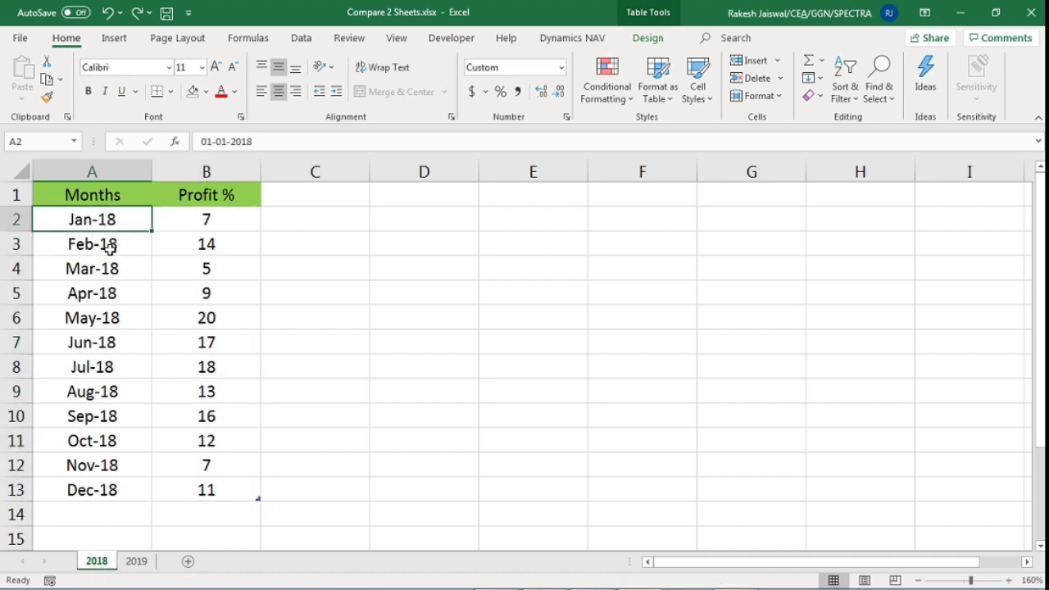
{"action": "left_click", "coordinate": [136, 561]}
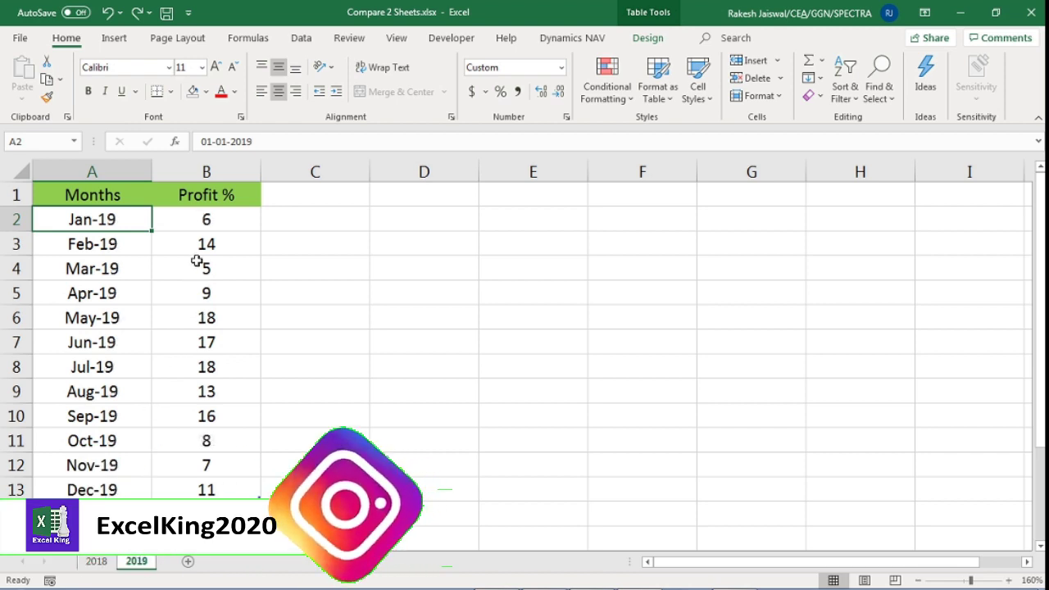
{"action": "left_click_drag", "start_coordinate": [216, 213], "coordinate": [222, 490]}
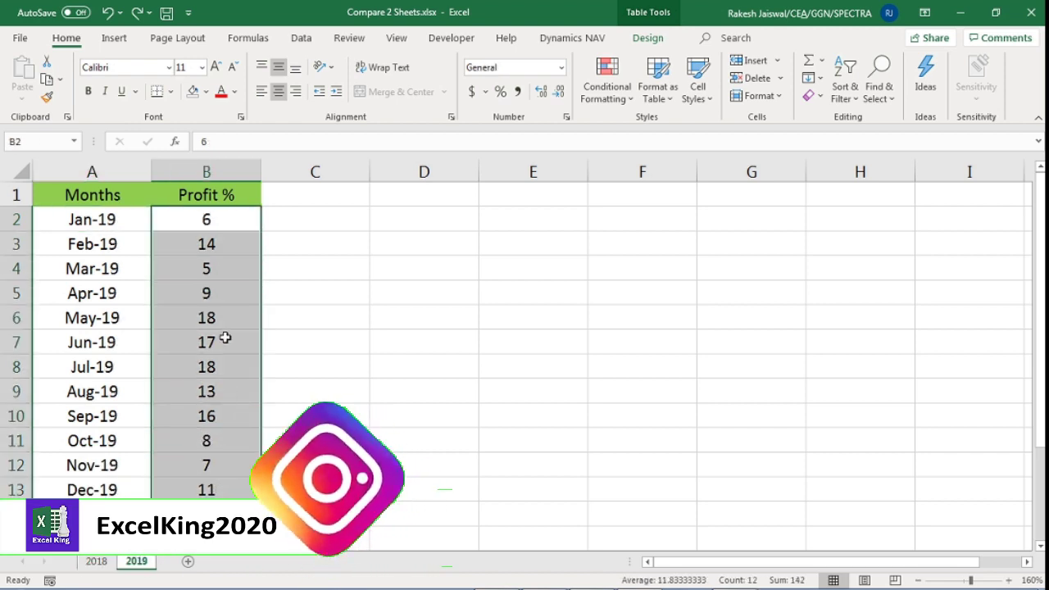
{"action": "left_click", "coordinate": [211, 218]}
{"action": "left_click", "coordinate": [207, 244]}
{"action": "left_click", "coordinate": [208, 284]}
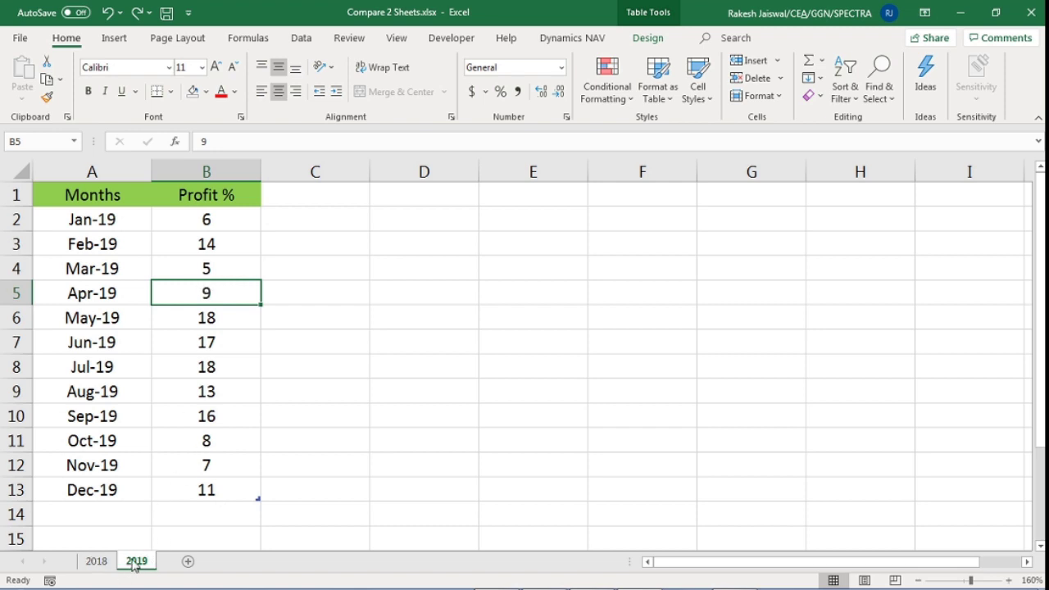
{"action": "left_click", "coordinate": [201, 220]}
{"action": "left_click_drag", "start_coordinate": [200, 220], "coordinate": [205, 490]}
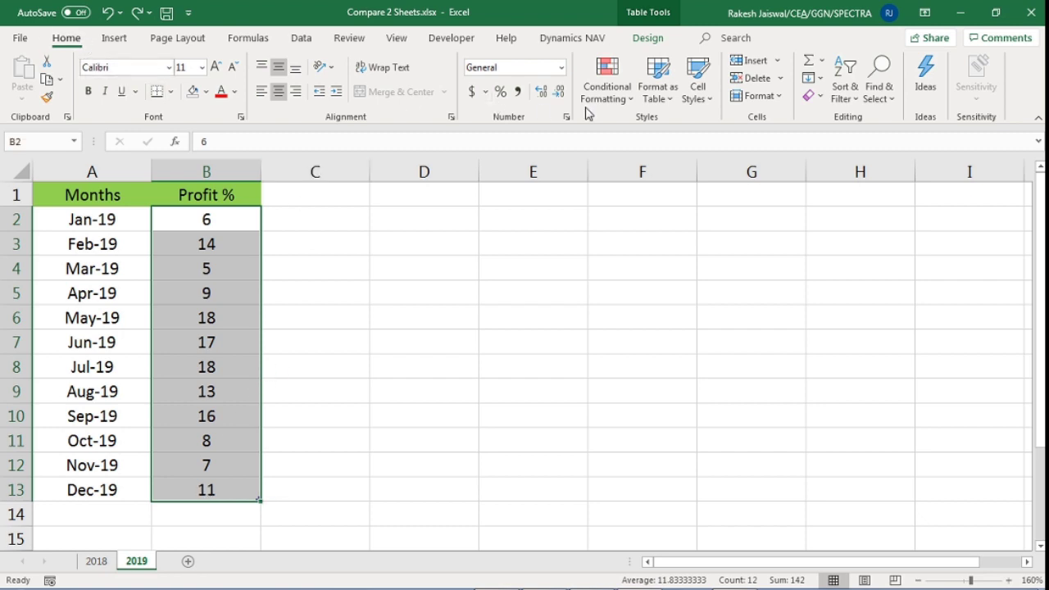
Start a new conditional formatting rule that uses a formula.
{"action": "left_click", "coordinate": [599, 94]}
{"action": "left_click", "coordinate": [642, 311]}
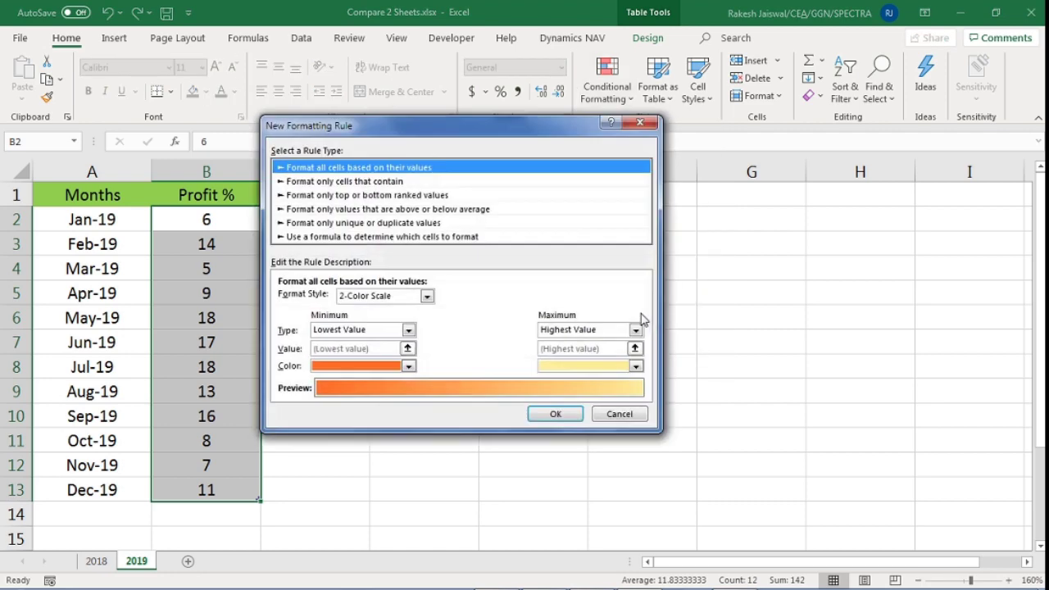
{"action": "left_click_drag", "start_coordinate": [435, 135], "coordinate": [489, 134]}
{"action": "left_click", "coordinate": [359, 237]}
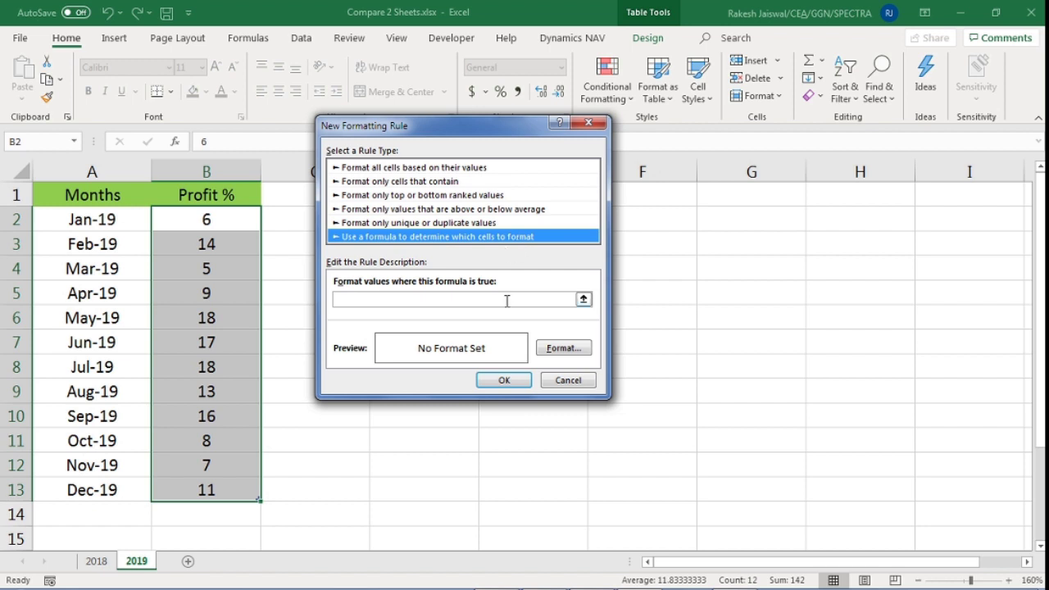
Enter the rule formula =B2<>'2018'!B2 with relative cell references.
{"action": "left_click", "coordinate": [583, 300]}
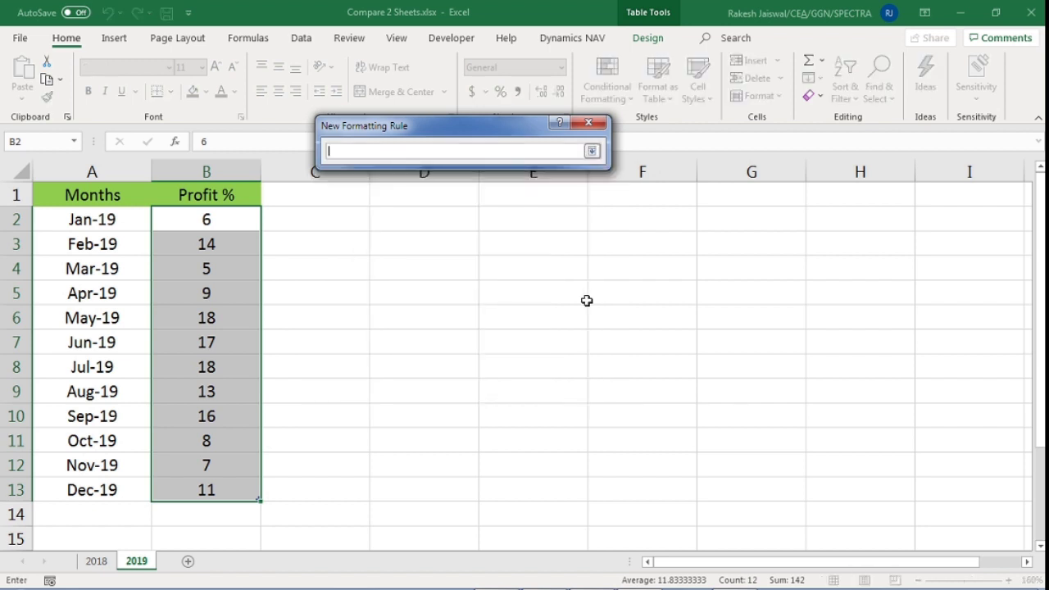
{"action": "left_click", "coordinate": [221, 223]}
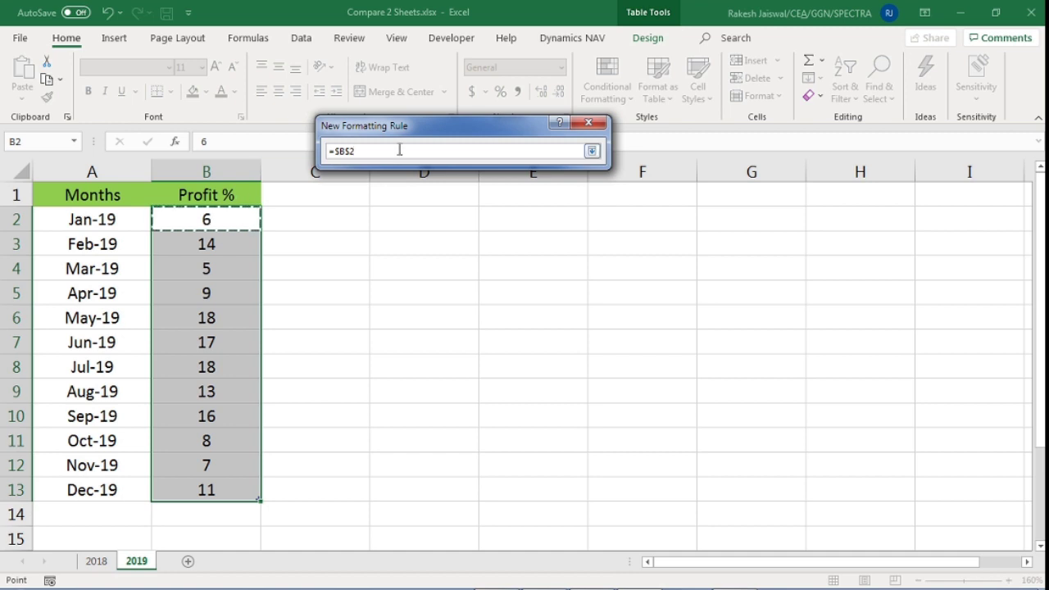
{"action": "left_click_drag", "start_coordinate": [421, 126], "coordinate": [419, 239]}
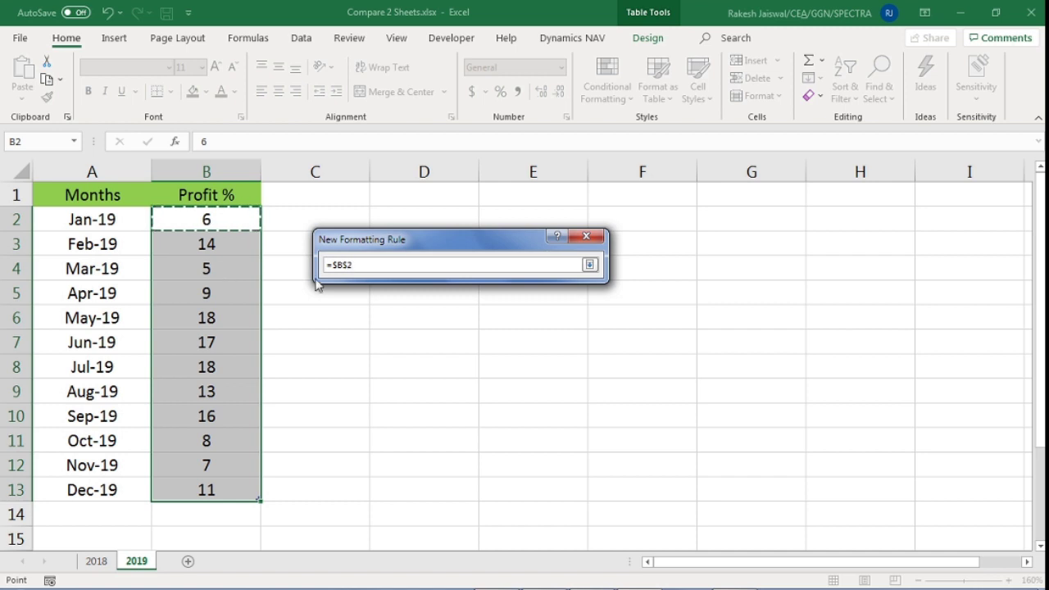
{"action": "left_click_drag", "start_coordinate": [358, 264], "coordinate": [336, 264]}
{"action": "key", "text": "F4"}
{"action": "type", "text": "<>"}
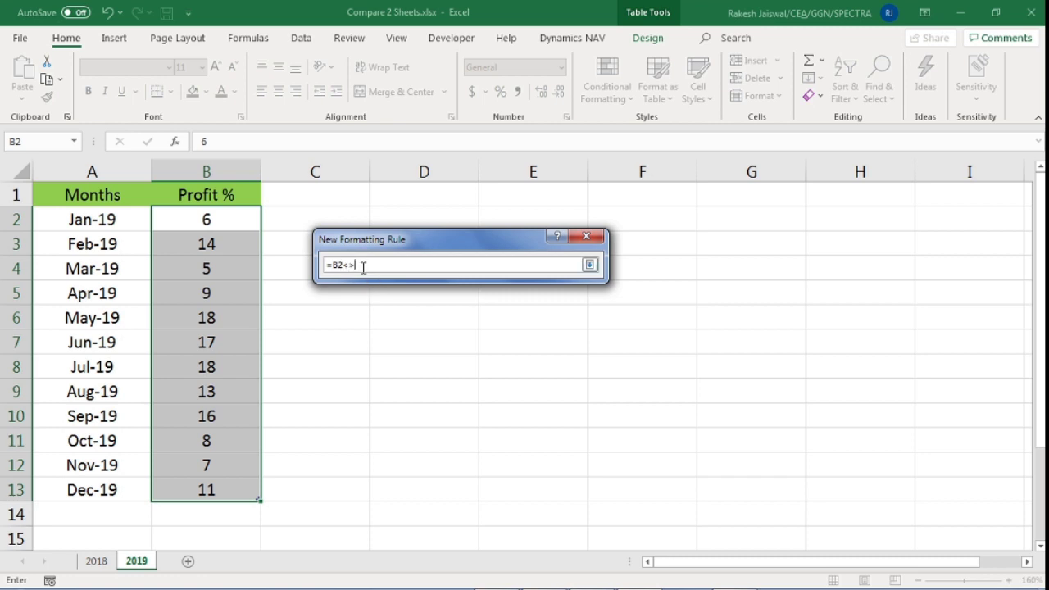
{"action": "left_click", "coordinate": [97, 560]}
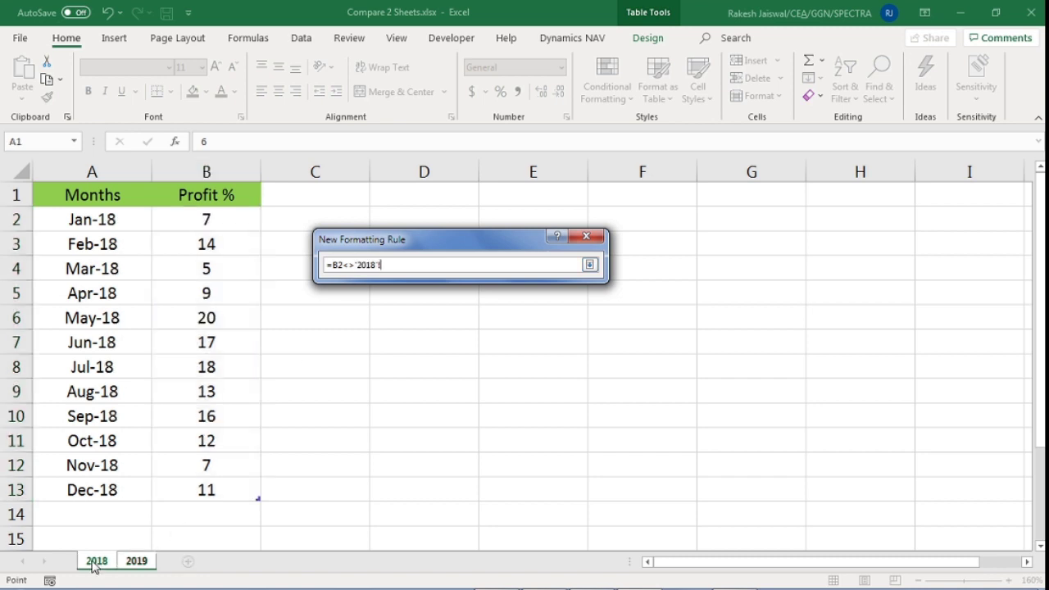
{"action": "left_click", "coordinate": [210, 217]}
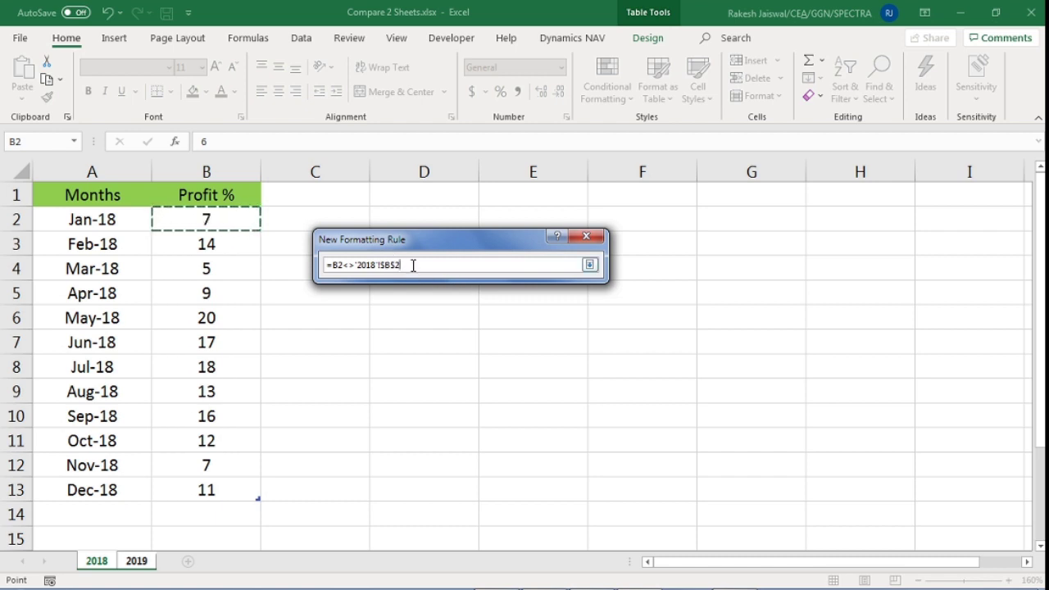
{"action": "key", "text": "F4"}
{"action": "key", "text": "F4"}
{"action": "key", "text": "F4"}
Format the difference rule with a yellow fill and bold font.
{"action": "left_click", "coordinate": [591, 268]}
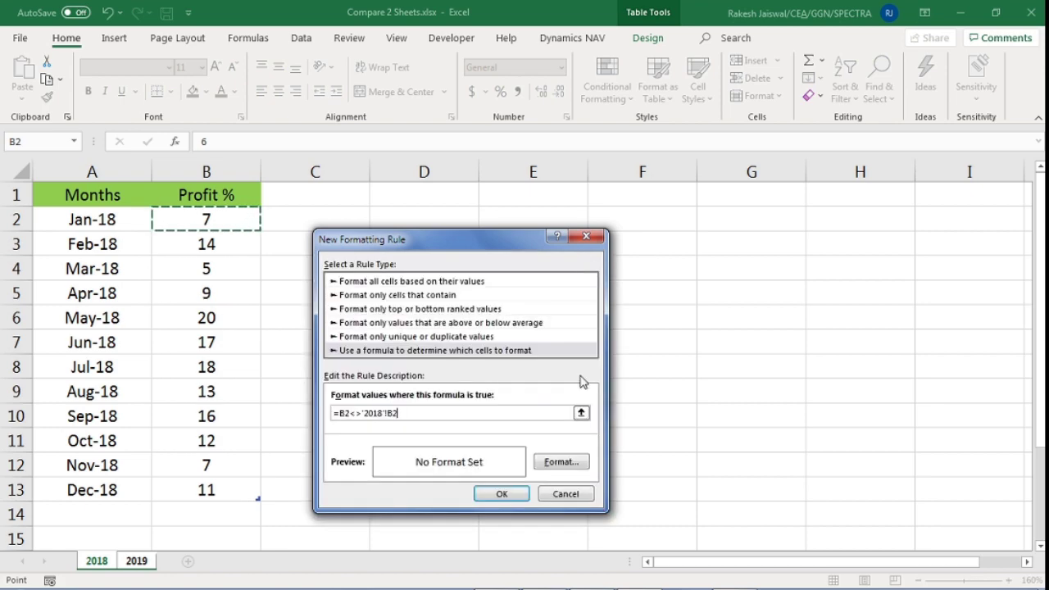
{"action": "left_click", "coordinate": [567, 462]}
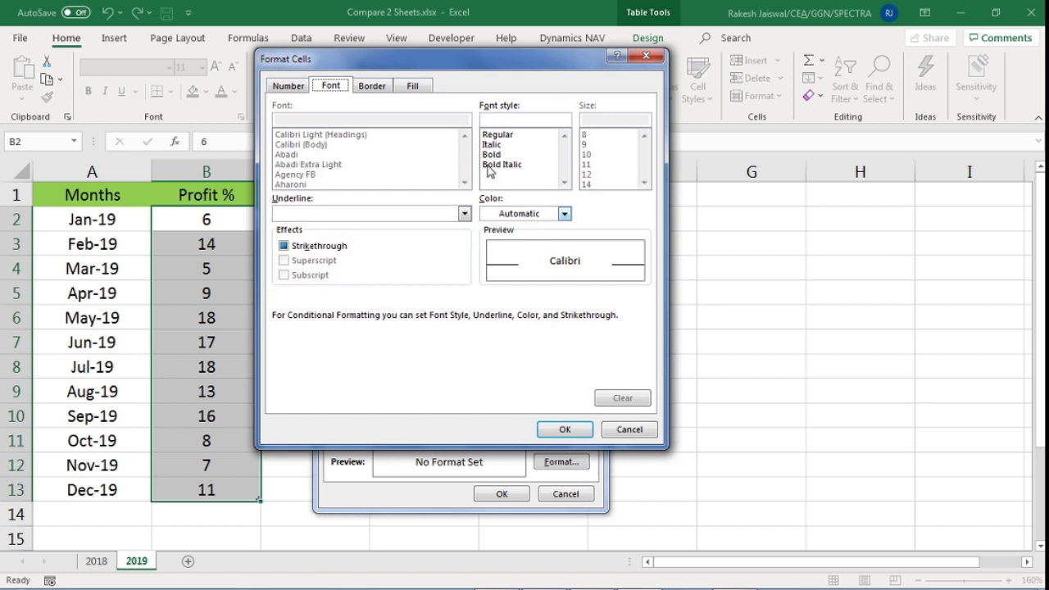
{"action": "left_click", "coordinate": [412, 87]}
{"action": "left_click", "coordinate": [328, 236]}
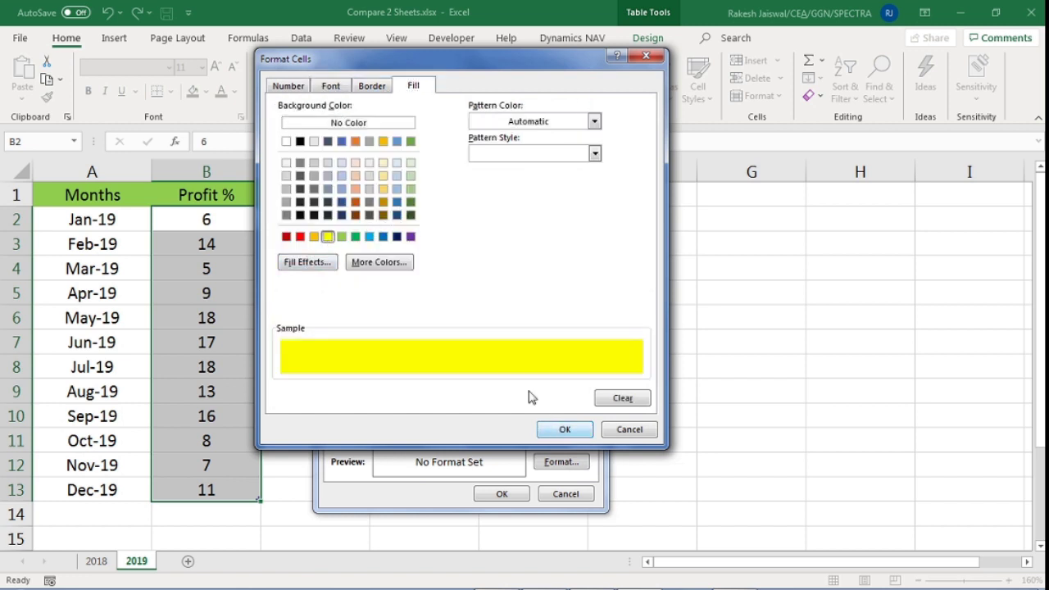
{"action": "left_click", "coordinate": [332, 88]}
{"action": "left_click", "coordinate": [488, 155]}
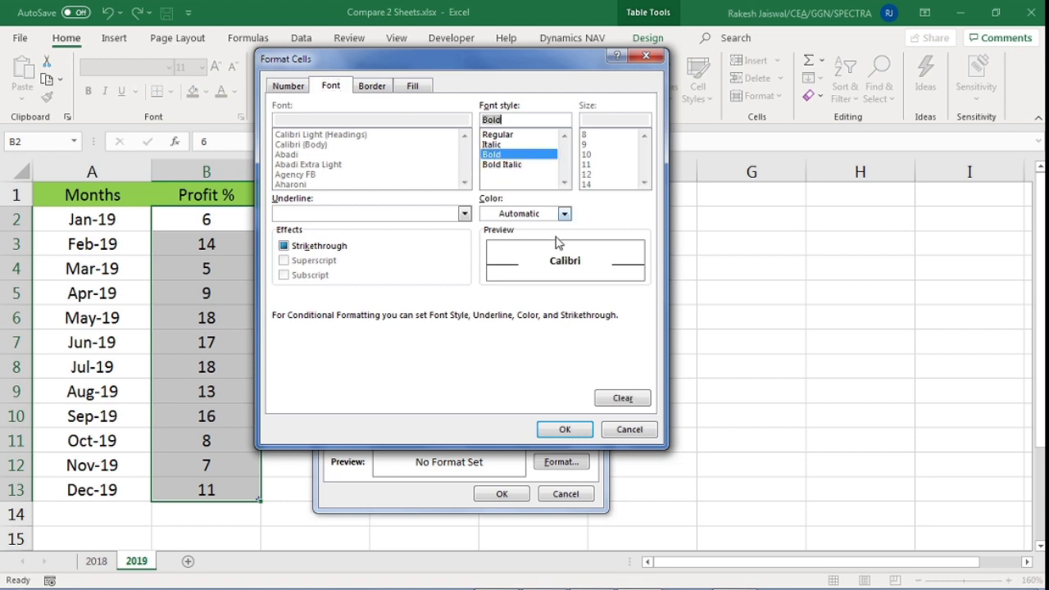
{"action": "left_click", "coordinate": [566, 432]}
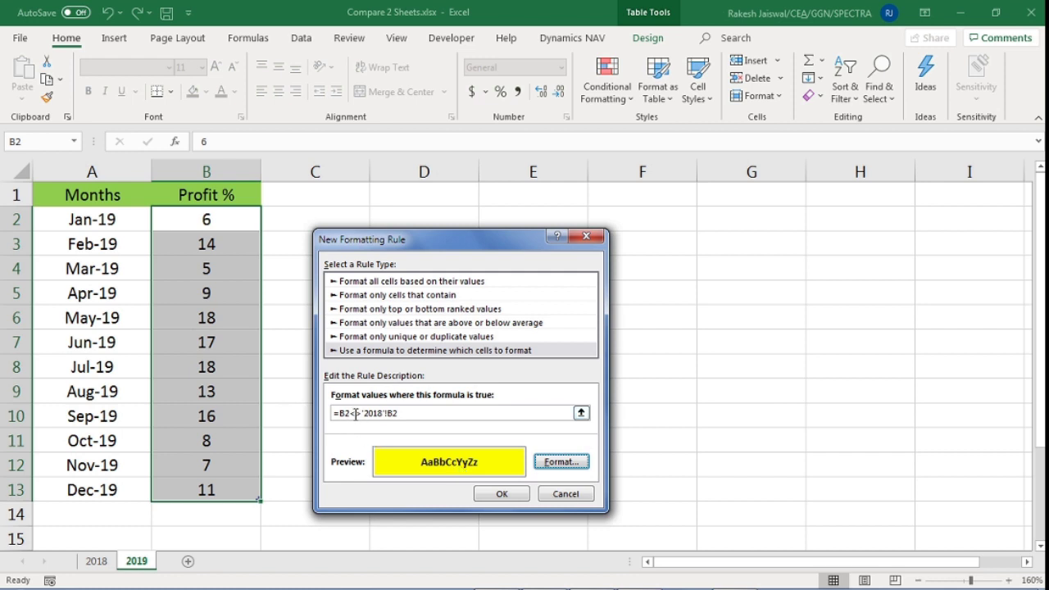
{"action": "left_click", "coordinate": [502, 494]}
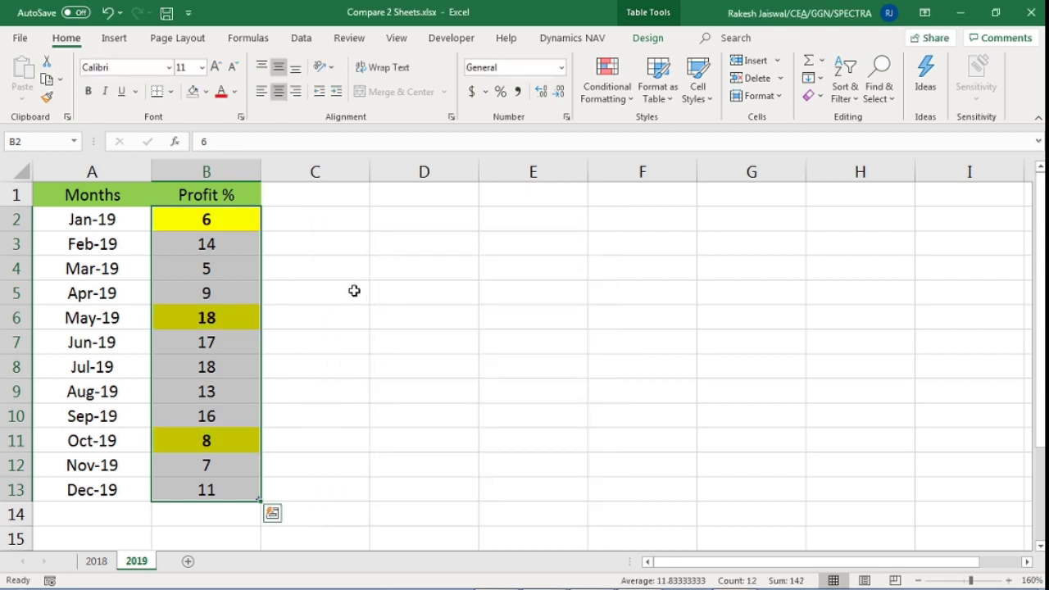
{"action": "left_click", "coordinate": [354, 291]}
{"action": "left_click", "coordinate": [248, 220]}
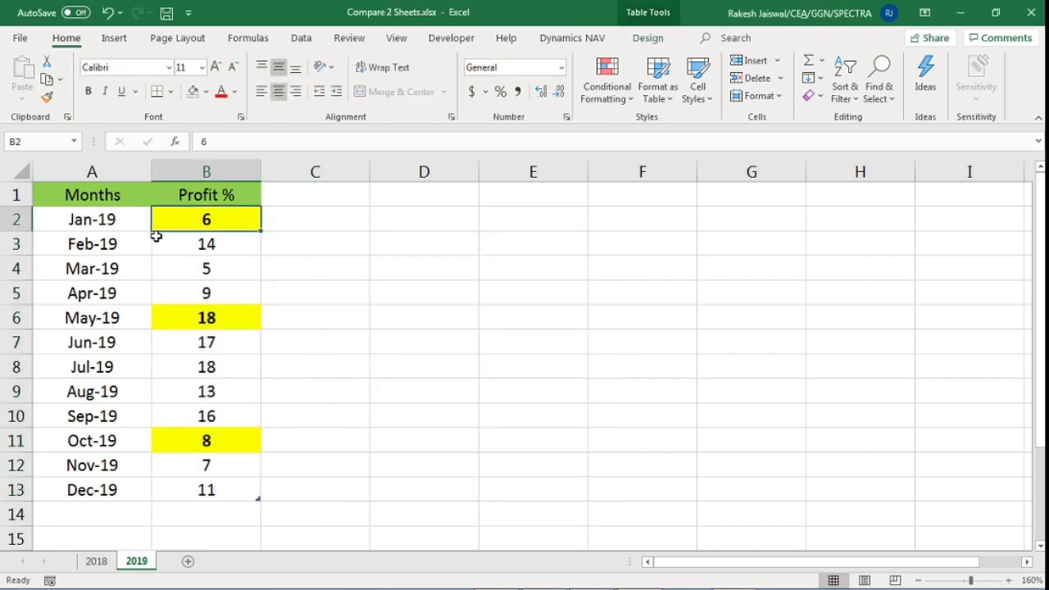
{"action": "left_click", "coordinate": [97, 561]}
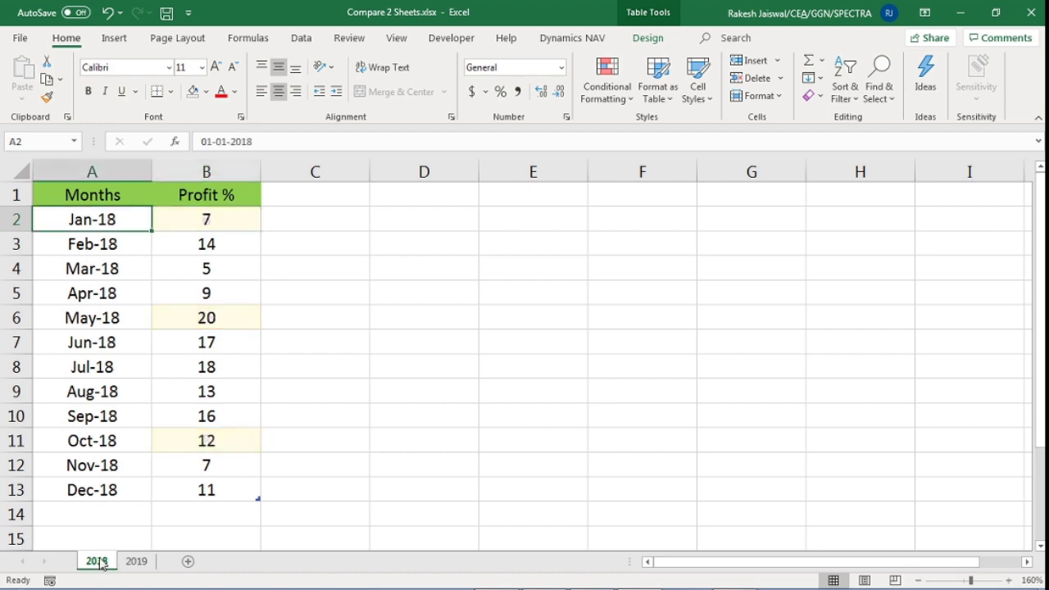
{"action": "left_click", "coordinate": [202, 223]}
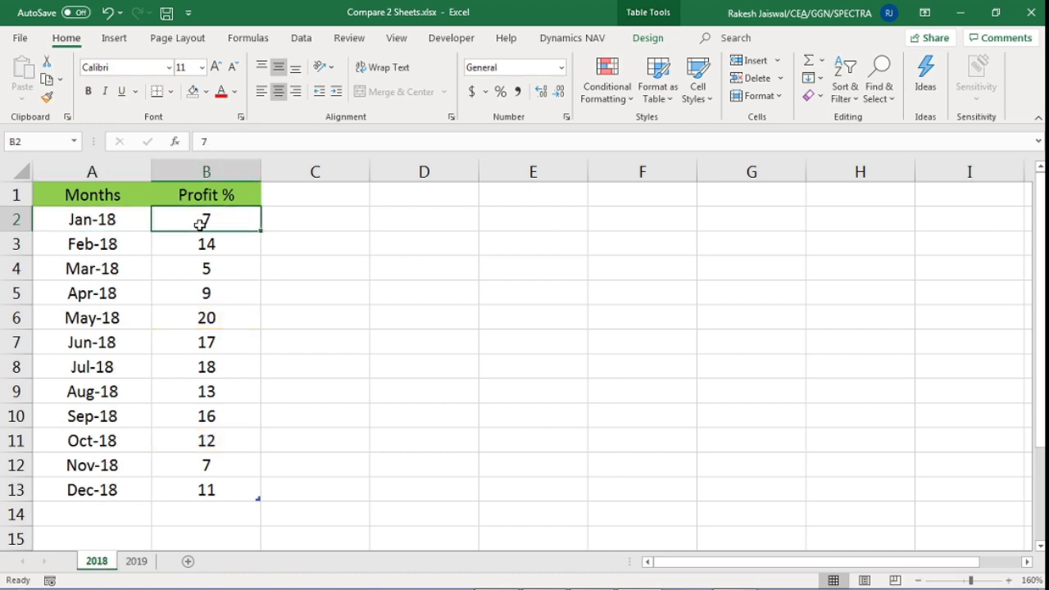
{"action": "left_click", "coordinate": [134, 561]}
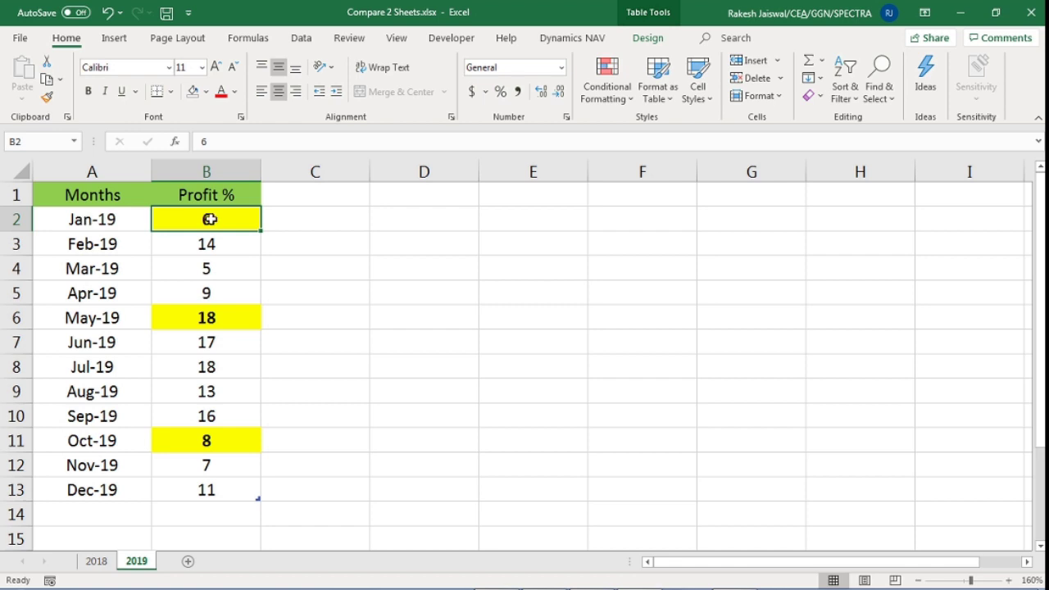
{"action": "left_click", "coordinate": [213, 320]}
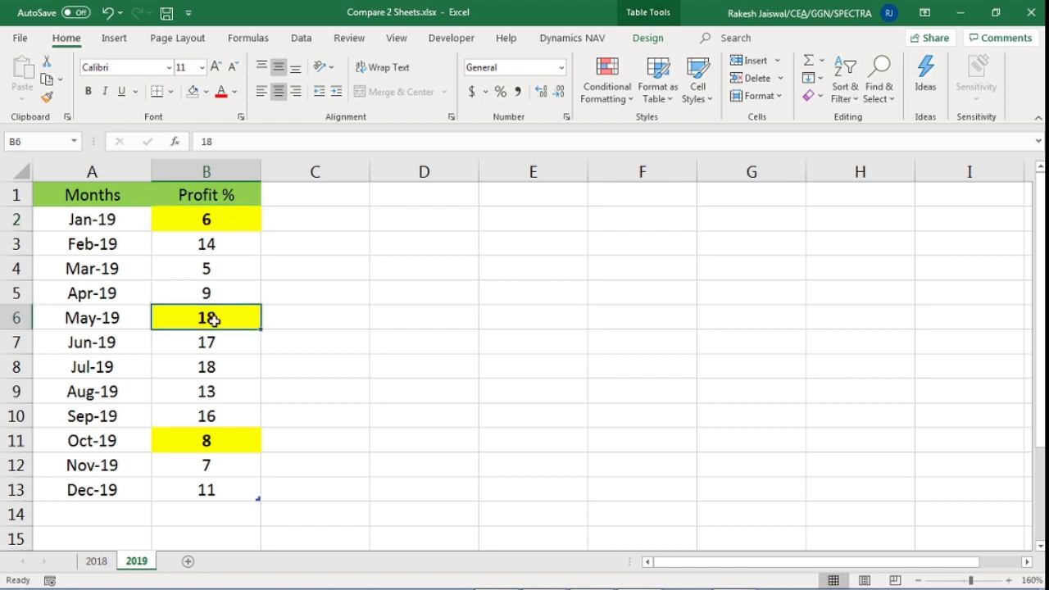
{"action": "left_click", "coordinate": [218, 442]}
{"action": "left_click", "coordinate": [228, 309]}
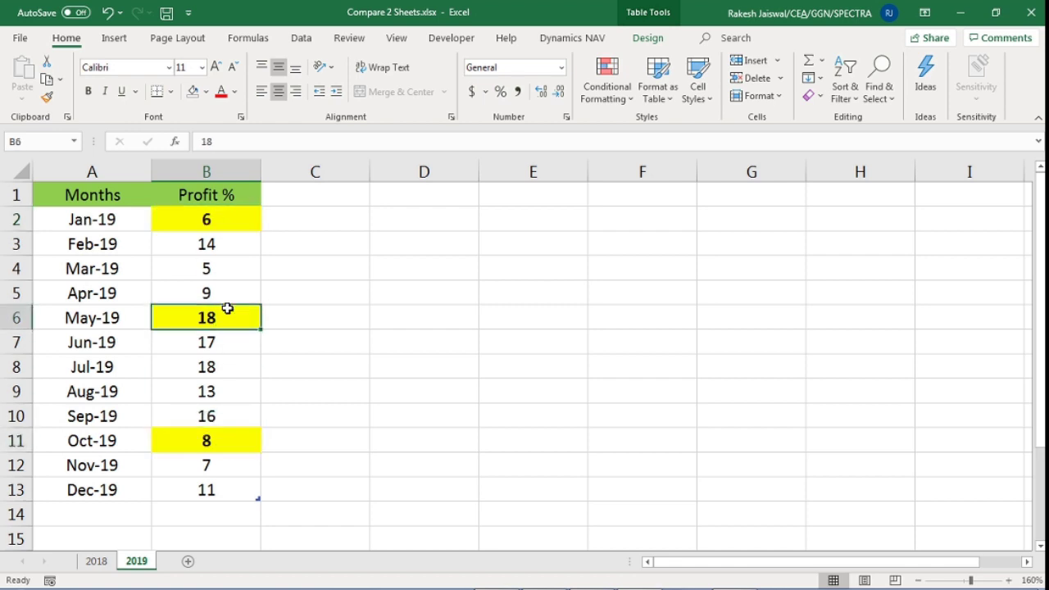
{"action": "left_click", "coordinate": [228, 225]}
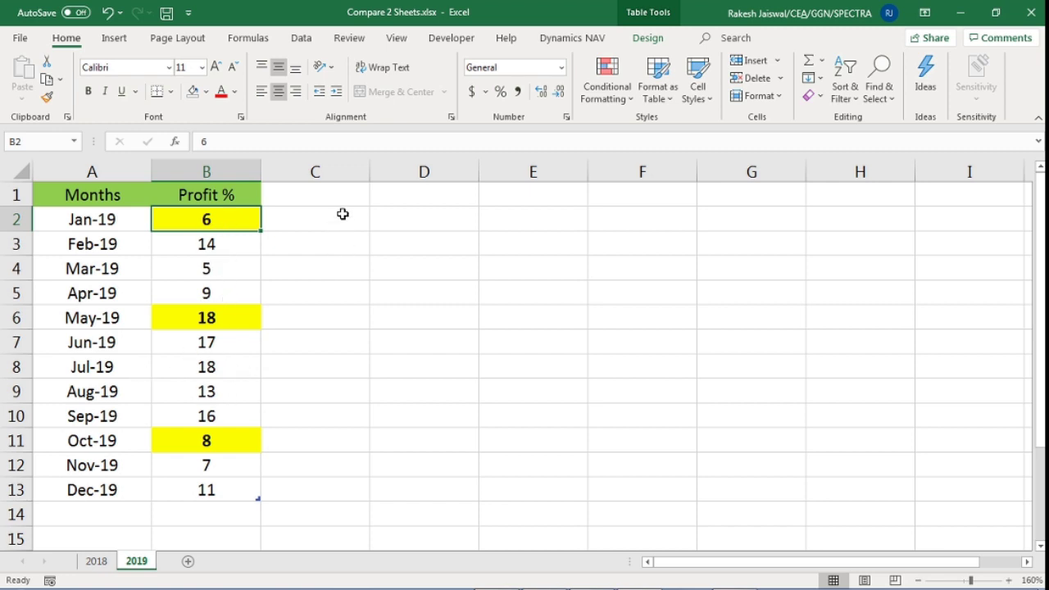
{"action": "left_click_drag", "start_coordinate": [342, 217], "coordinate": [731, 517]}
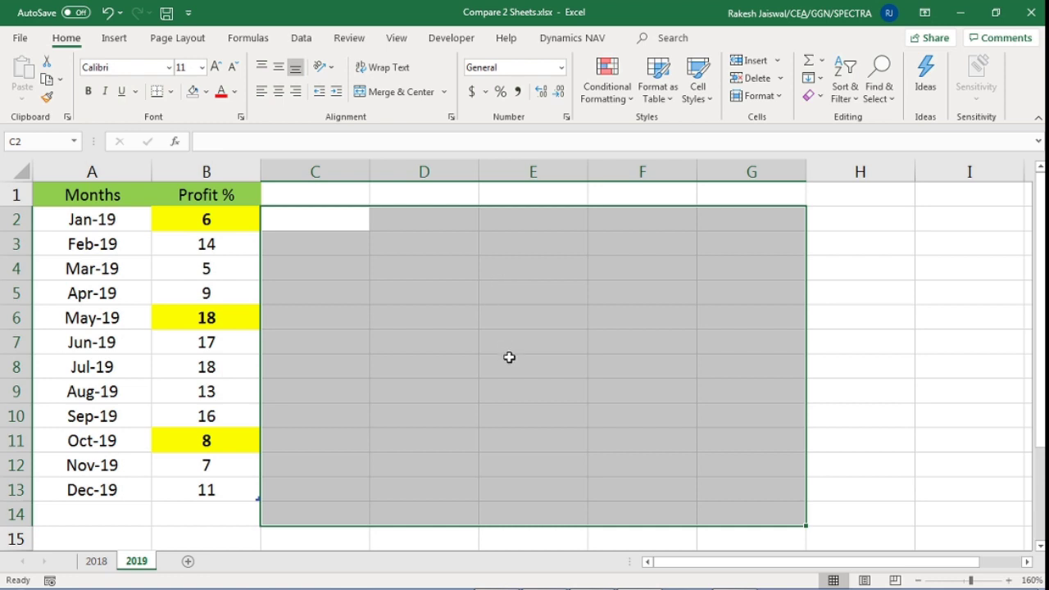
{"action": "left_click_drag", "start_coordinate": [215, 219], "coordinate": [210, 489]}
{"action": "left_click", "coordinate": [211, 217]}
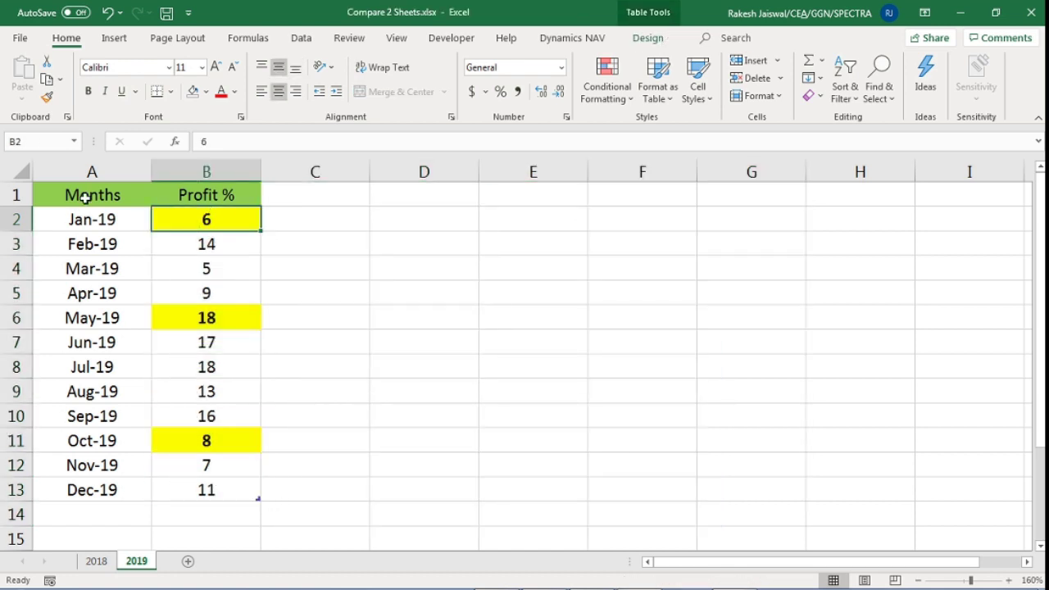
{"action": "left_click_drag", "start_coordinate": [77, 194], "coordinate": [207, 492]}
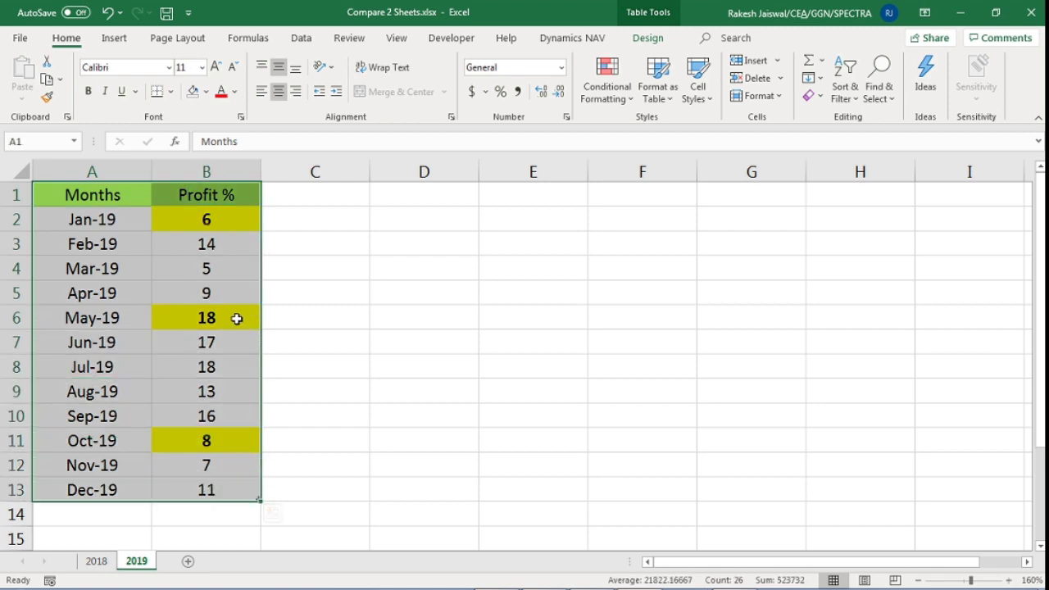
{"action": "left_click", "coordinate": [226, 226]}
{"action": "left_click", "coordinate": [216, 318]}
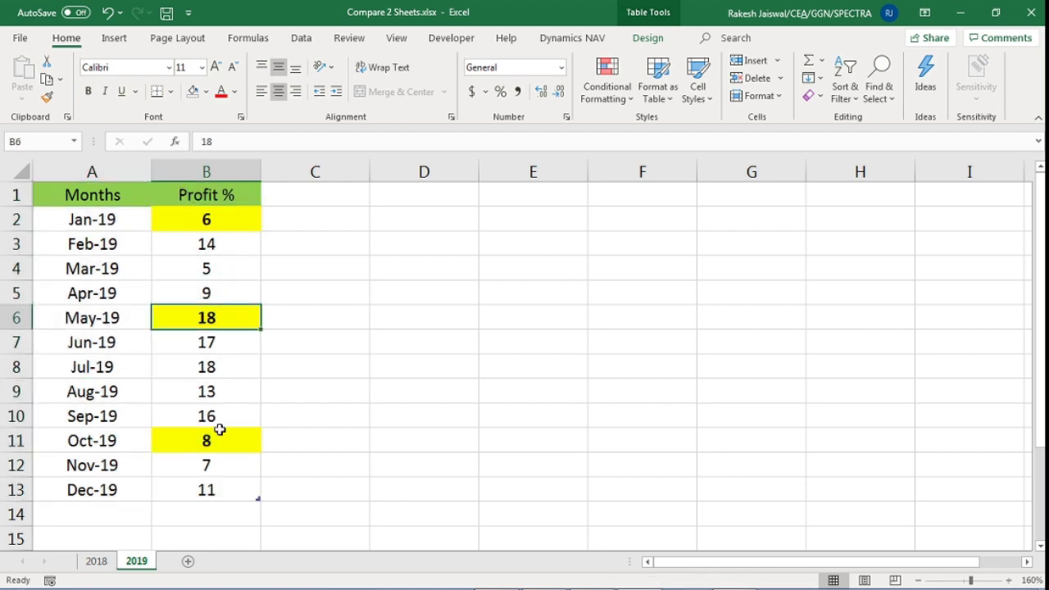
{"action": "left_click", "coordinate": [211, 440]}
{"action": "left_click", "coordinate": [221, 219]}
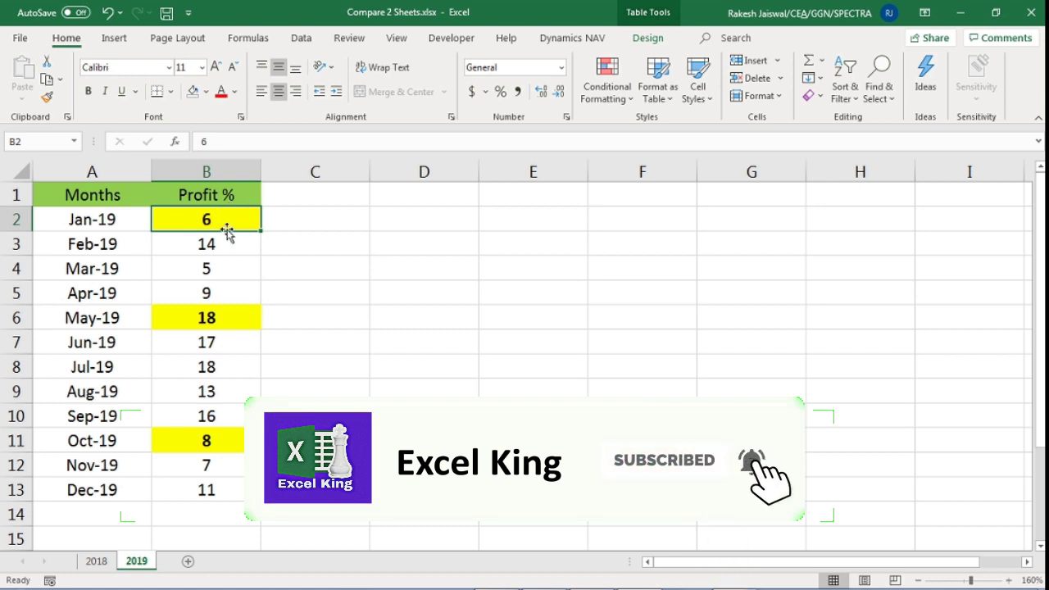
{"action": "left_click", "coordinate": [103, 563]}
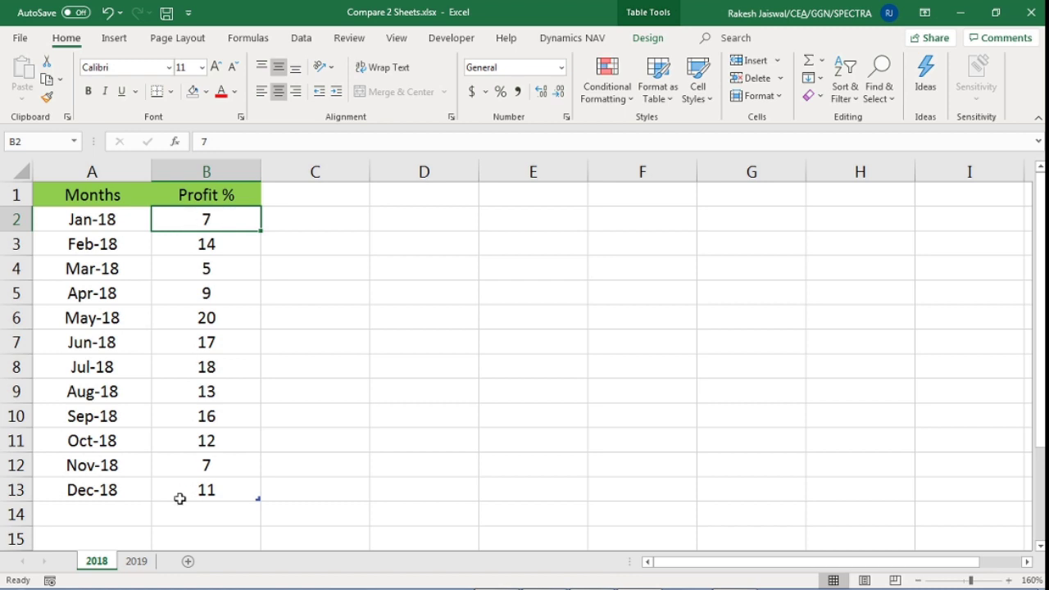
{"action": "left_click", "coordinate": [136, 563]}
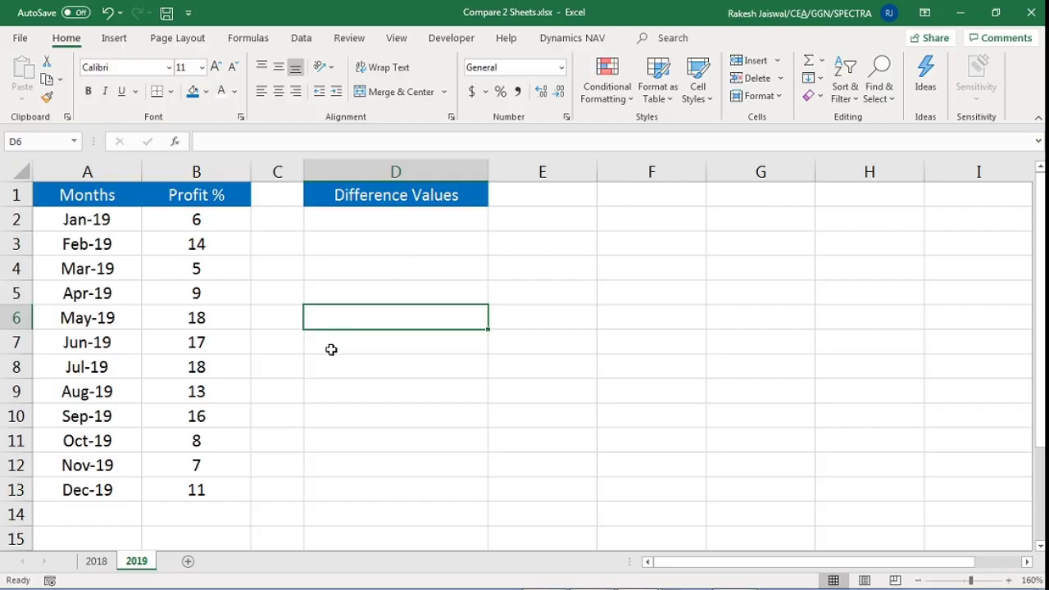
Switch back and forth between the 2018 and 2019 sheets to compare them.
{"action": "left_click", "coordinate": [96, 562]}
{"action": "left_click", "coordinate": [136, 562]}
{"action": "left_click", "coordinate": [105, 562]}
{"action": "left_click", "coordinate": [134, 563]}
{"action": "left_click", "coordinate": [103, 562]}
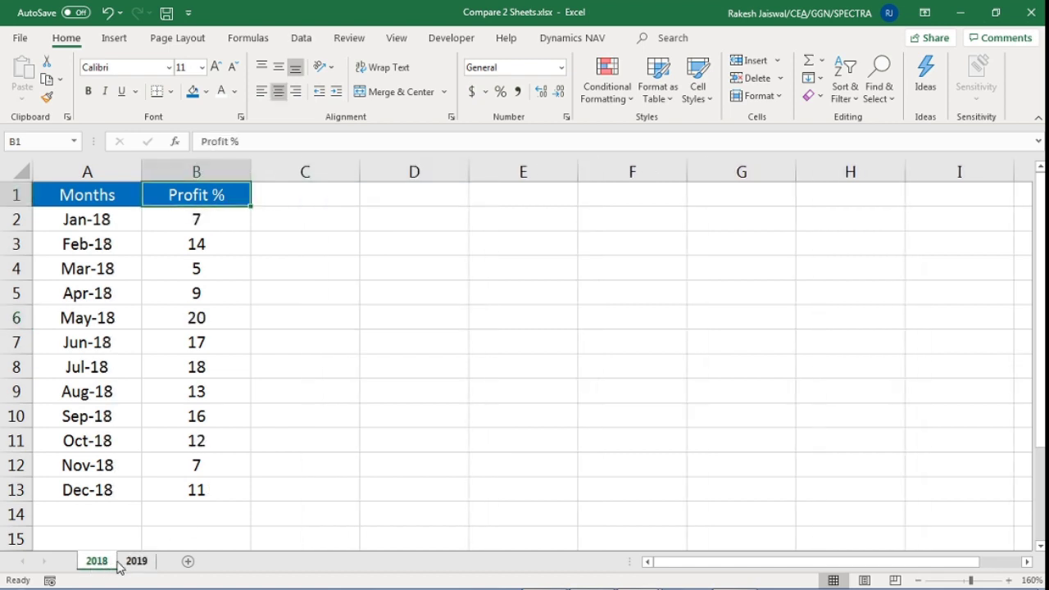
{"action": "left_click", "coordinate": [134, 562]}
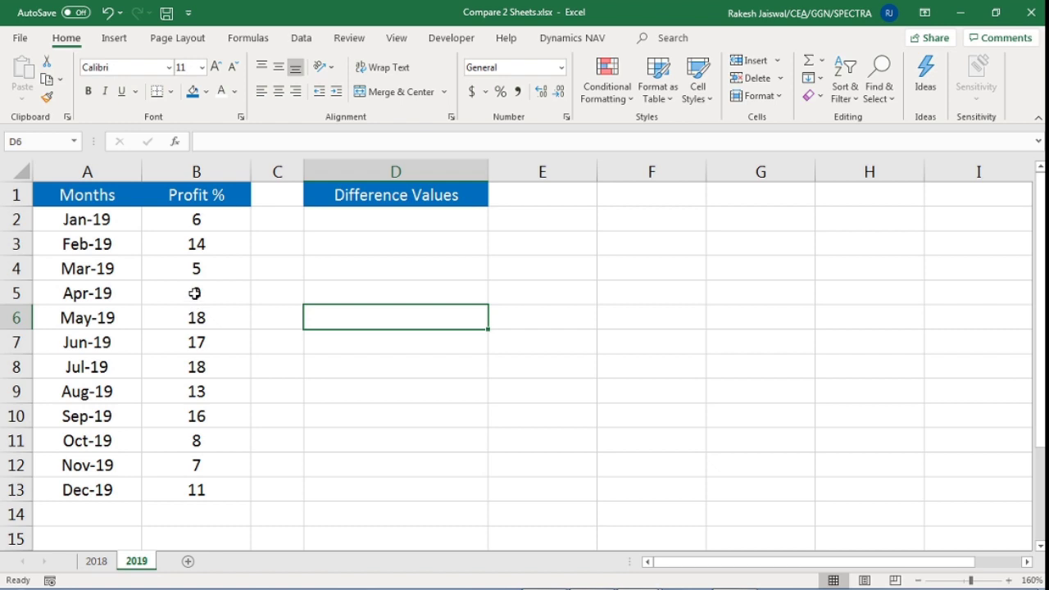
Review the 2019 Profit % values in column B, then select D2.
{"action": "left_click", "coordinate": [221, 252]}
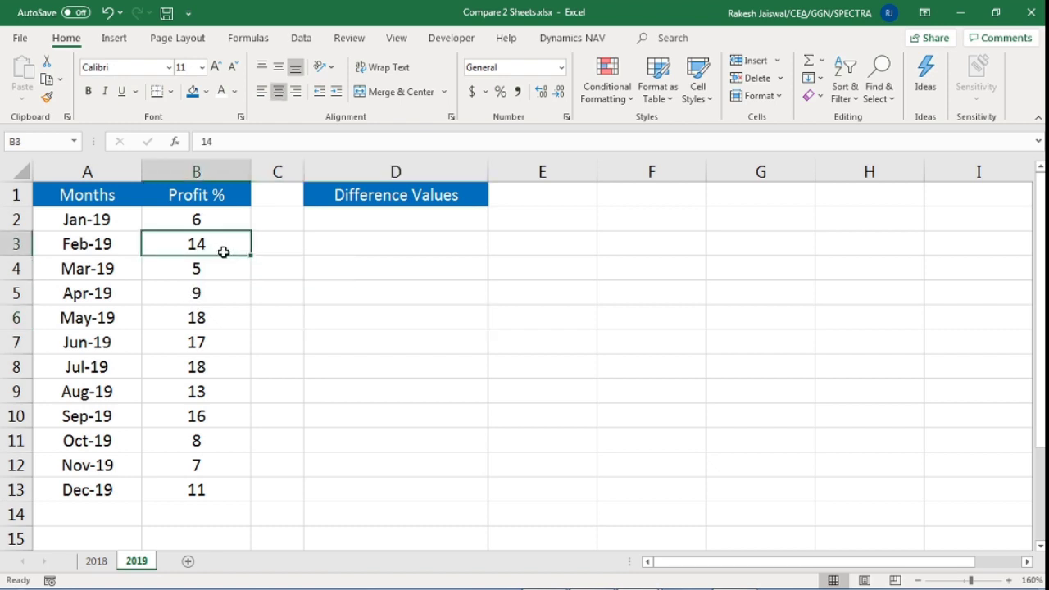
{"action": "left_click", "coordinate": [215, 226]}
{"action": "left_click", "coordinate": [216, 250]}
{"action": "left_click", "coordinate": [217, 270]}
{"action": "left_click", "coordinate": [218, 294]}
{"action": "left_click", "coordinate": [219, 323]}
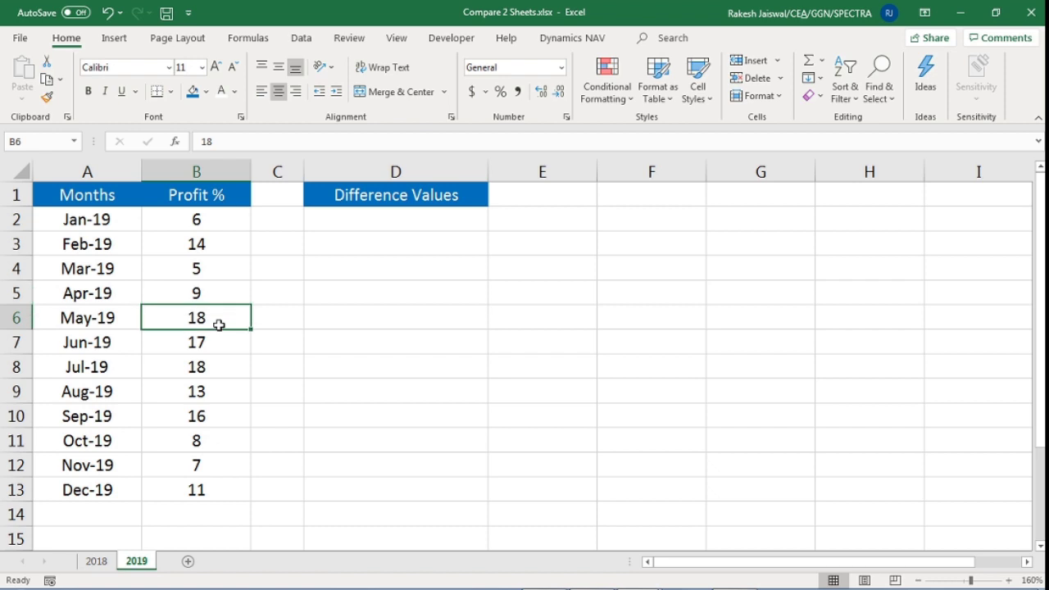
{"action": "left_click", "coordinate": [209, 386]}
{"action": "left_click", "coordinate": [205, 294]}
{"action": "left_click", "coordinate": [212, 272]}
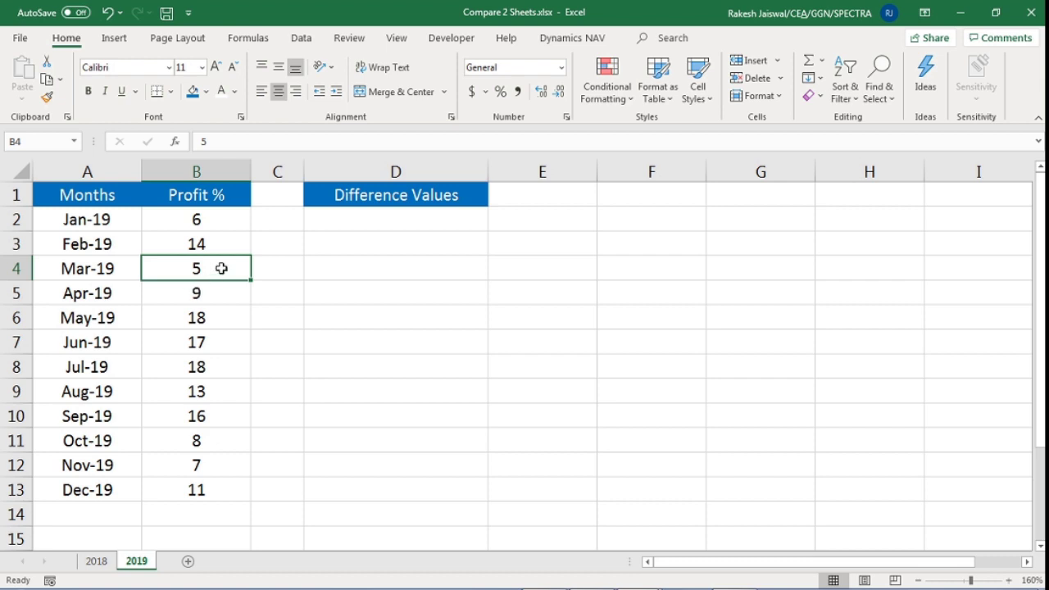
{"action": "left_click", "coordinate": [216, 226]}
{"action": "left_click", "coordinate": [433, 220]}
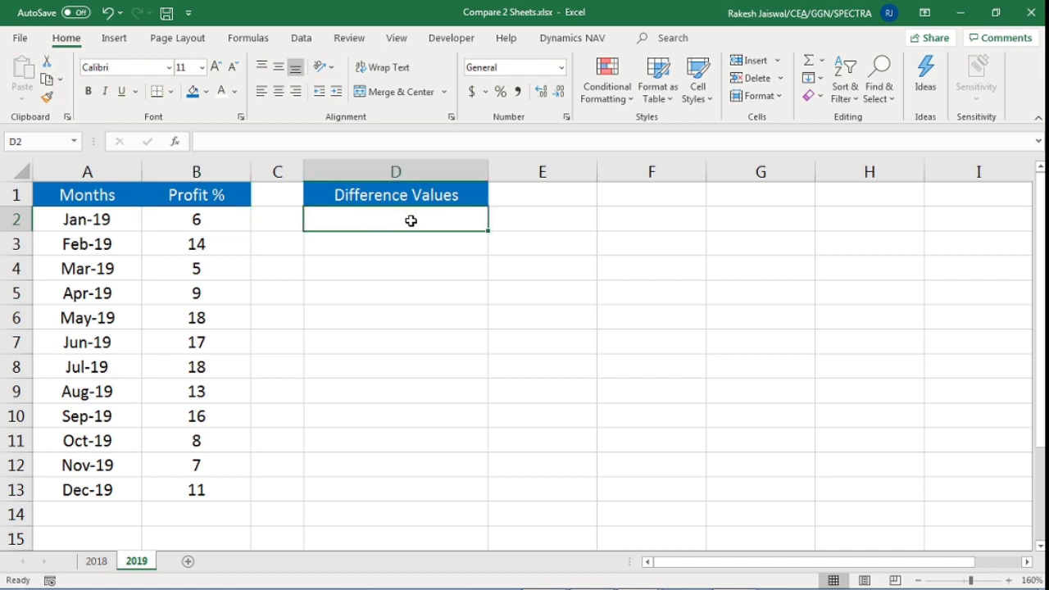
Begin D2's formula as =IF(B2<>'2018'!B2,"2019 value -"& with a 2019 sheet reference.
{"action": "type", "text": "="}
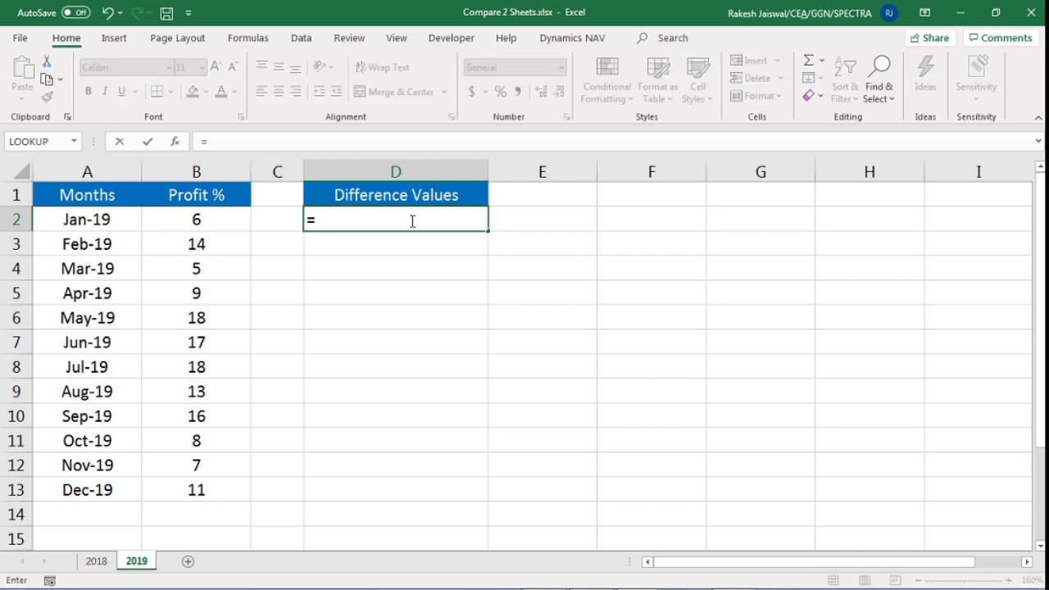
{"action": "type", "text": "if"}
{"action": "key", "text": "Tab"}
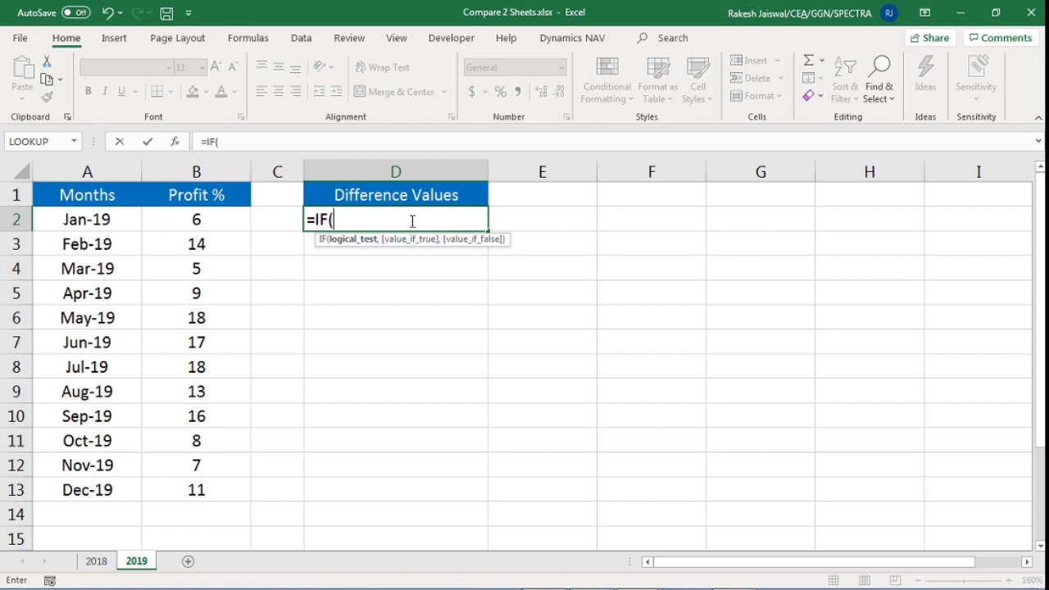
{"action": "left_click", "coordinate": [212, 221]}
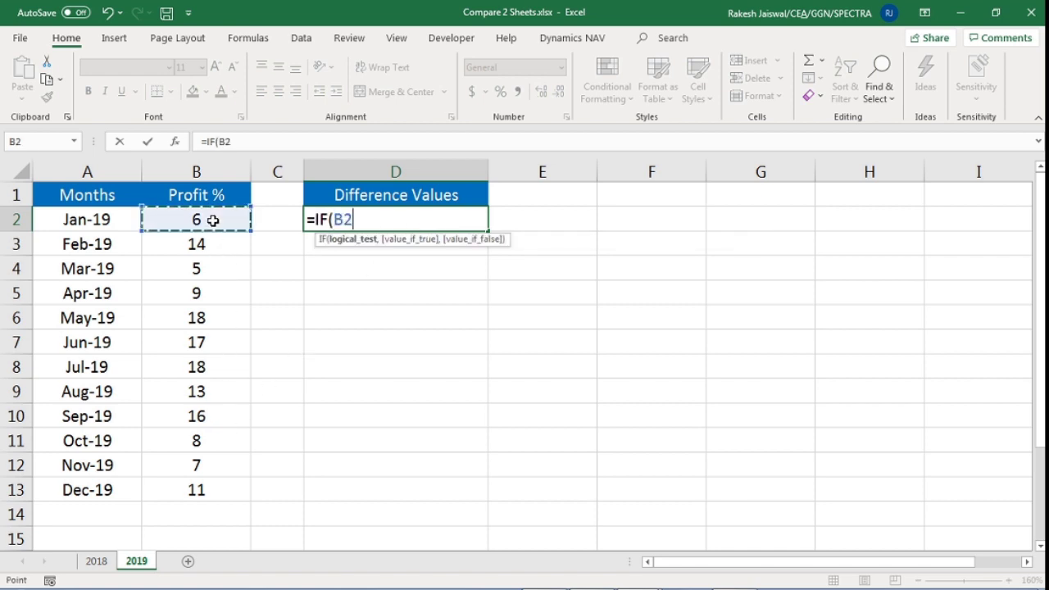
{"action": "type", "text": "<"}
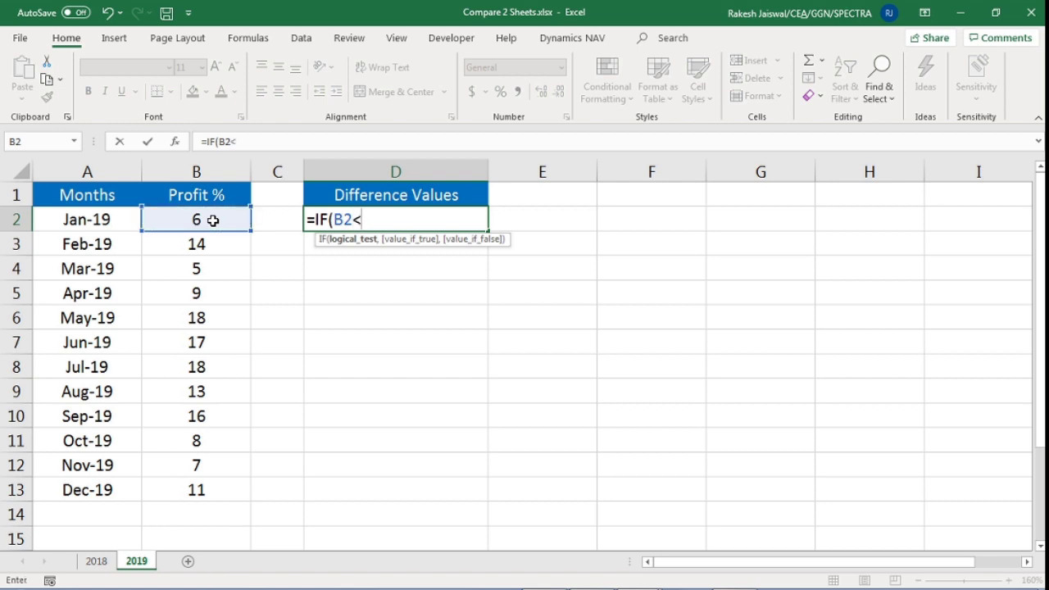
{"action": "type", "text": ">"}
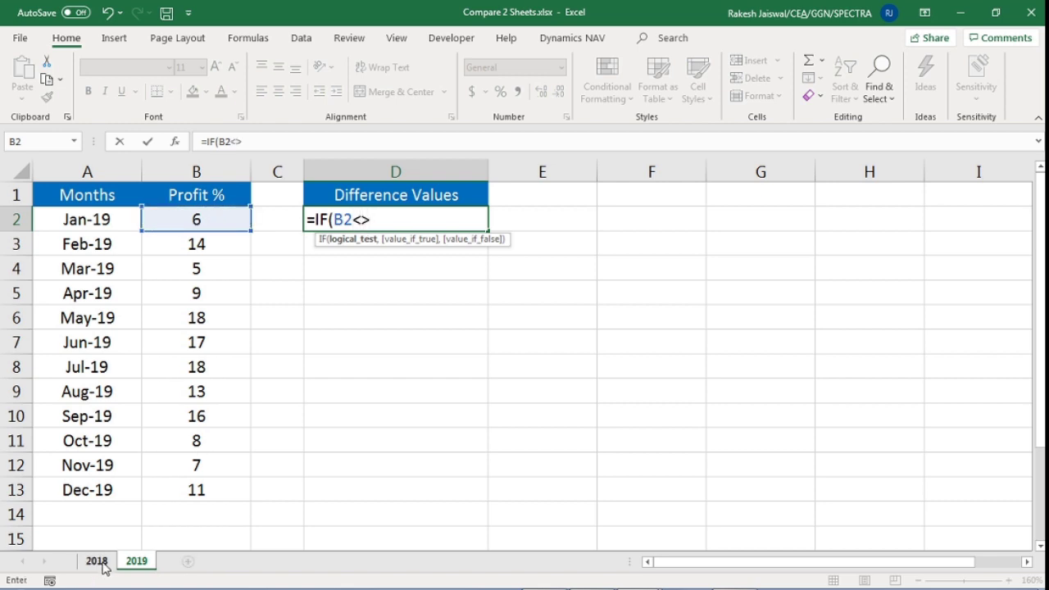
{"action": "left_click", "coordinate": [97, 561]}
{"action": "left_click", "coordinate": [216, 220]}
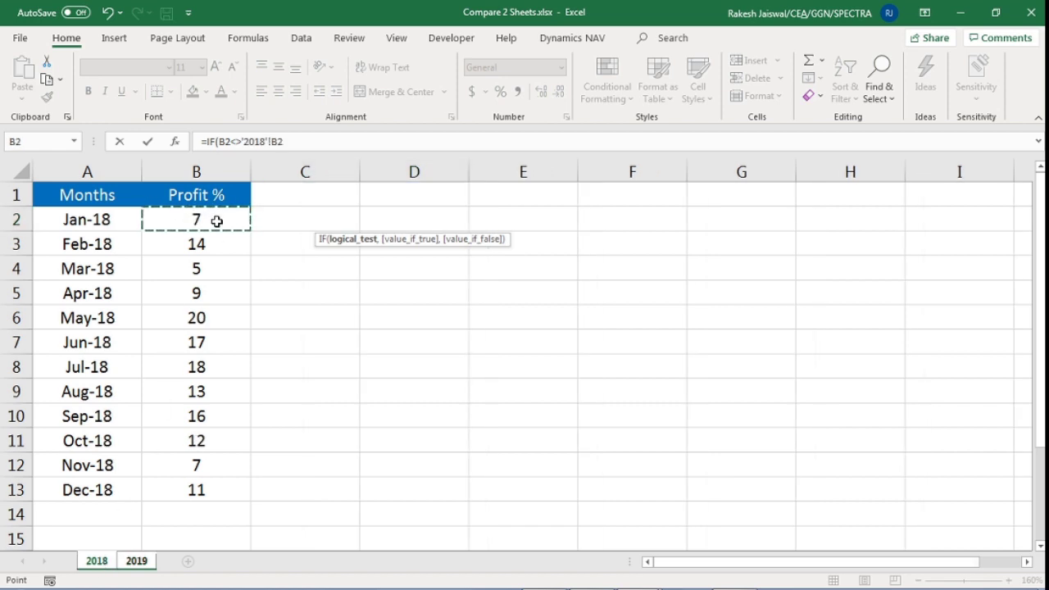
{"action": "type", "text": ","}
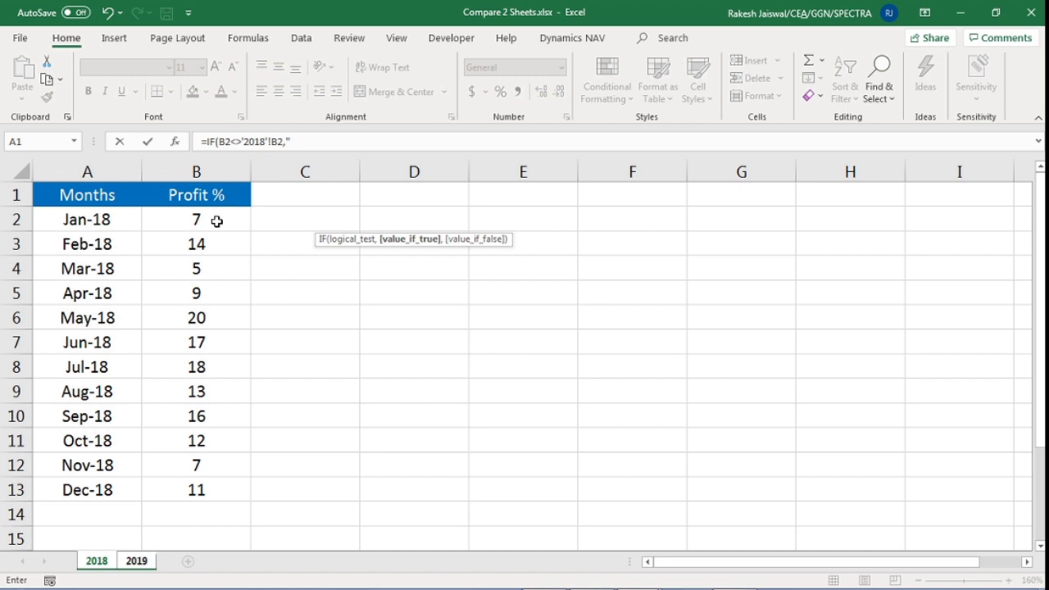
{"action": "type", "text": "201"}
{"action": "type", "text": "9 value -"}
{"action": "type", "text": "&"}
{"action": "left_click", "coordinate": [136, 563]}
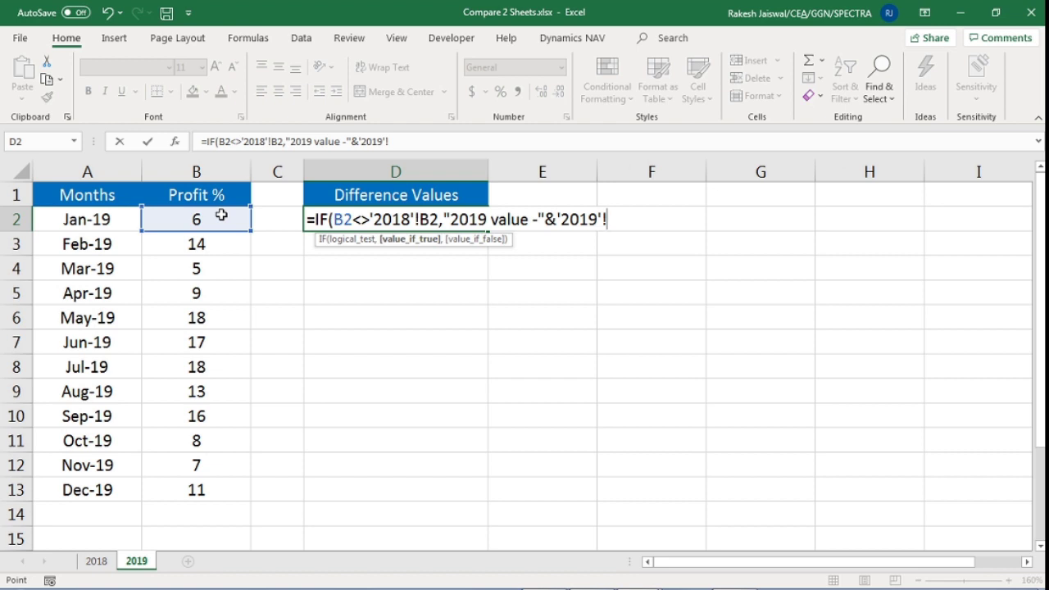
Finish and enter D2: =IF(B2<>'2018'!B2,"2019 value -"&'2019'!B2&", "&"2018 value - "&'2018'!B2,"").
{"action": "left_click", "coordinate": [221, 215]}
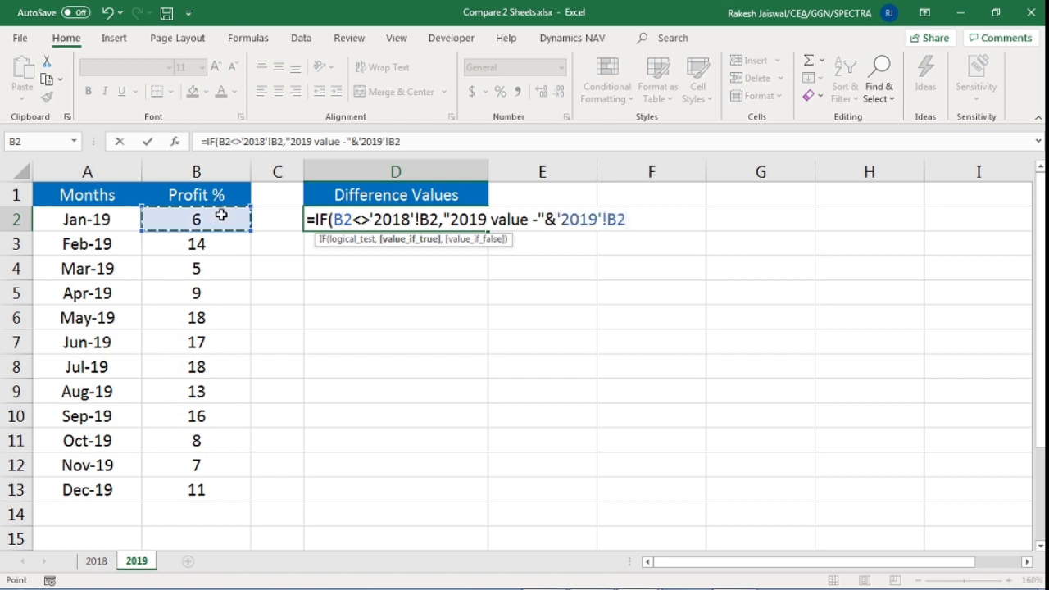
{"action": "type", "text": "&"}
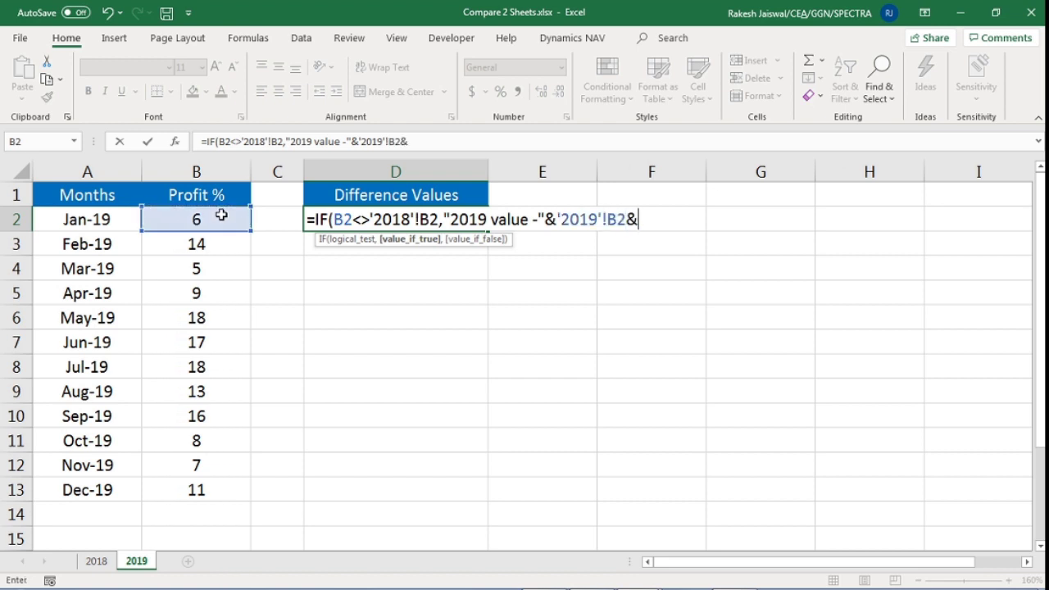
{"action": "type", "text": "\","}
{"action": "type", "text": " \""}
{"action": "type", "text": "&"}
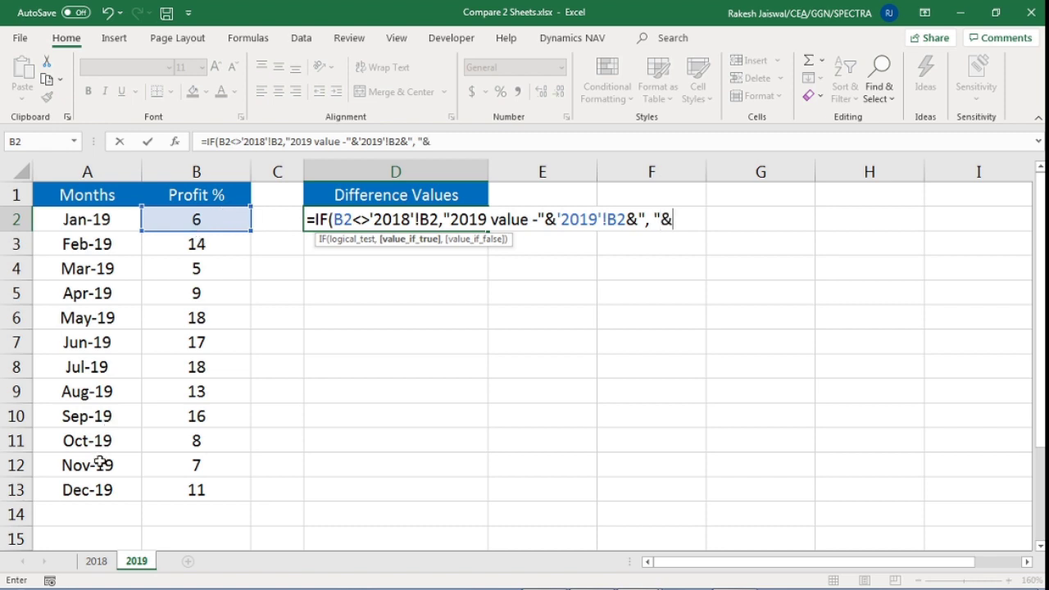
{"action": "type", "text": "\""}
{"action": "type", "text": "201"}
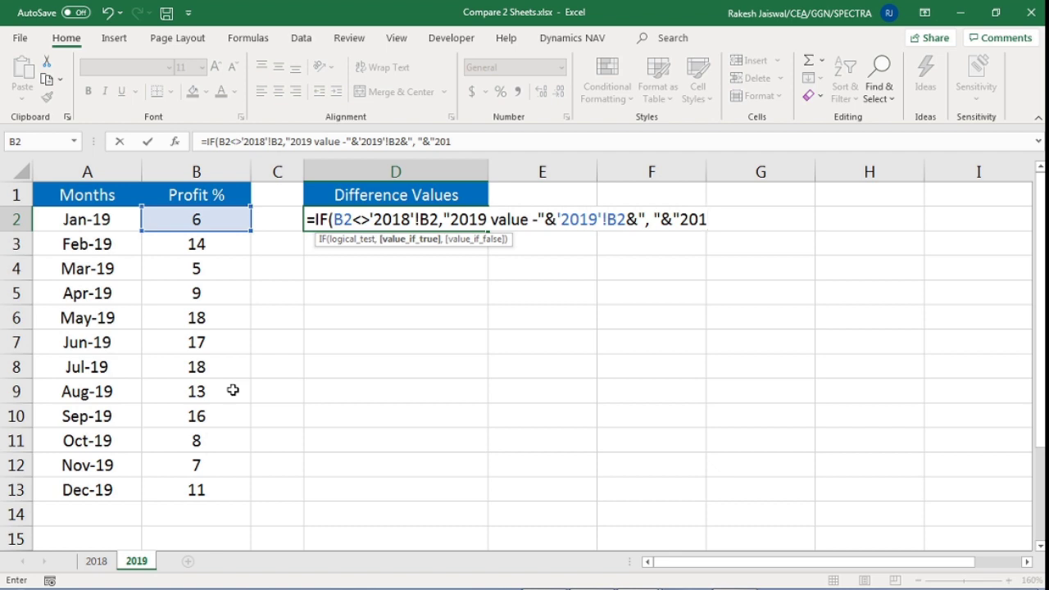
{"action": "type", "text": "8"}
{"action": "type", "text": "value -\""}
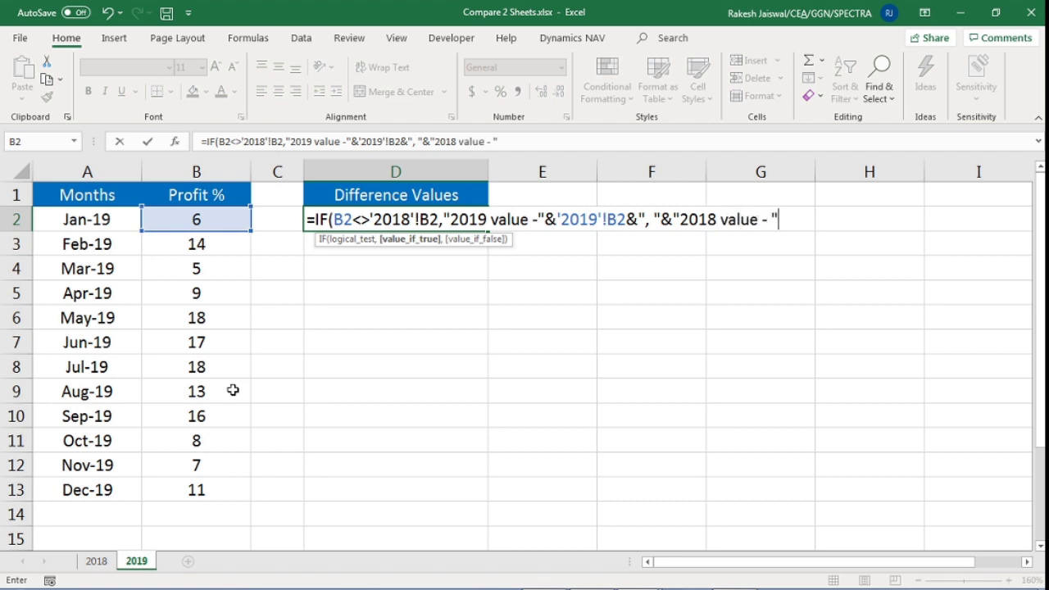
{"action": "type", "text": "&"}
{"action": "left_click", "coordinate": [96, 560]}
{"action": "left_click", "coordinate": [204, 219]}
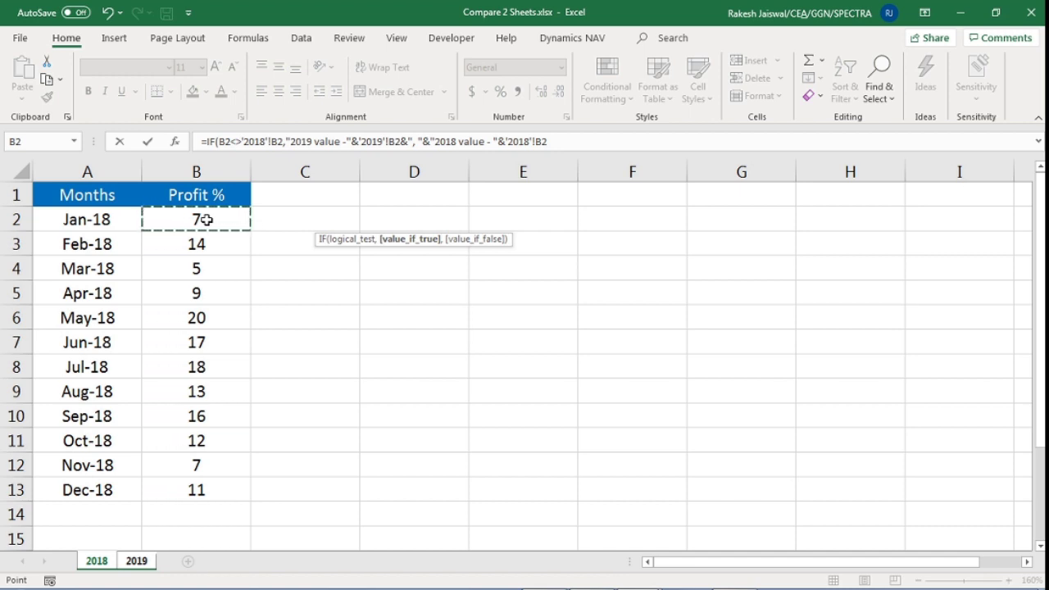
{"action": "type", "text": ",\"\""}
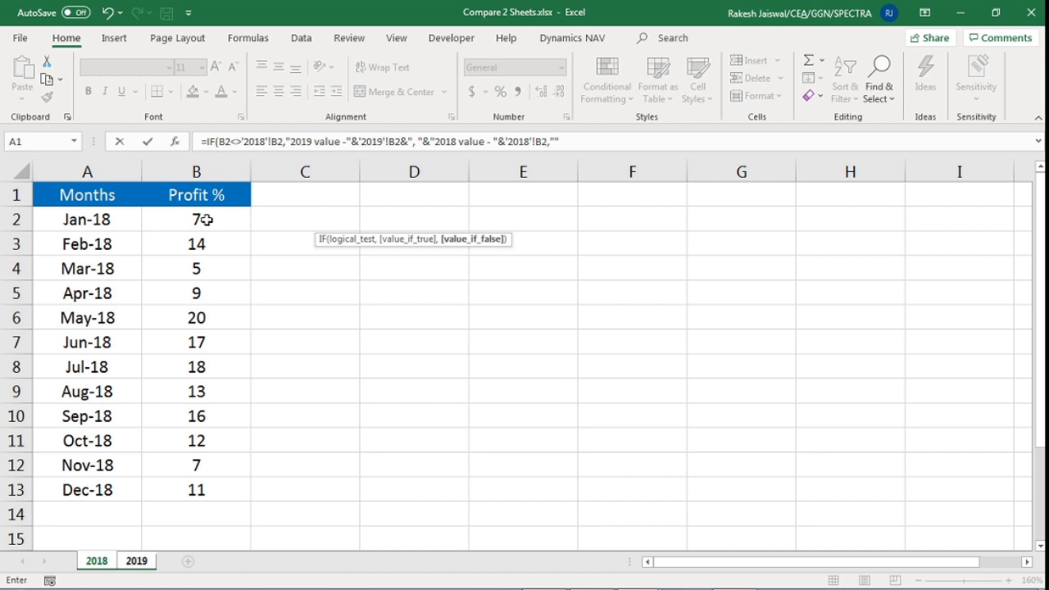
{"action": "type", "text": ")"}
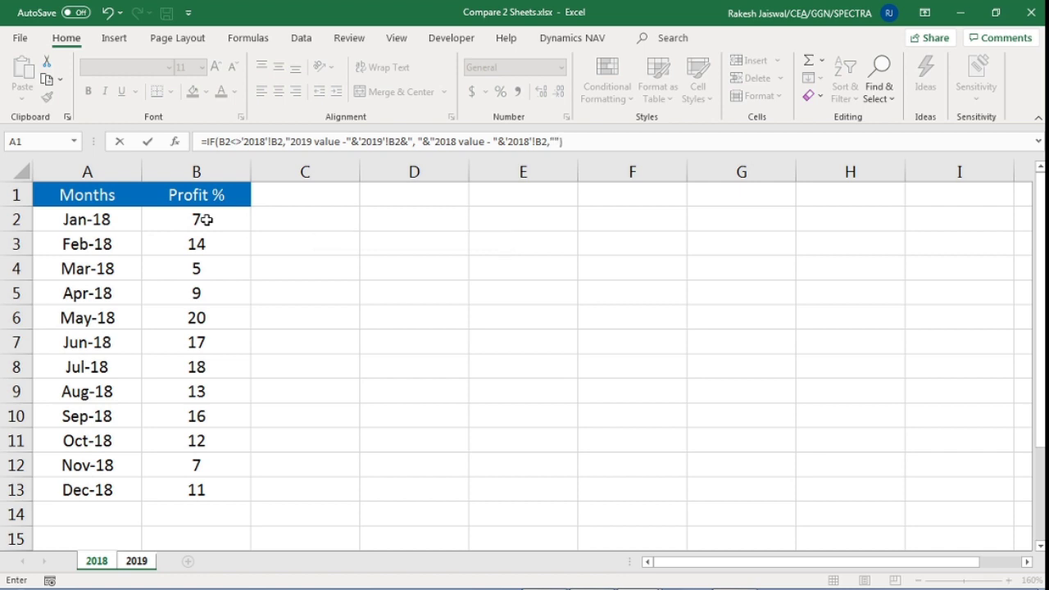
{"action": "key", "text": "Return"}
Widen column D and fill the difference formula down to D13.
{"action": "left_click", "coordinate": [363, 218]}
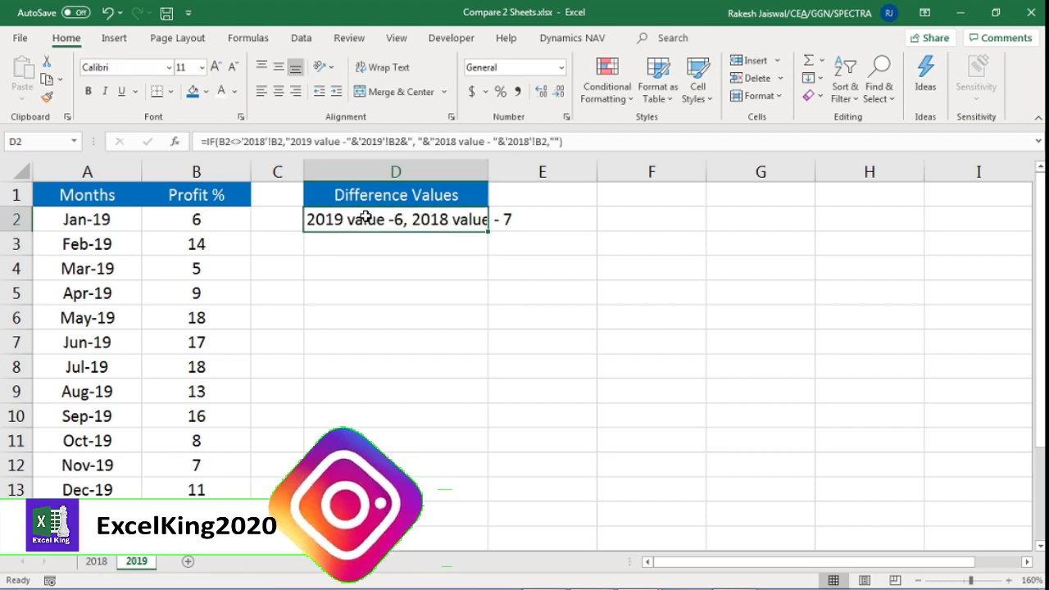
{"action": "left_click_drag", "start_coordinate": [491, 169], "coordinate": [539, 169]}
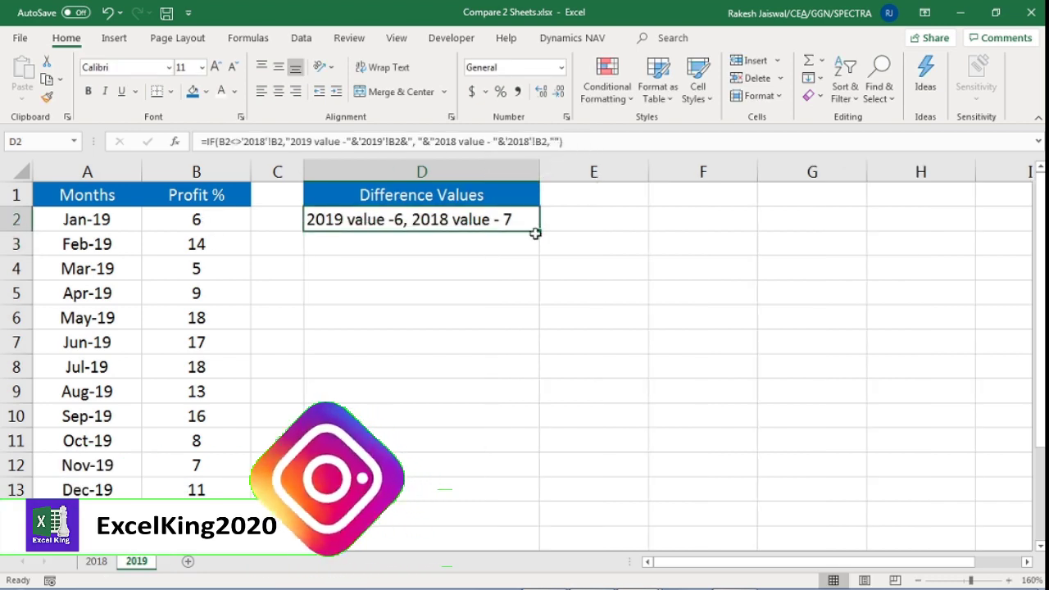
{"action": "left_click_drag", "start_coordinate": [542, 232], "coordinate": [542, 501]}
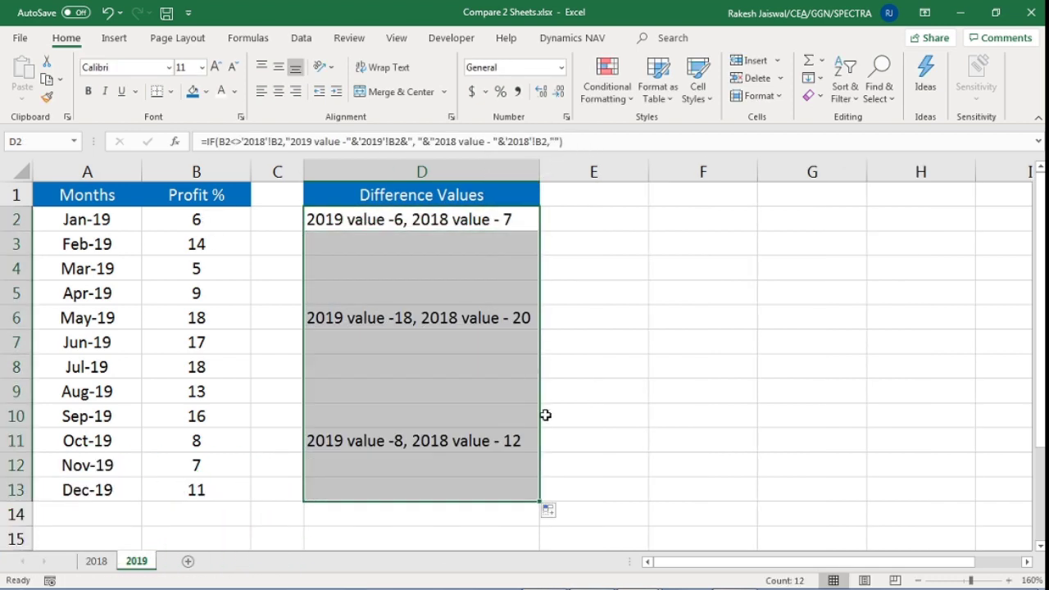
{"action": "left_click", "coordinate": [528, 191]}
{"action": "left_click_drag", "start_coordinate": [539, 170], "coordinate": [543, 171]}
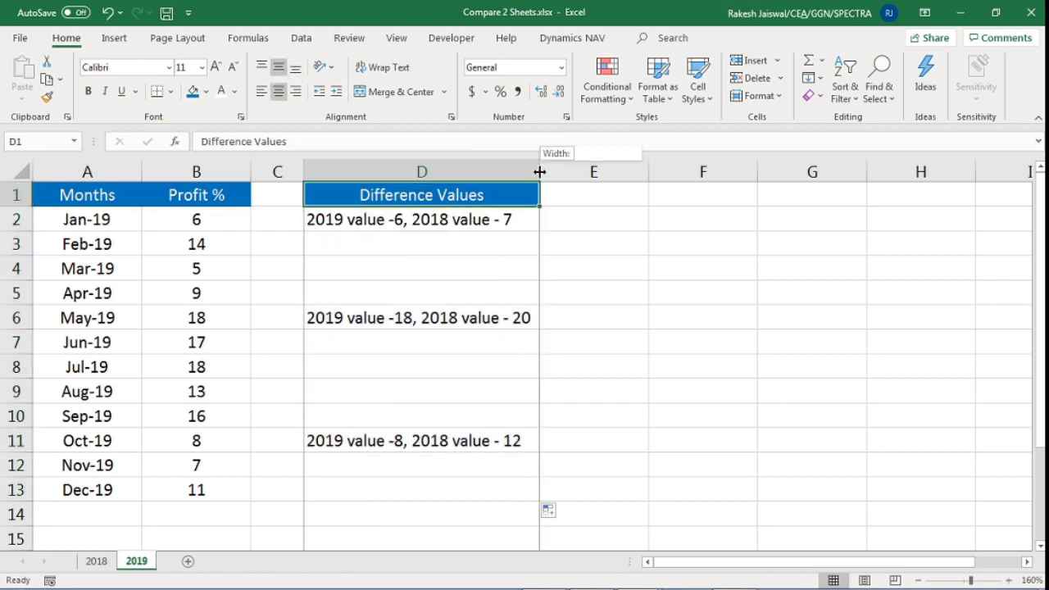
Fill the differing 2019 values B2, B6 and B11 yellow, then check 2018's January value 7.
{"action": "left_click", "coordinate": [238, 222]}
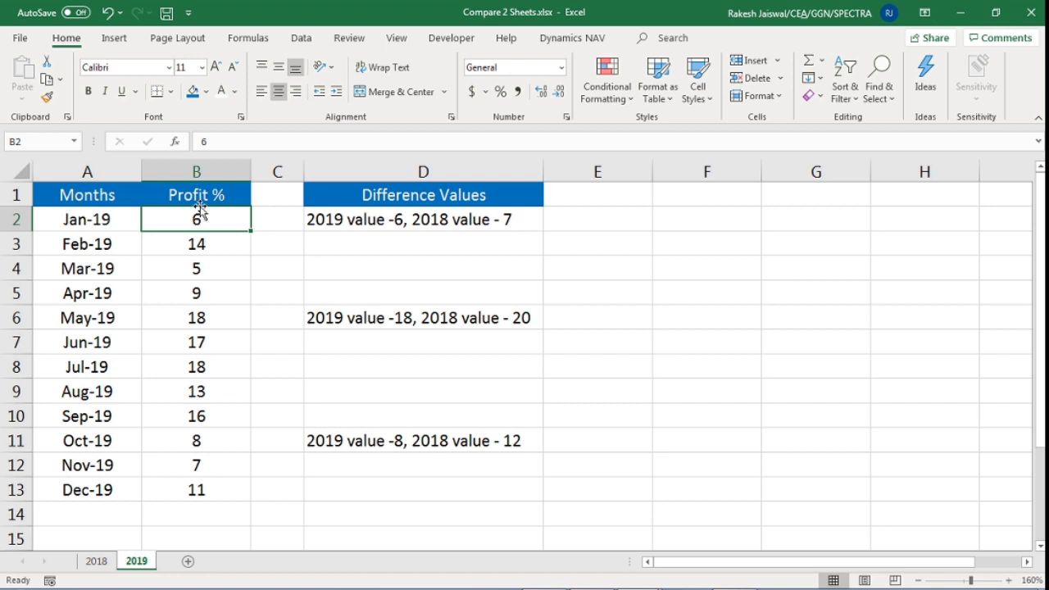
{"action": "left_click", "coordinate": [205, 92]}
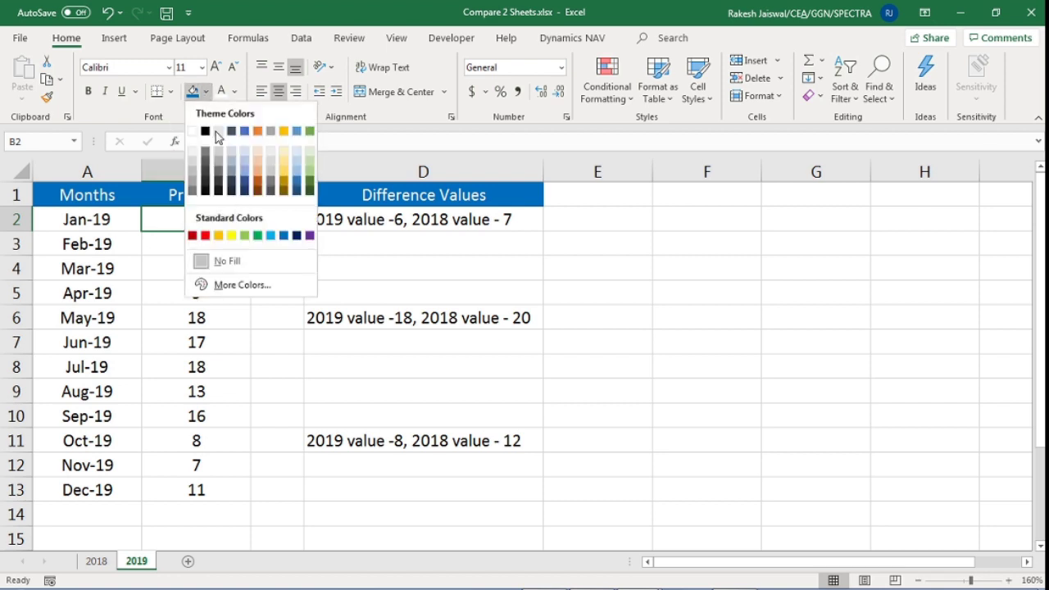
{"action": "left_click", "coordinate": [231, 235]}
{"action": "left_click", "coordinate": [222, 317]}
{"action": "left_click", "coordinate": [195, 97]}
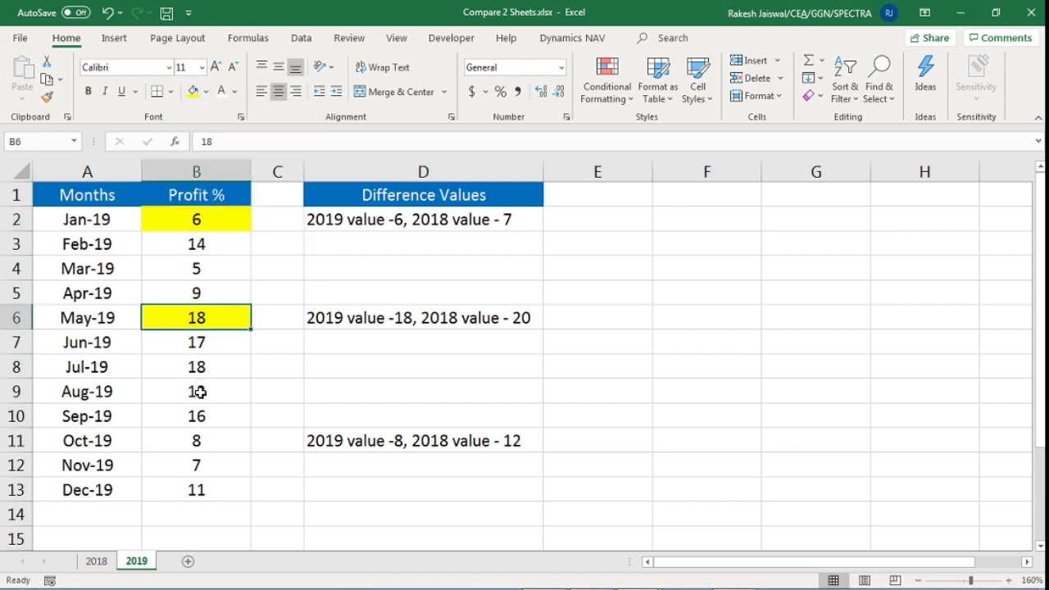
{"action": "left_click", "coordinate": [208, 441]}
{"action": "left_click", "coordinate": [194, 97]}
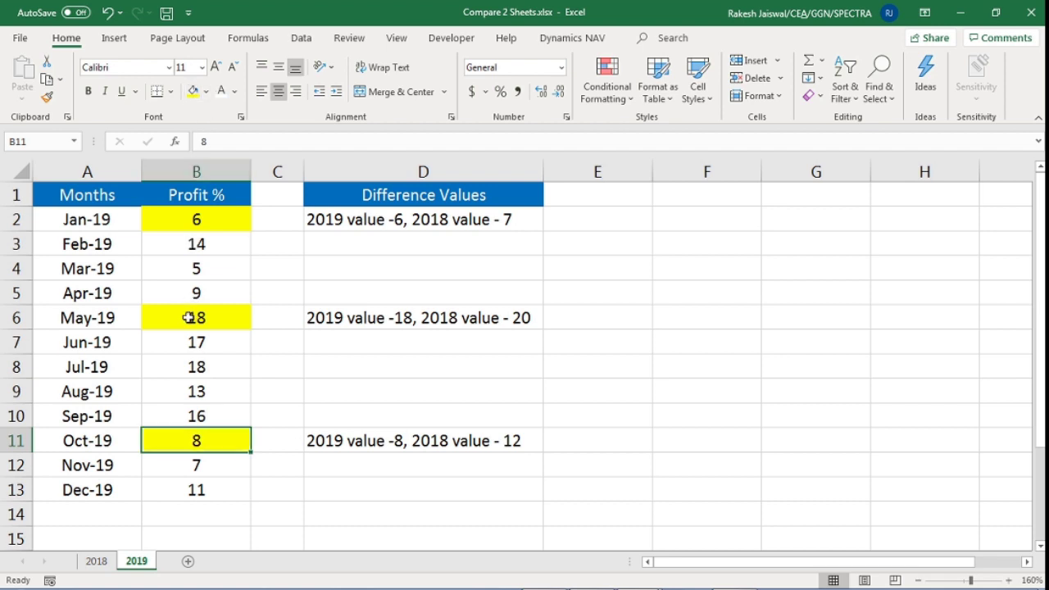
{"action": "left_click", "coordinate": [198, 220]}
{"action": "left_click", "coordinate": [216, 317]}
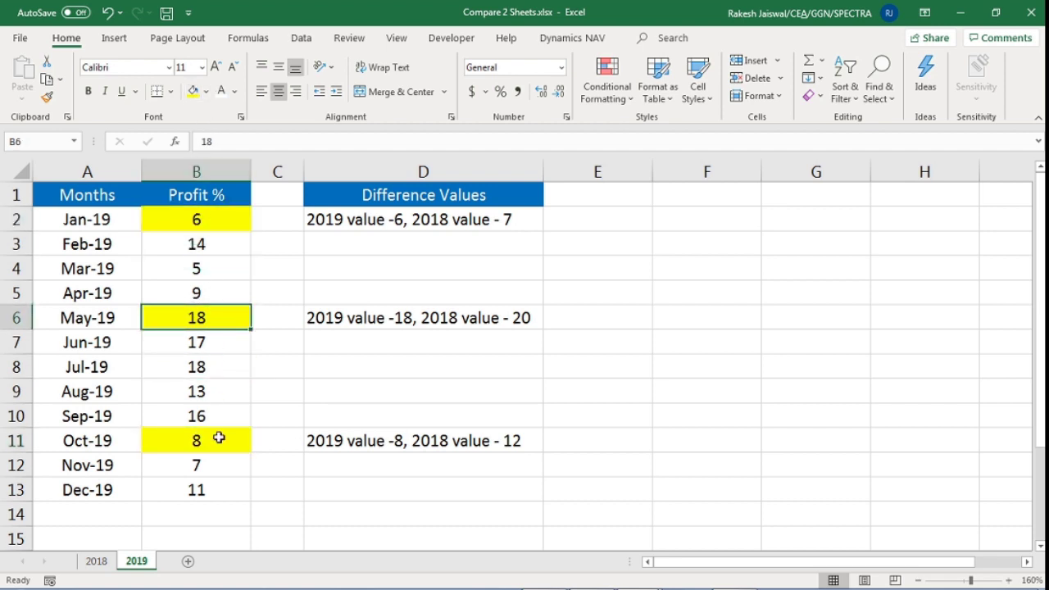
{"action": "left_click", "coordinate": [217, 438]}
{"action": "left_click", "coordinate": [205, 221]}
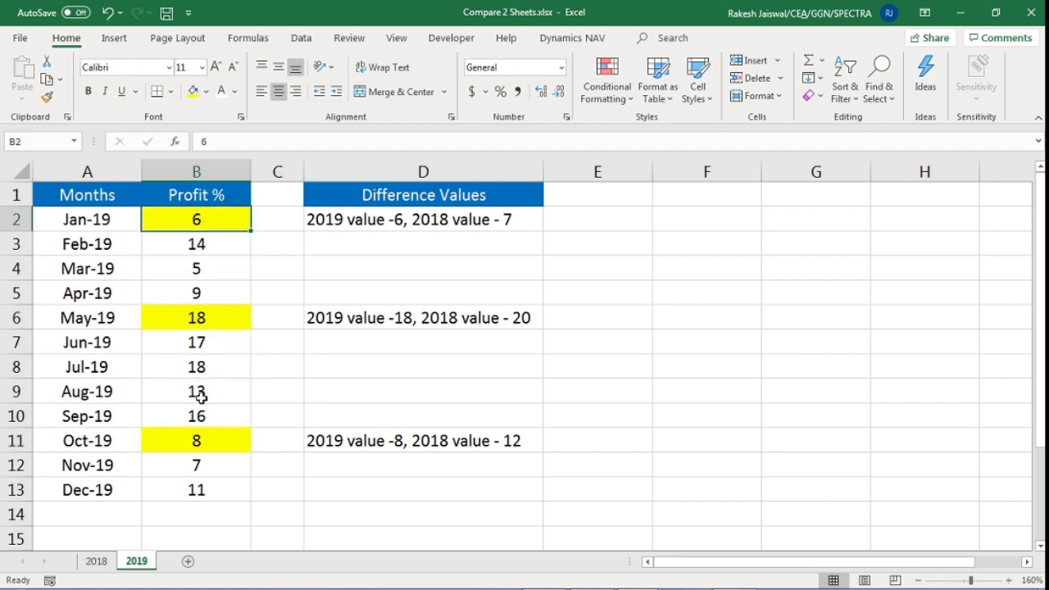
{"action": "left_click", "coordinate": [97, 562]}
{"action": "left_click", "coordinate": [212, 218]}
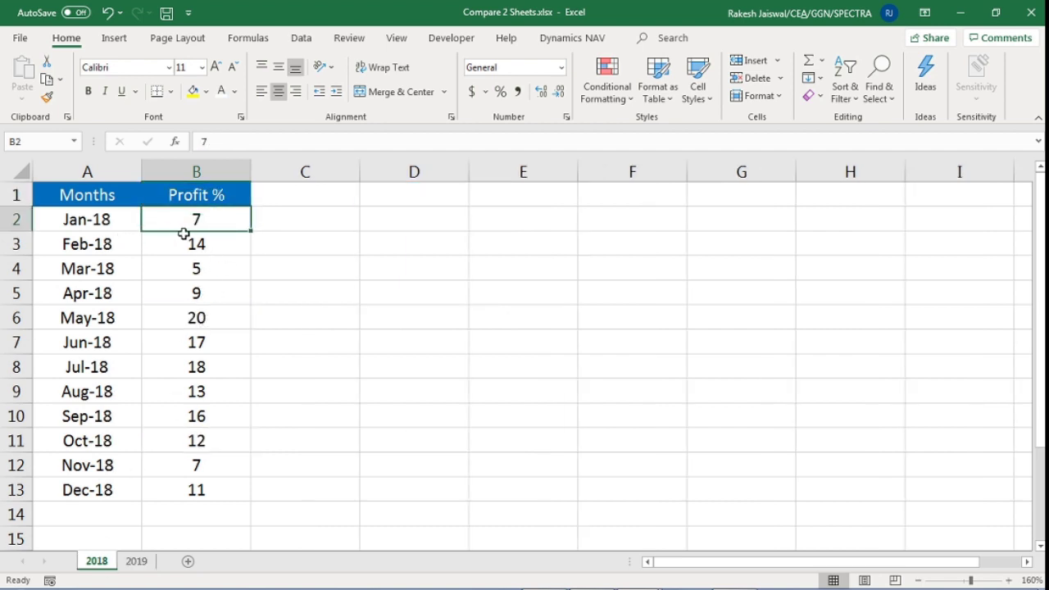
Compare February and January values across sheets, ending on 2019 with D2 selected.
{"action": "left_click", "coordinate": [136, 561]}
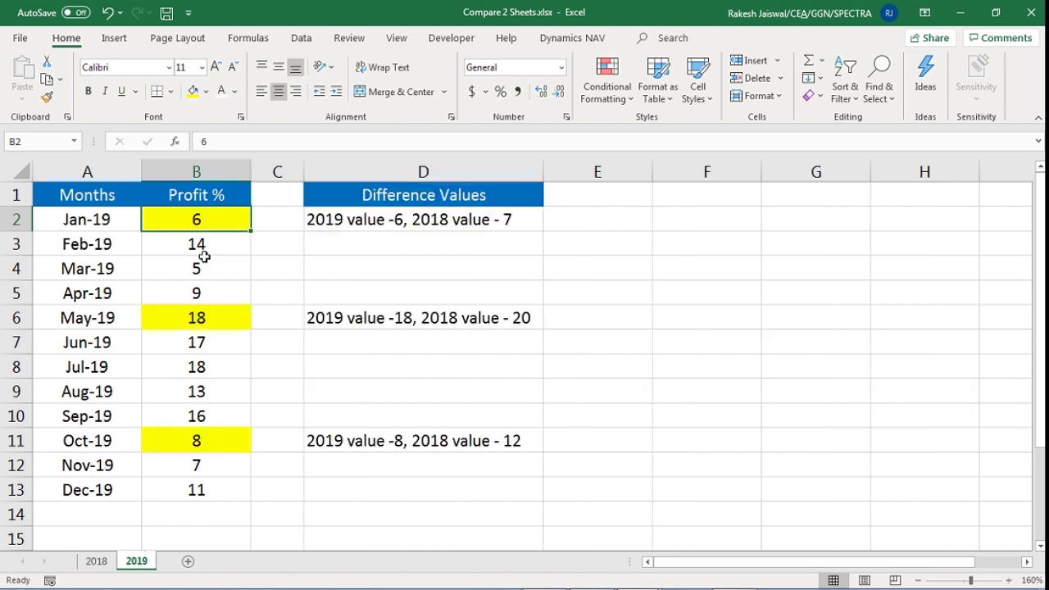
{"action": "left_click", "coordinate": [96, 561]}
{"action": "left_click", "coordinate": [200, 246]}
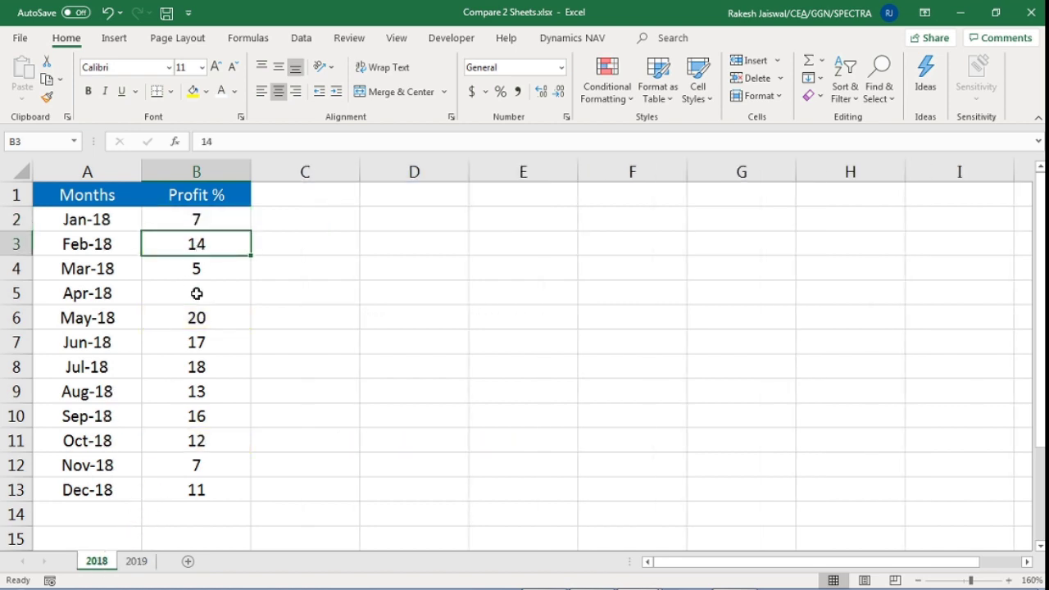
{"action": "left_click", "coordinate": [136, 562]}
{"action": "left_click", "coordinate": [208, 246]}
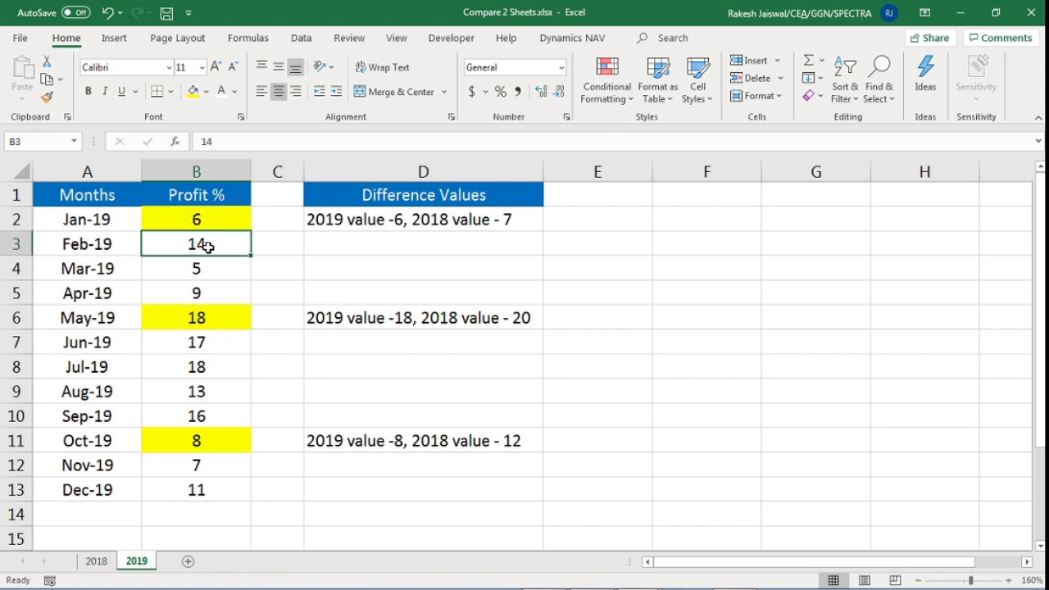
{"action": "left_click", "coordinate": [231, 219]}
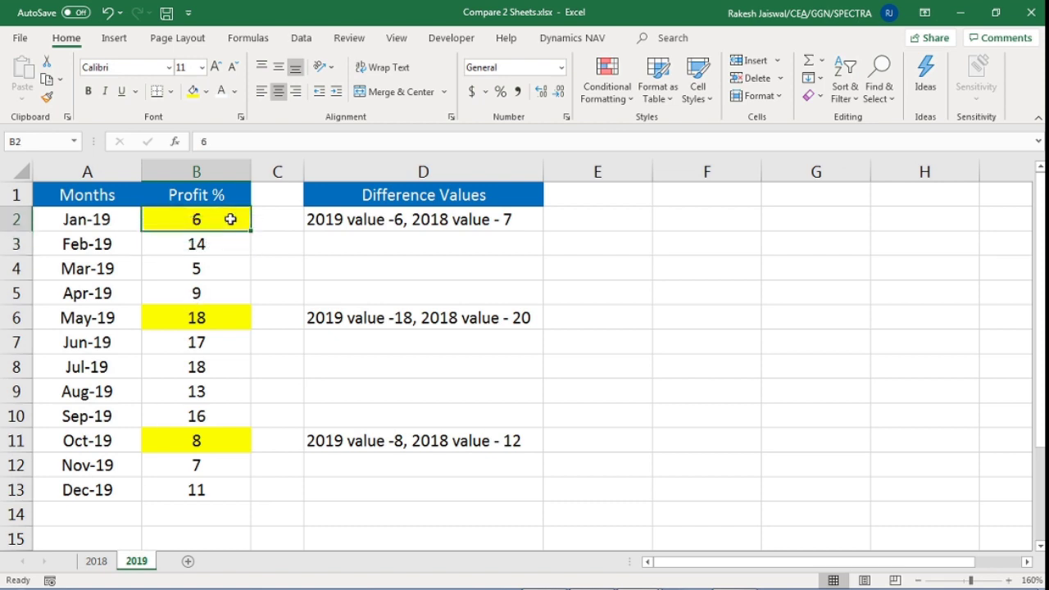
{"action": "left_click", "coordinate": [410, 215]}
{"action": "left_click", "coordinate": [238, 216]}
{"action": "left_click", "coordinate": [348, 220]}
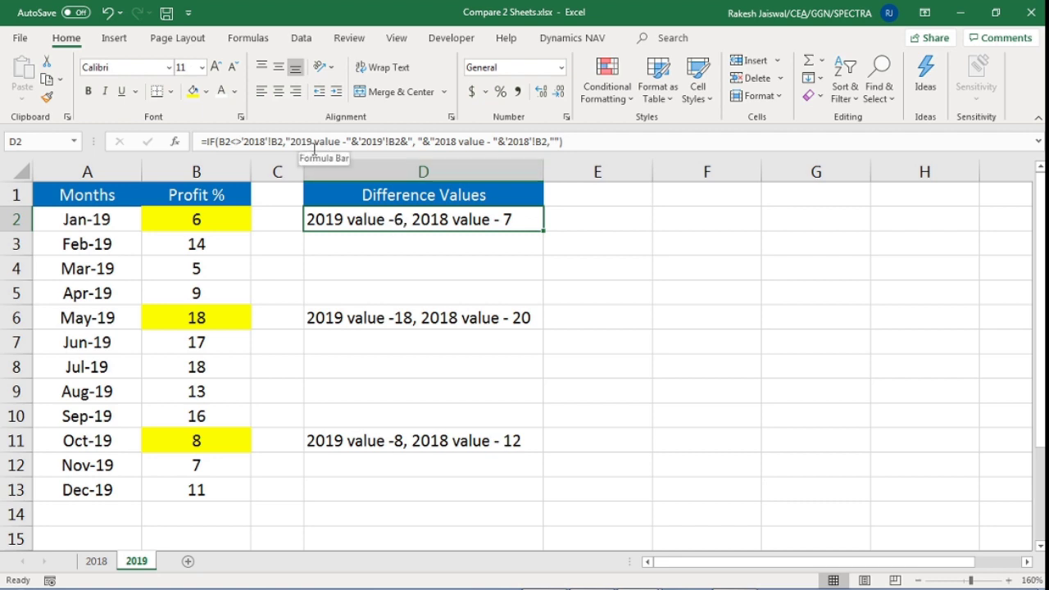
Change the dashes after '2019 value' and '2018 value' in D2's formula to colons.
{"action": "left_click", "coordinate": [349, 142]}
{"action": "key", "text": "BackSpace"}
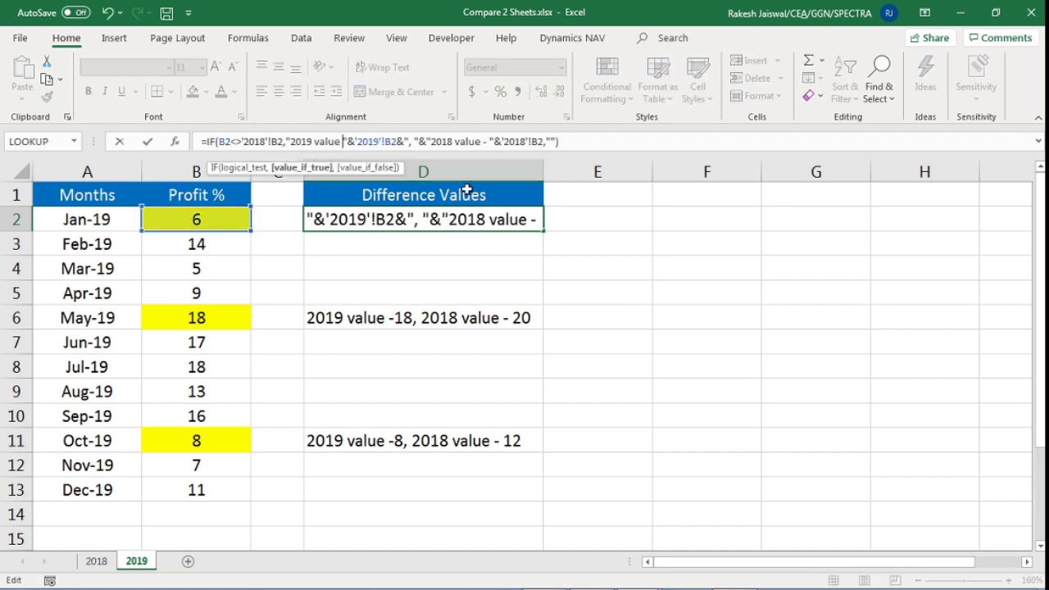
{"action": "type", "text": ":"}
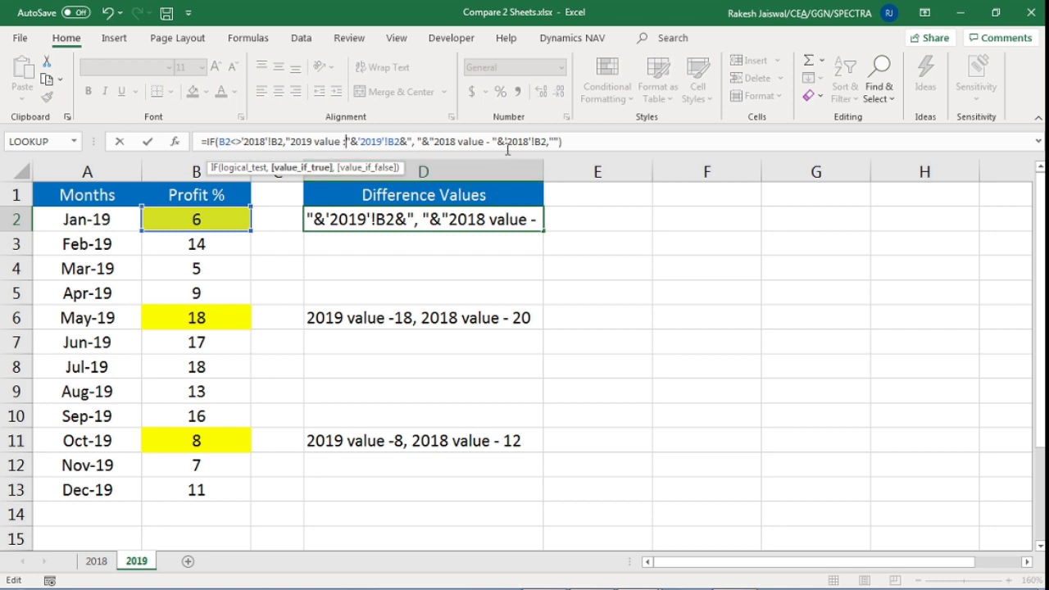
{"action": "key", "text": "BackSpace"}
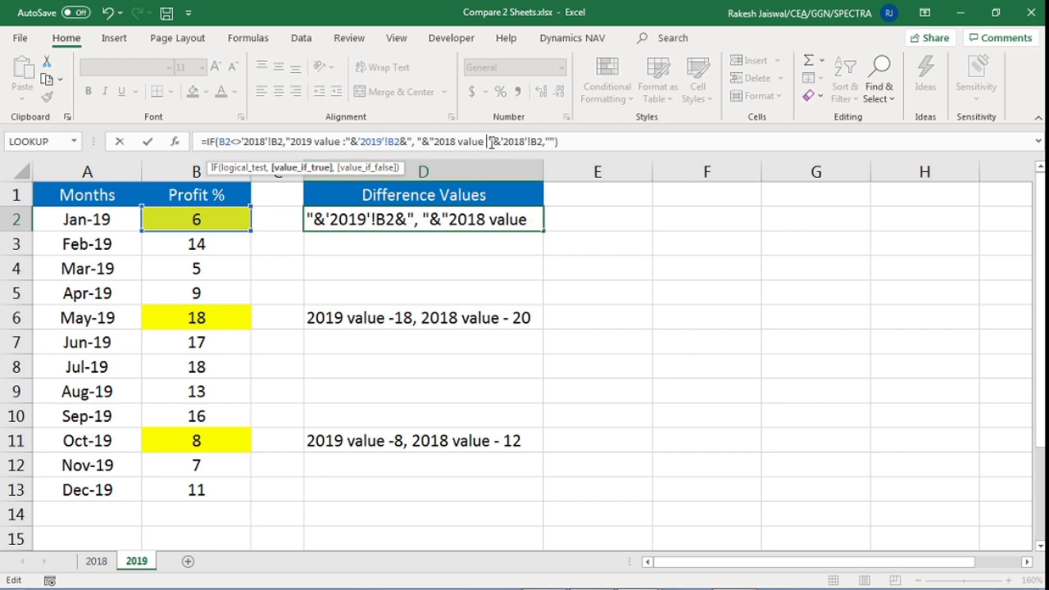
{"action": "type", "text": ":"}
{"action": "key", "text": "Return"}
Copy the corrected D2 formula down through D13 and check the results.
{"action": "key", "text": "Up"}
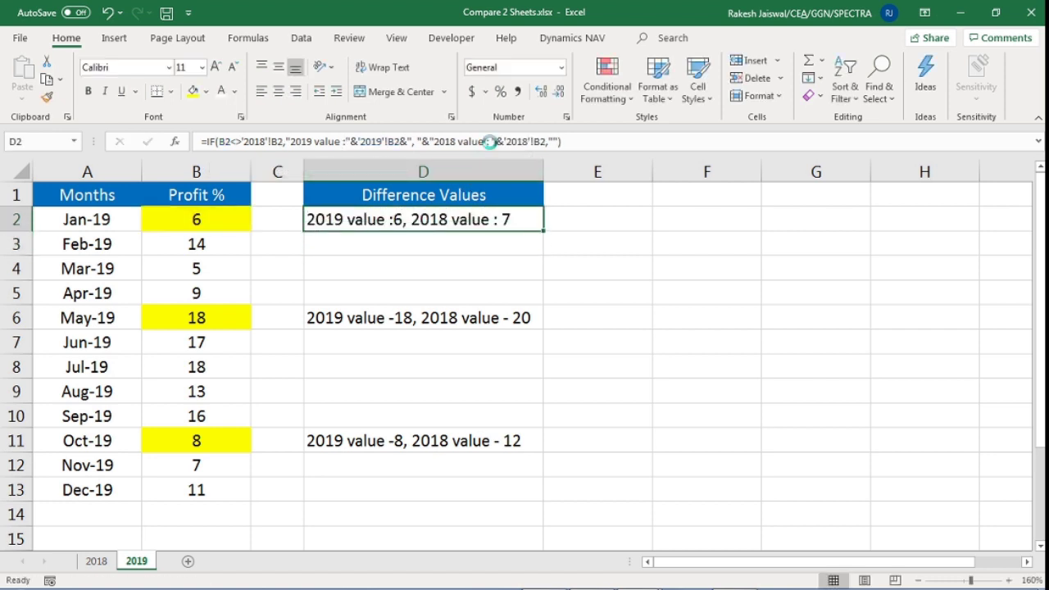
{"action": "key", "text": "ctrl+c"}
{"action": "key", "text": "ctrl+shift+Down"}
{"action": "key", "text": "ctrl+v"}
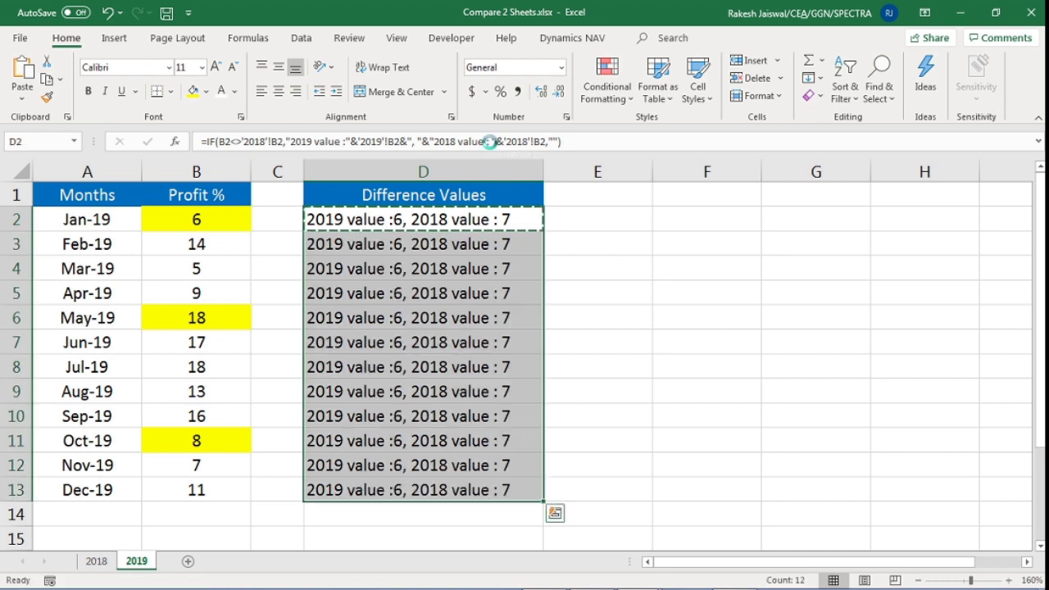
{"action": "key", "text": "Escape"}
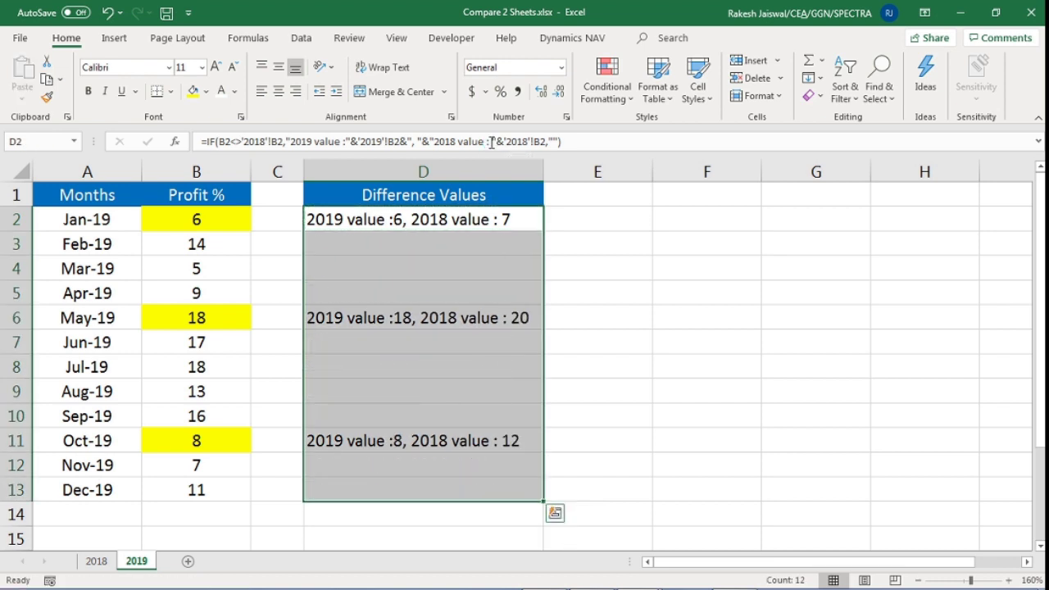
{"action": "left_click", "coordinate": [418, 244]}
{"action": "left_click", "coordinate": [427, 220]}
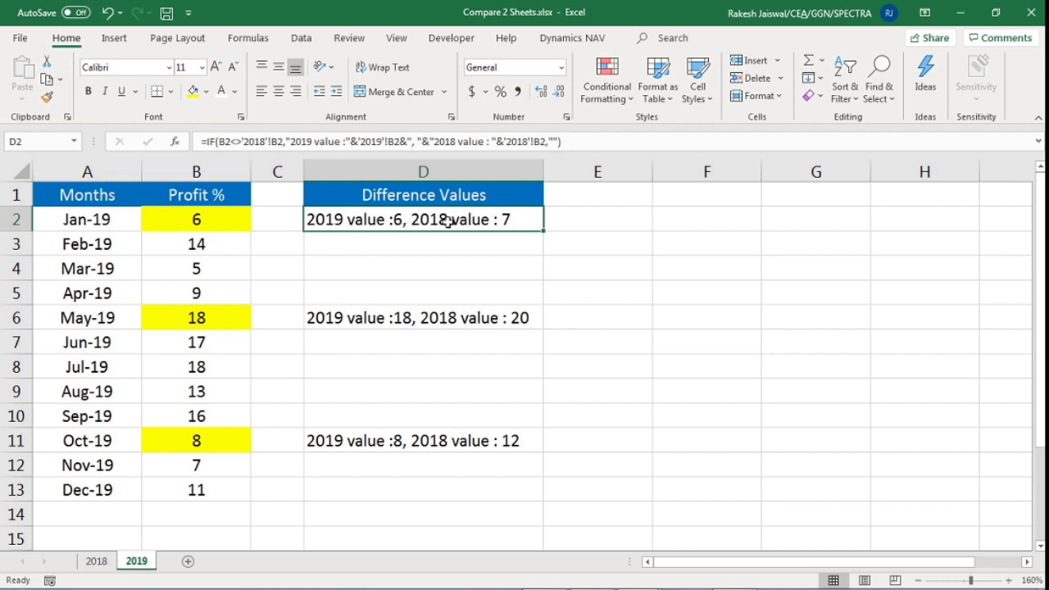
Check the D3–D6 formulas, enlarge the formula bar, and start editing D2.
{"action": "left_click", "coordinate": [425, 318]}
{"action": "left_click", "coordinate": [376, 248]}
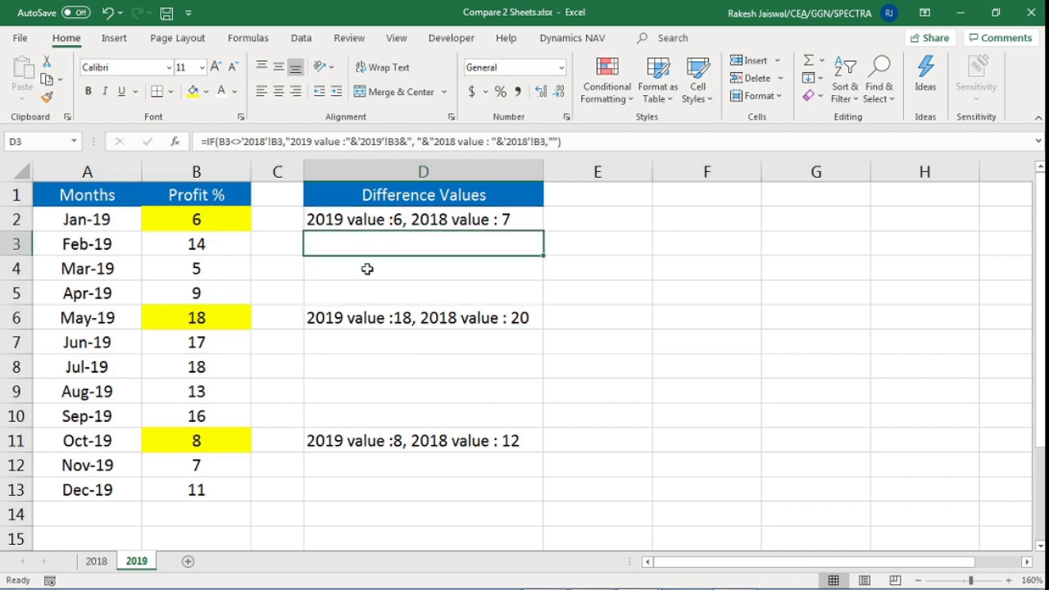
{"action": "left_click", "coordinate": [367, 269]}
{"action": "left_click", "coordinate": [368, 291]}
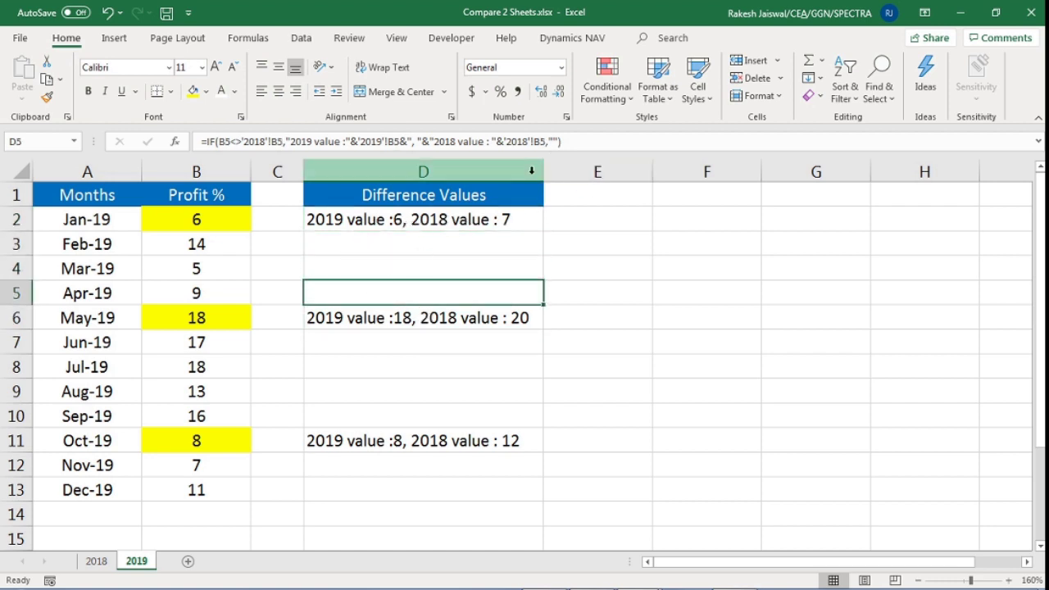
{"action": "left_click_drag", "start_coordinate": [342, 158], "coordinate": [343, 174]}
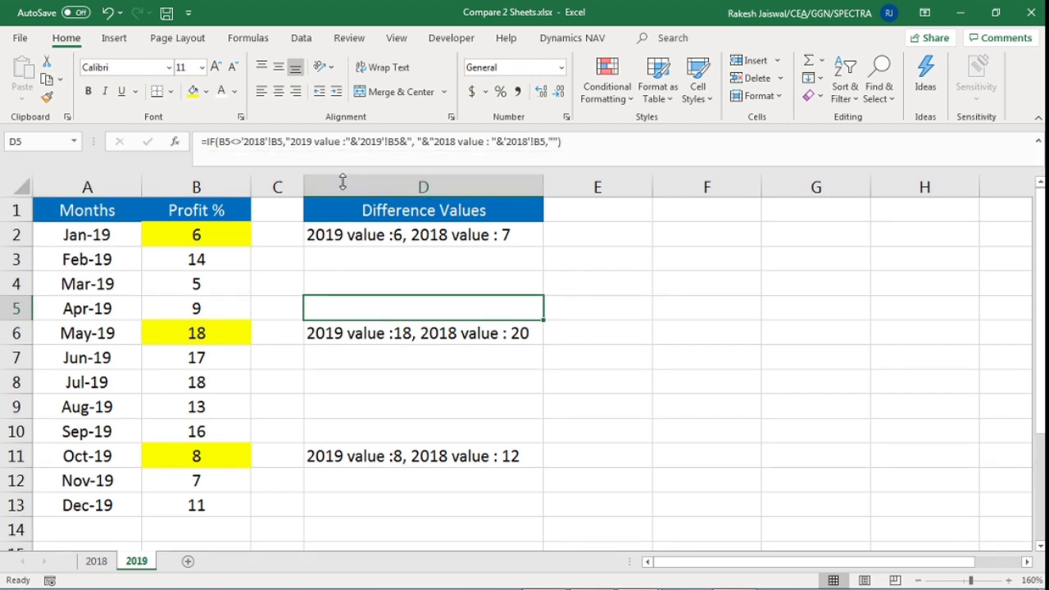
{"action": "left_click", "coordinate": [356, 236]}
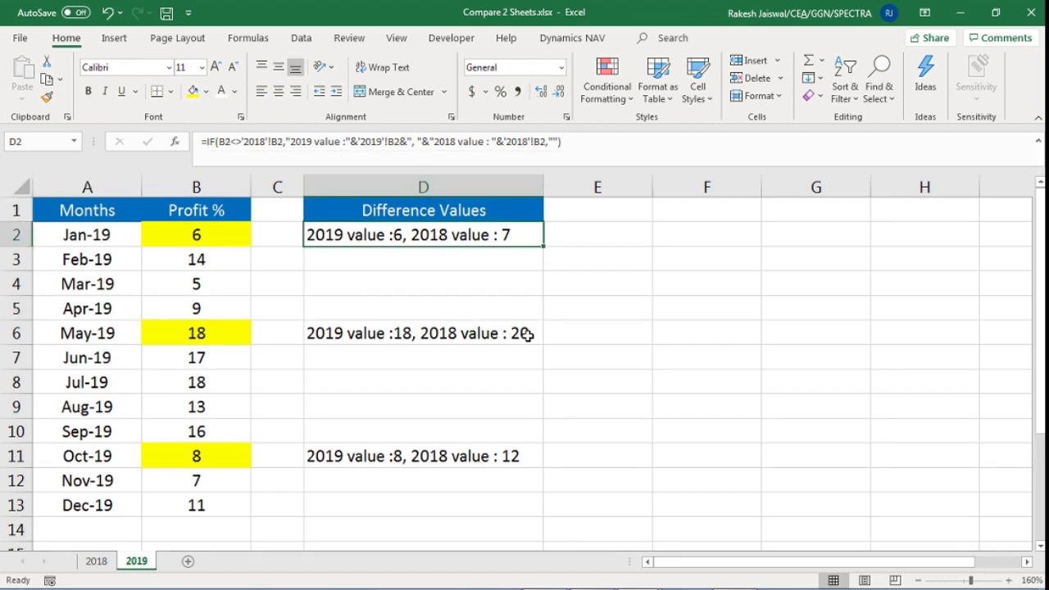
{"action": "key", "text": "F2"}
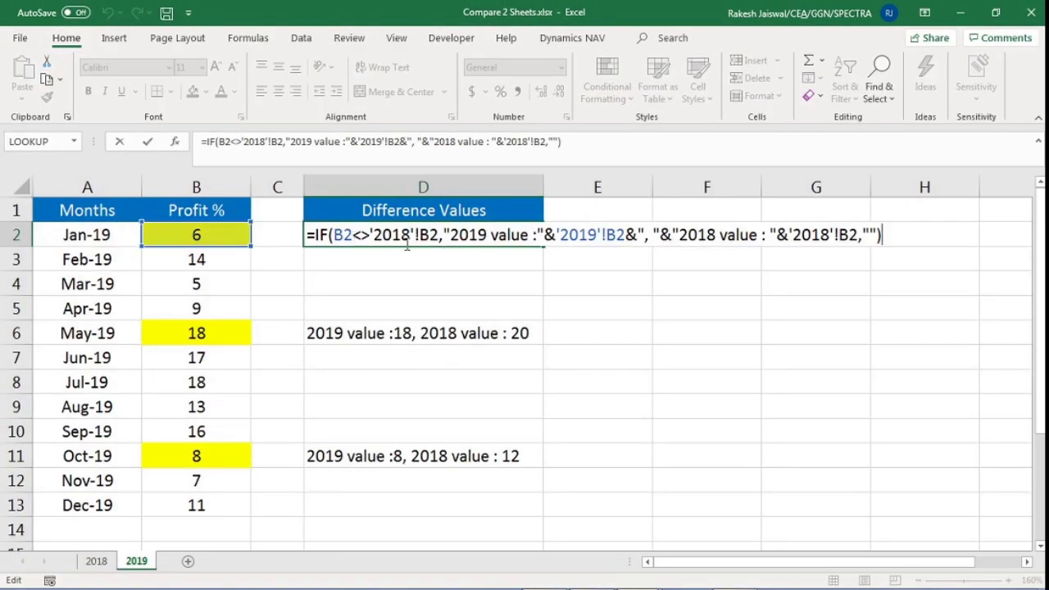
{"action": "left_click", "coordinate": [97, 562]}
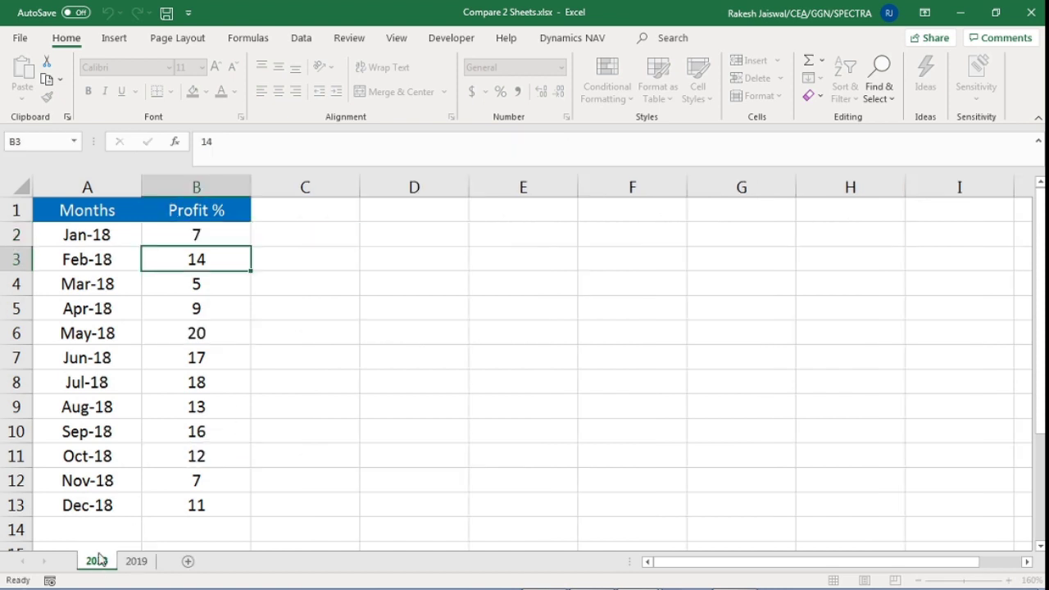
{"action": "left_click", "coordinate": [198, 235]}
{"action": "left_click", "coordinate": [137, 562]}
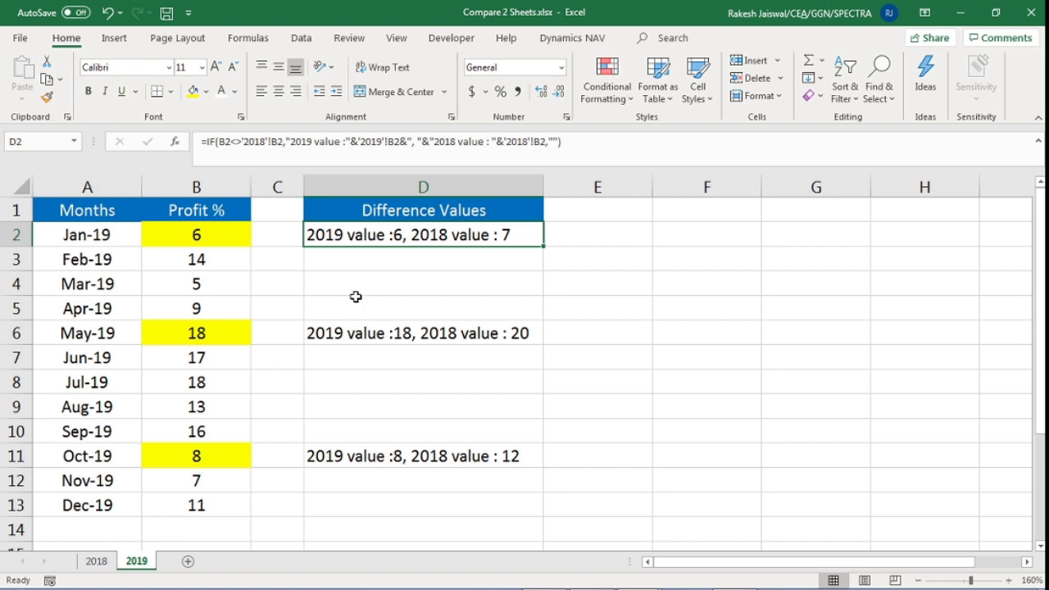
{"action": "left_click_drag", "start_coordinate": [352, 239], "coordinate": [371, 239]}
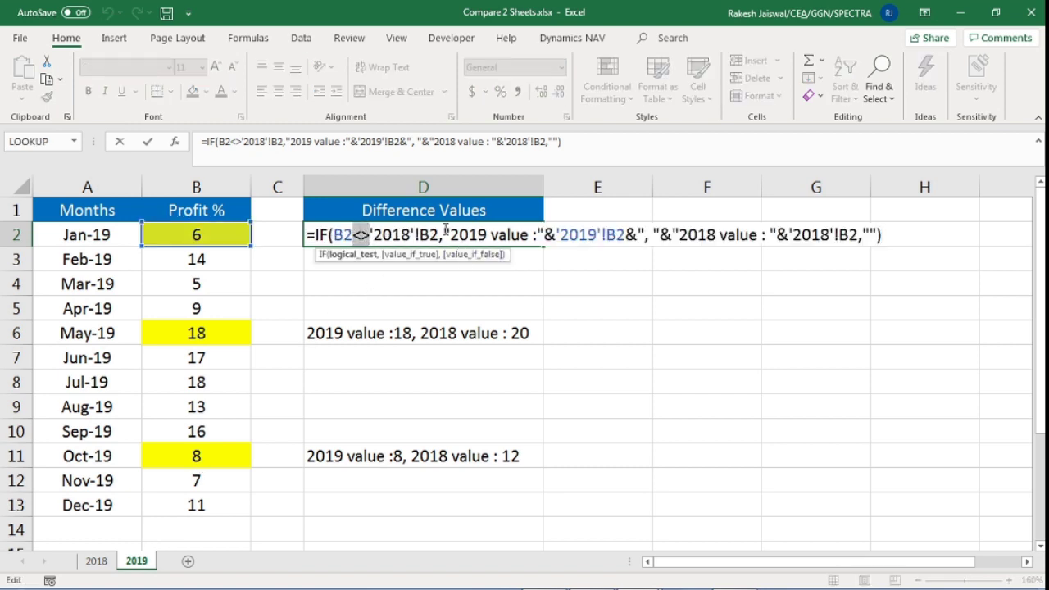
{"action": "left_click_drag", "start_coordinate": [443, 235], "coordinate": [539, 235]}
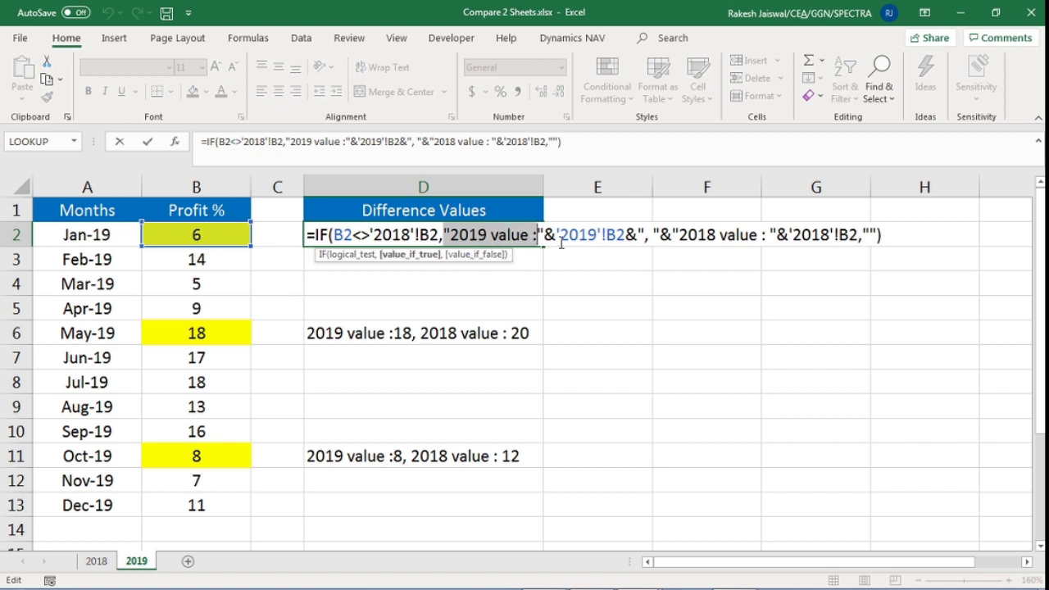
{"action": "mouse_move", "coordinate": [556, 235]}
{"action": "left_mouse_down"}
{"action": "mouse_move", "coordinate": [544, 235]}
{"action": "mouse_move", "coordinate": [626, 234]}
{"action": "left_mouse_up"}
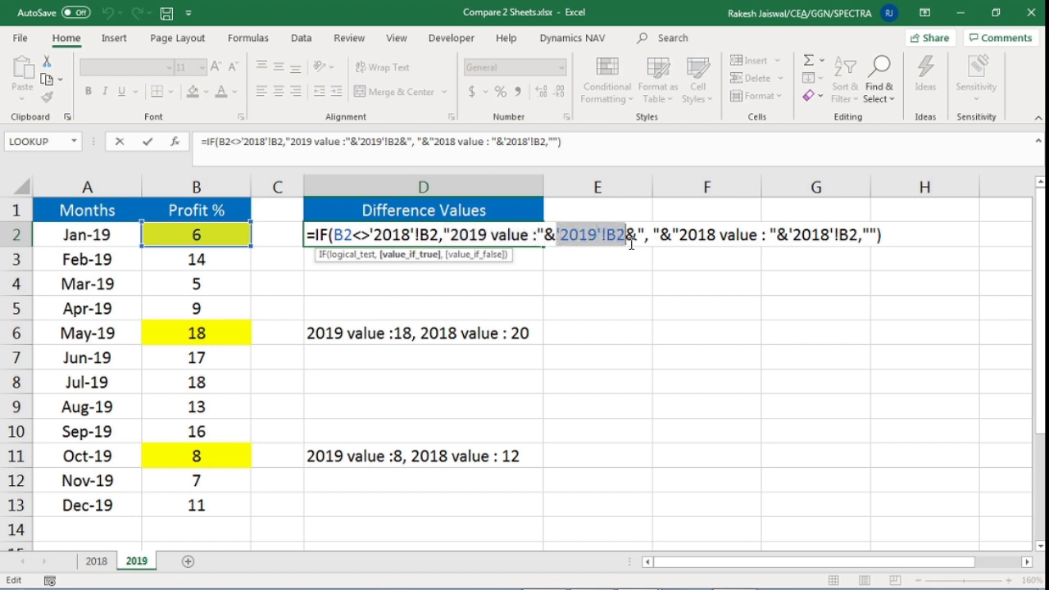
{"action": "left_click", "coordinate": [636, 236]}
{"action": "left_click_drag", "start_coordinate": [644, 234], "coordinate": [662, 234]}
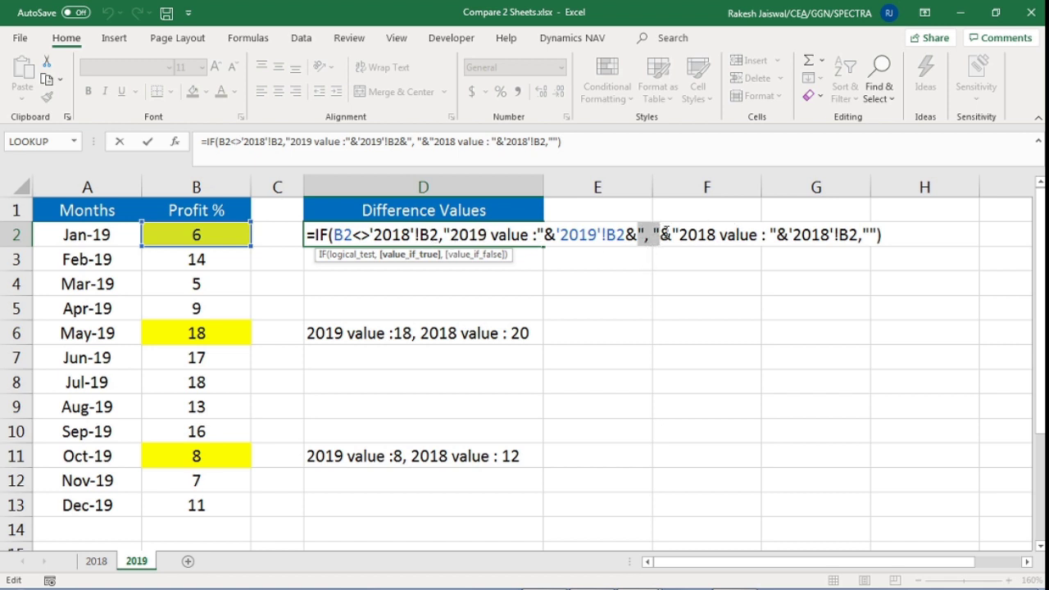
{"action": "left_click_drag", "start_coordinate": [674, 234], "coordinate": [777, 234]}
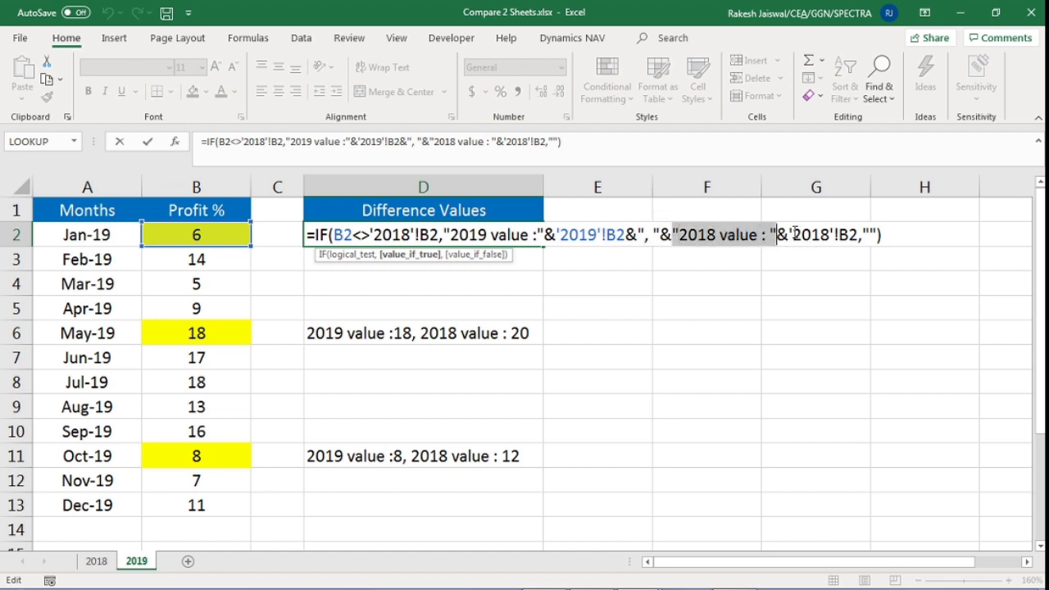
{"action": "left_click_drag", "start_coordinate": [790, 235], "coordinate": [862, 234]}
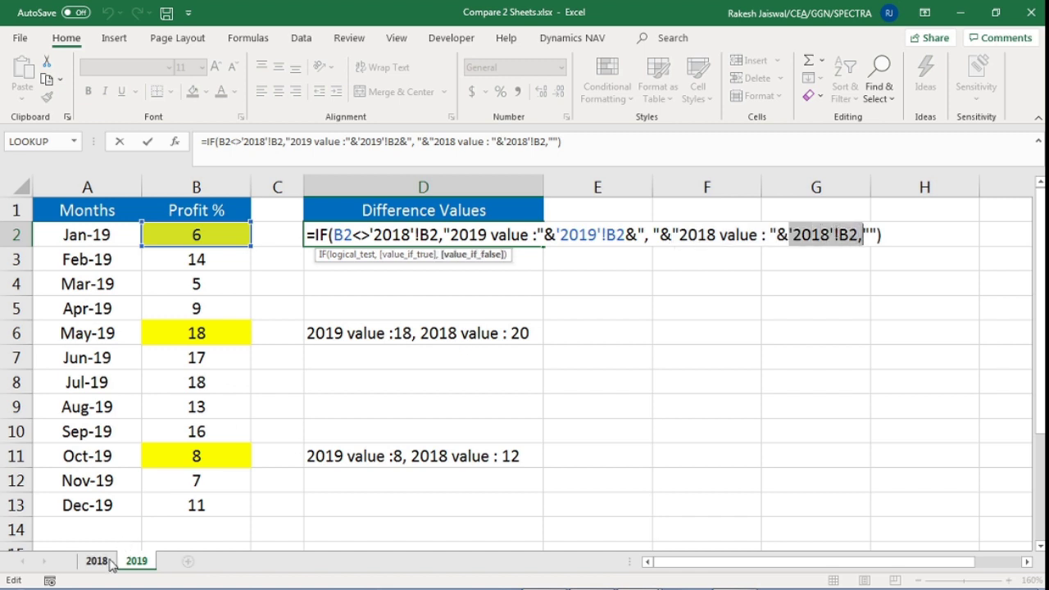
{"action": "left_click", "coordinate": [864, 236]}
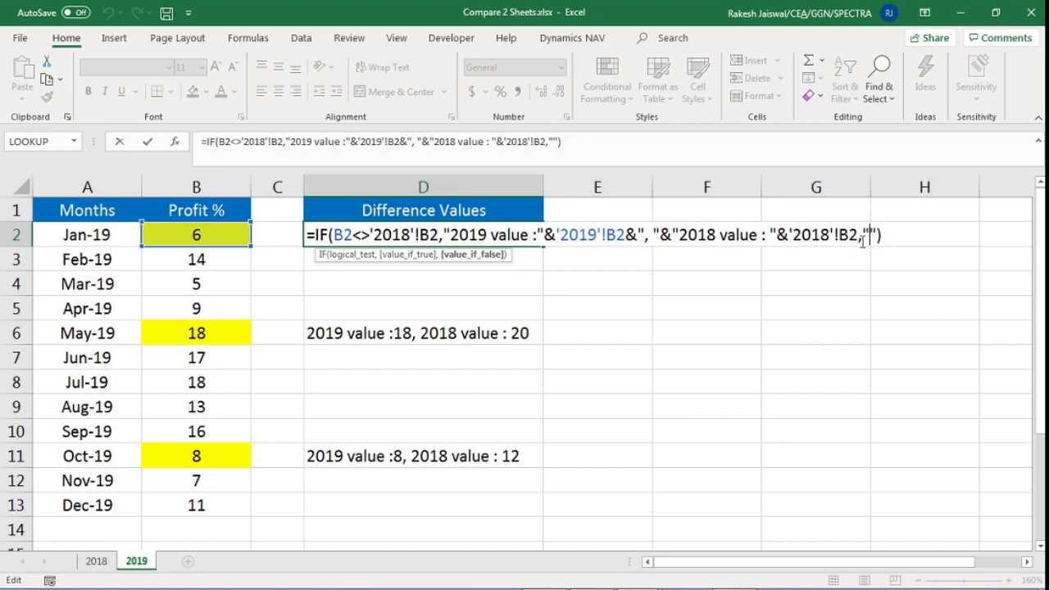
{"action": "left_click", "coordinate": [483, 282]}
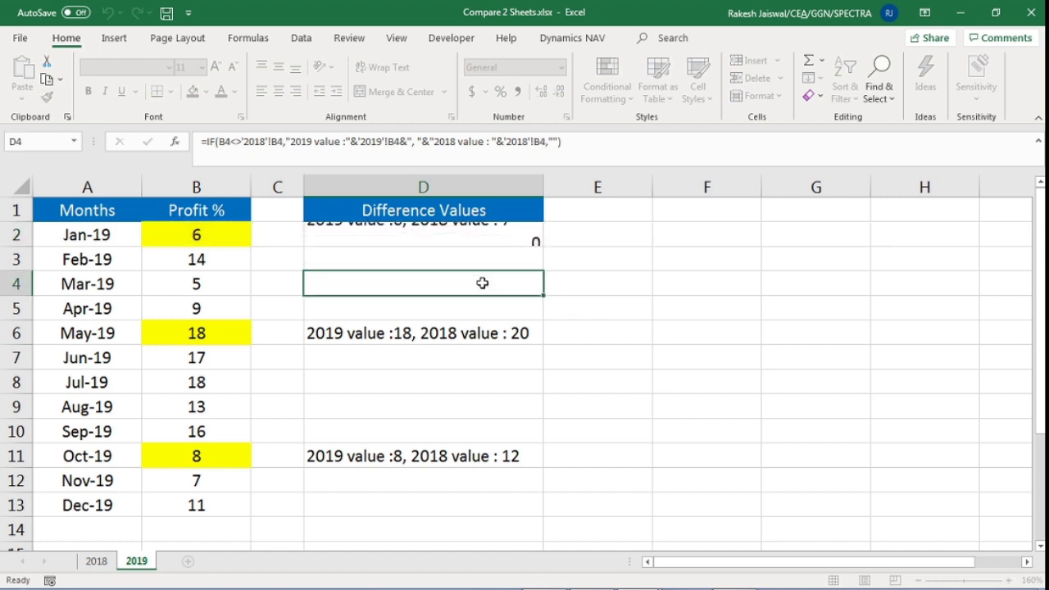
{"action": "left_click", "coordinate": [513, 239]}
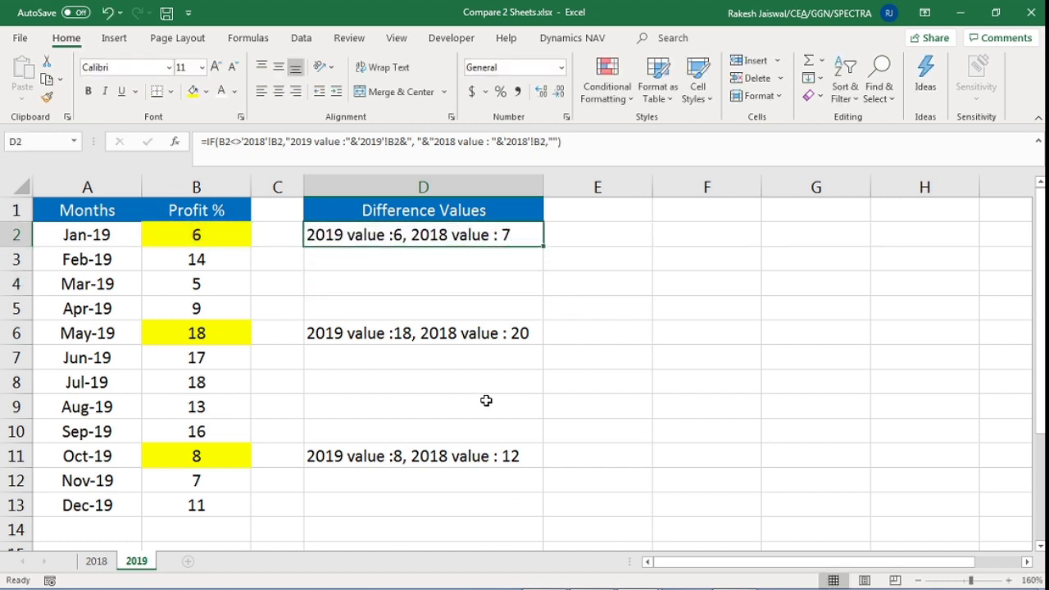
{"action": "left_click", "coordinate": [435, 252]}
{"action": "left_click", "coordinate": [430, 227]}
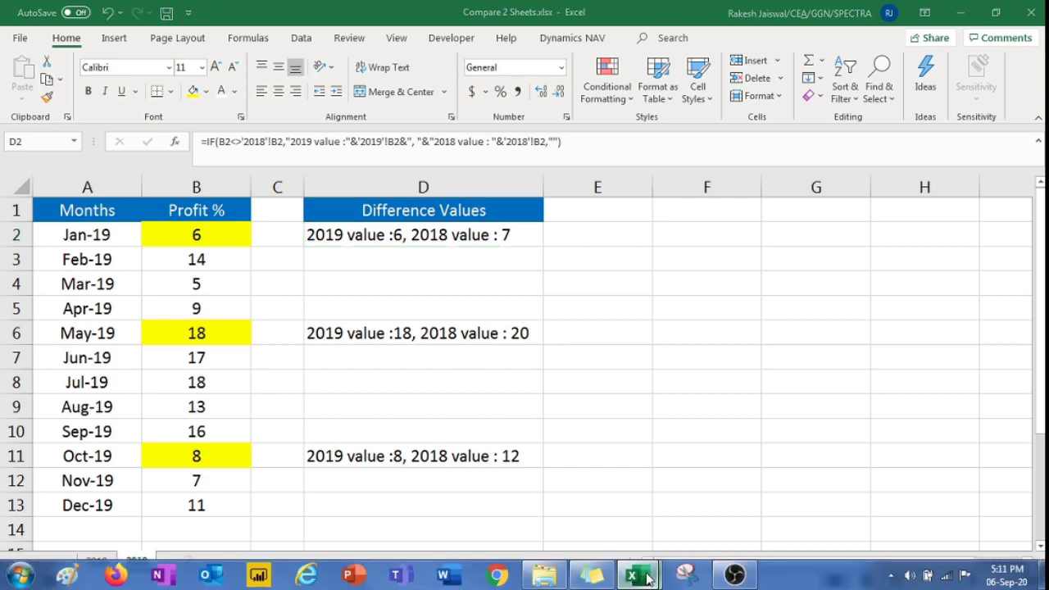
Bring Compare Two WorkSheets.xlsx to the front and look over its Introduction sheet.
{"action": "left_click", "coordinate": [713, 488]}
{"action": "left_click", "coordinate": [483, 346]}
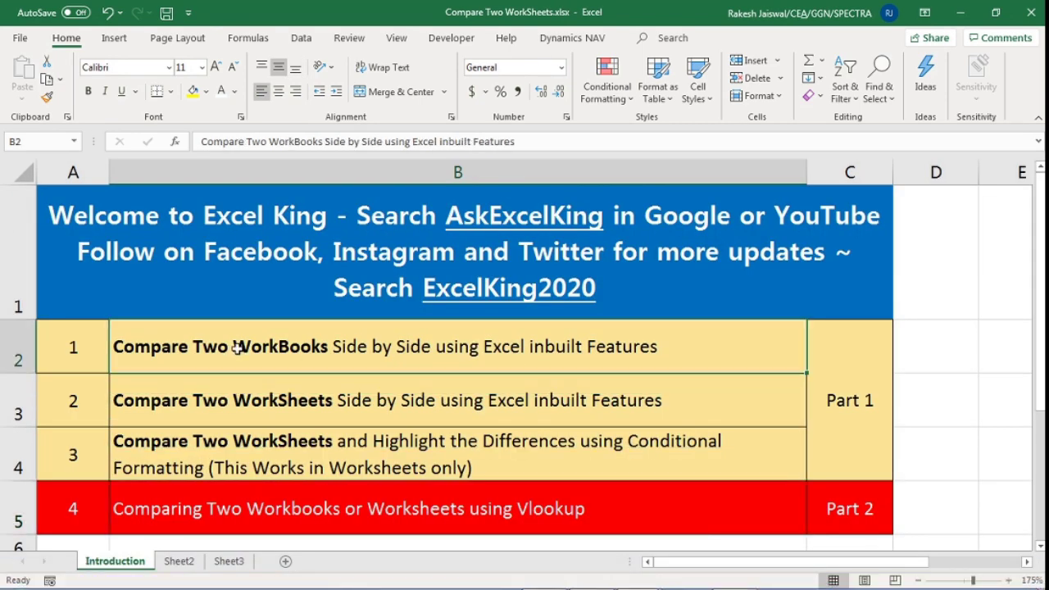
{"action": "left_click", "coordinate": [233, 390]}
{"action": "left_click", "coordinate": [458, 455]}
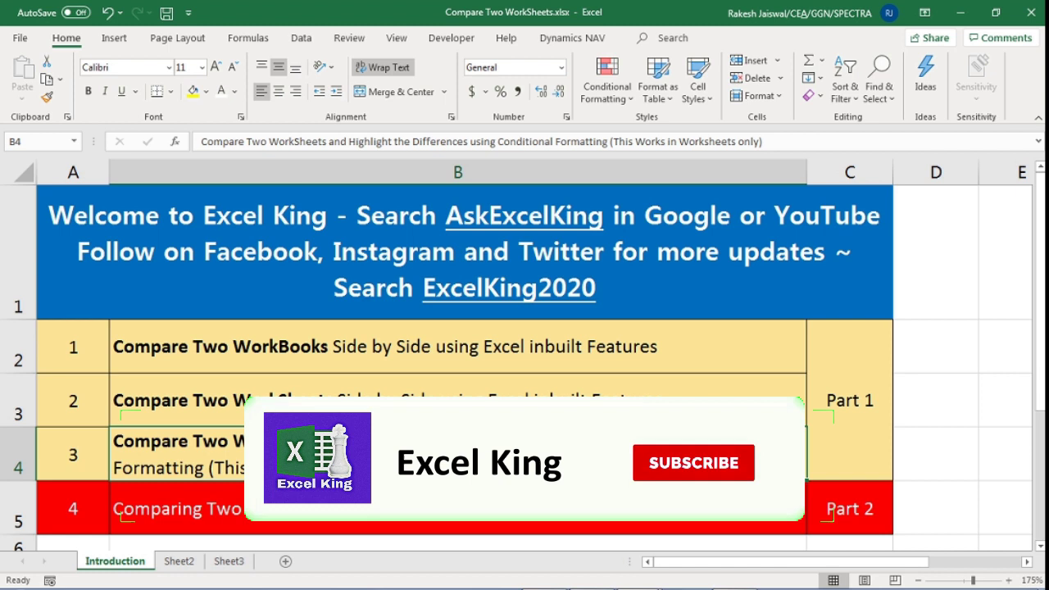
{"action": "left_click", "coordinate": [822, 424]}
Review the listed methods: Compare Two WorkBooks, side-by-side, highlight differences, and Part 2's Vlookup.
{"action": "left_click", "coordinate": [412, 340]}
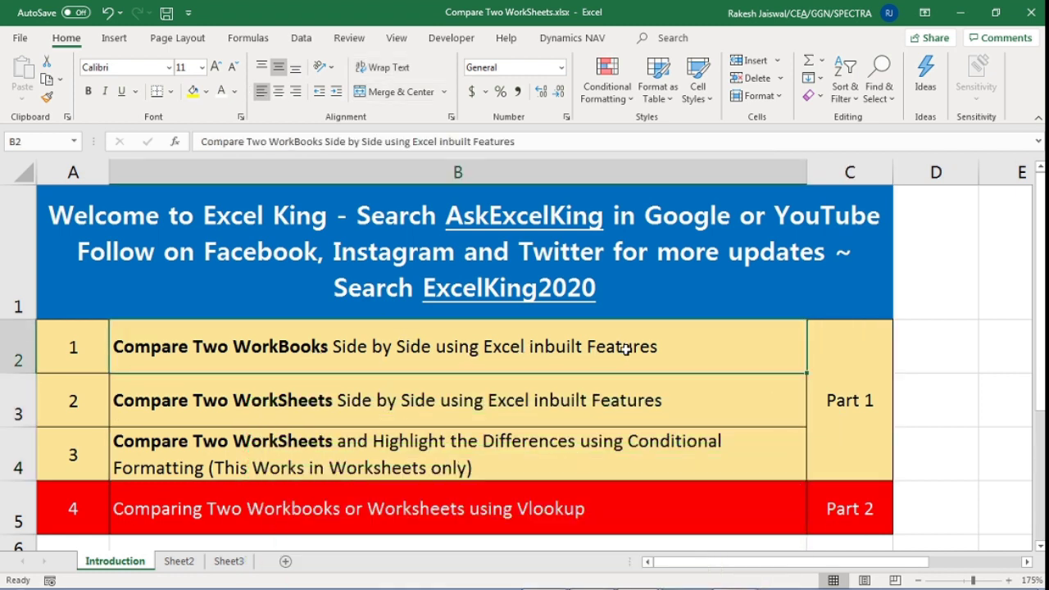
{"action": "left_click", "coordinate": [549, 408]}
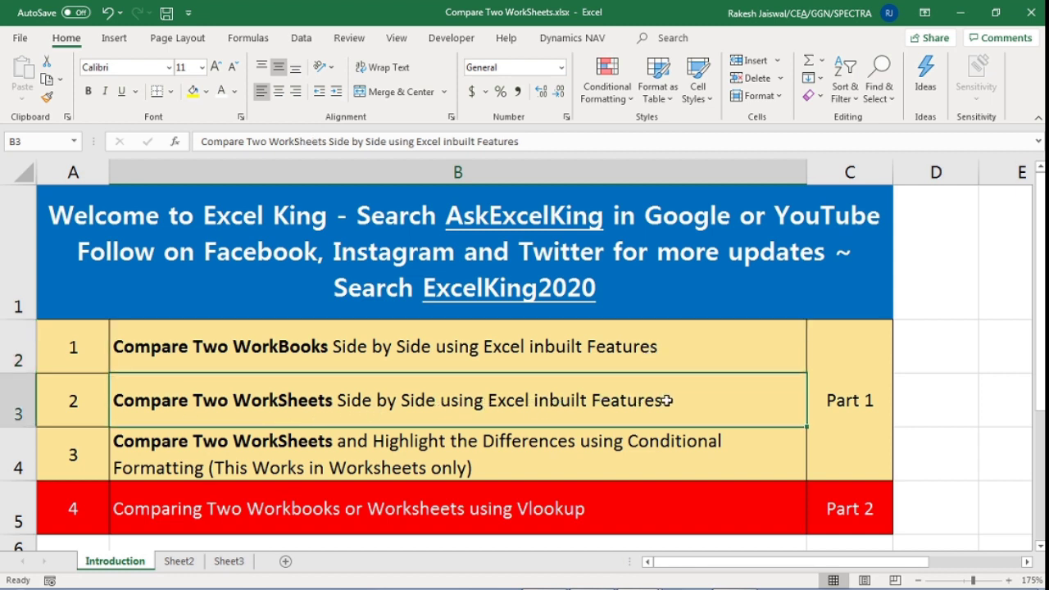
{"action": "left_click", "coordinate": [275, 455]}
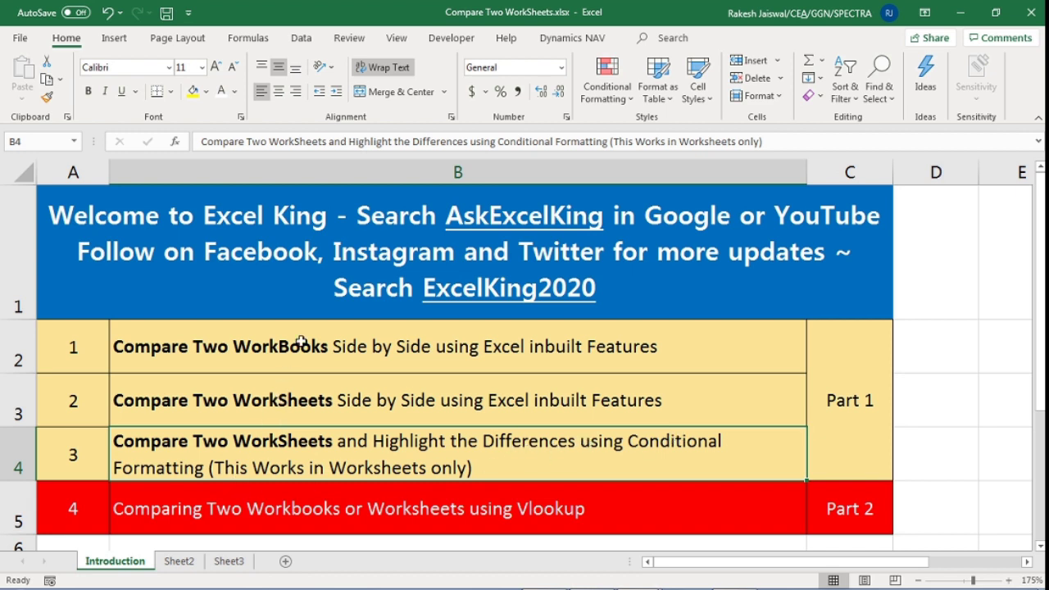
{"action": "left_click", "coordinate": [287, 380]}
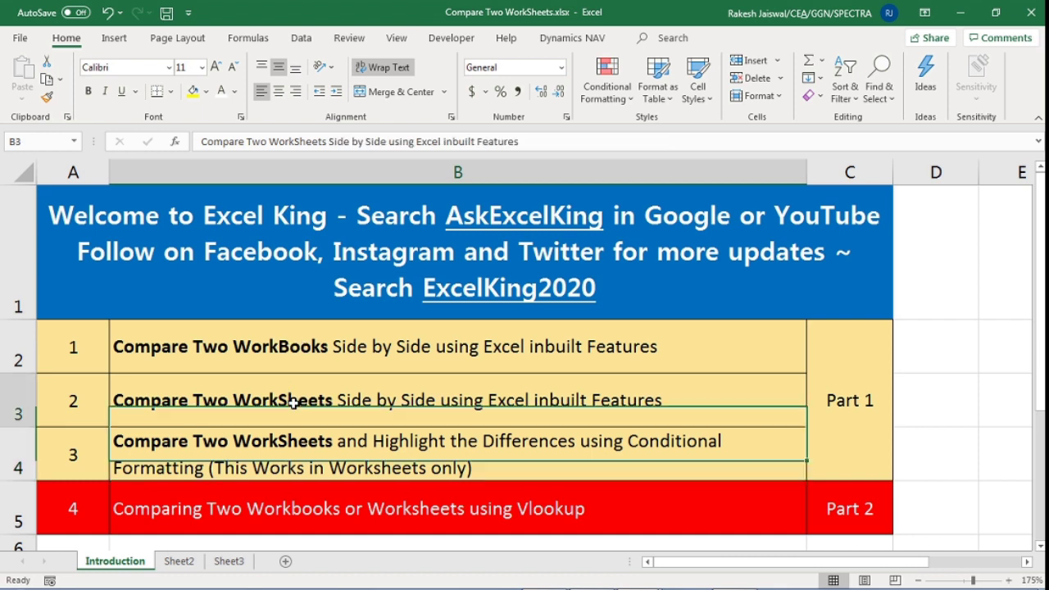
{"action": "left_click", "coordinate": [308, 349]}
{"action": "left_click", "coordinate": [326, 400]}
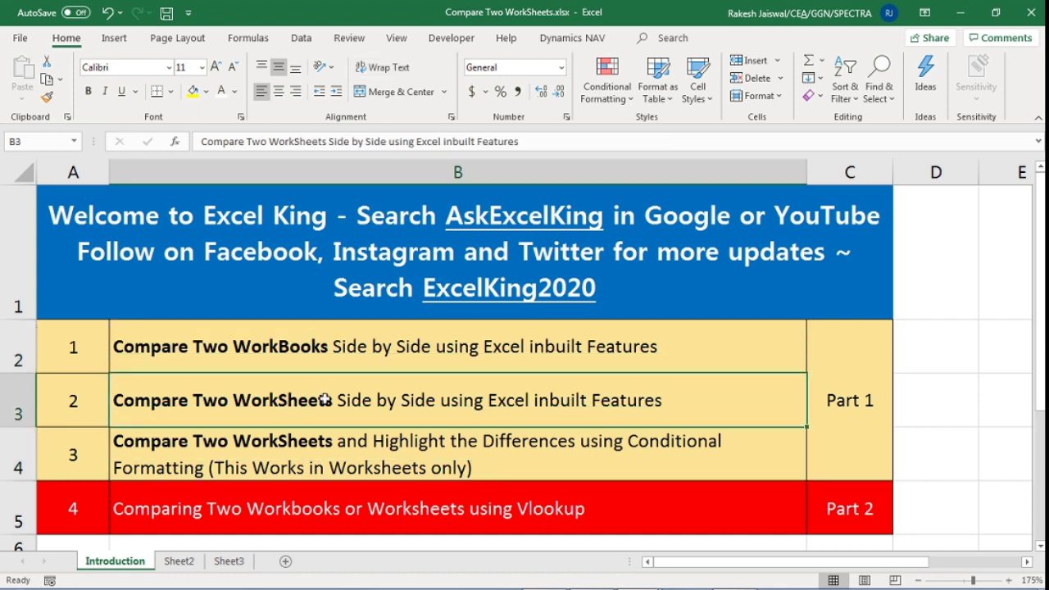
{"action": "left_click", "coordinate": [322, 449]}
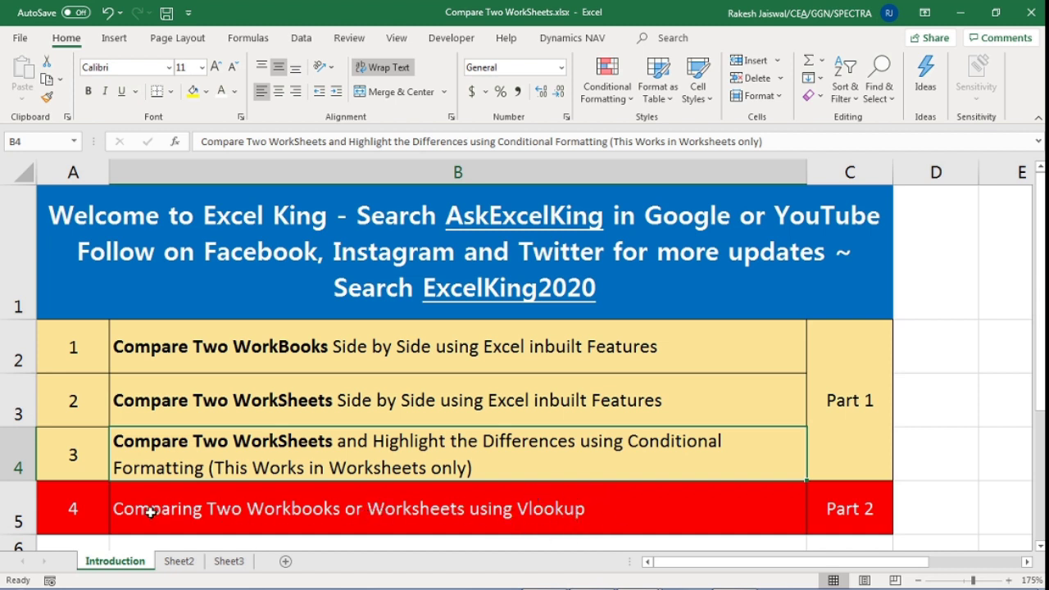
{"action": "left_click", "coordinate": [860, 510]}
{"action": "left_click", "coordinate": [751, 514]}
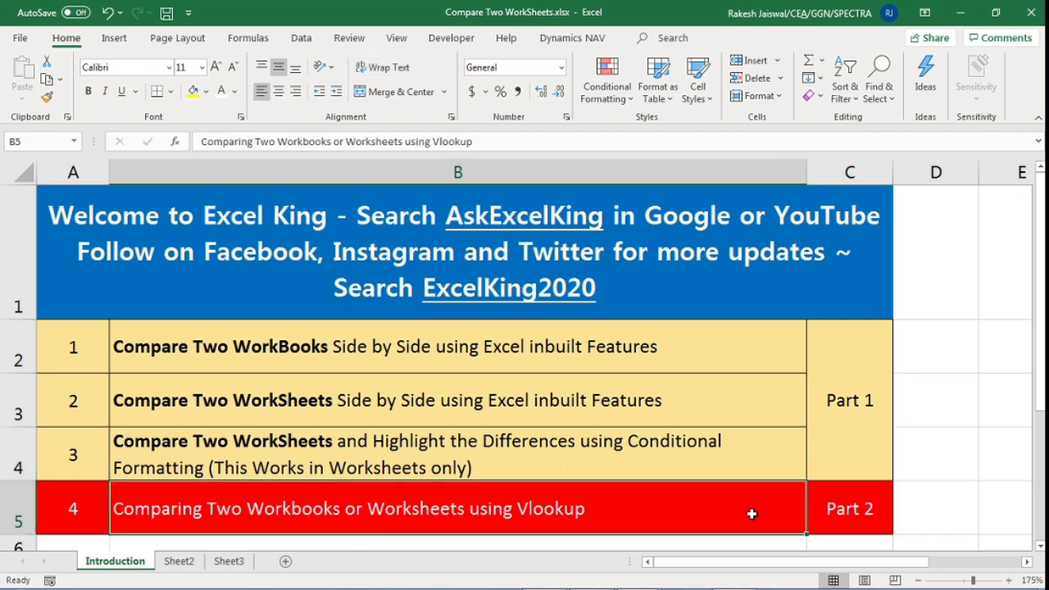